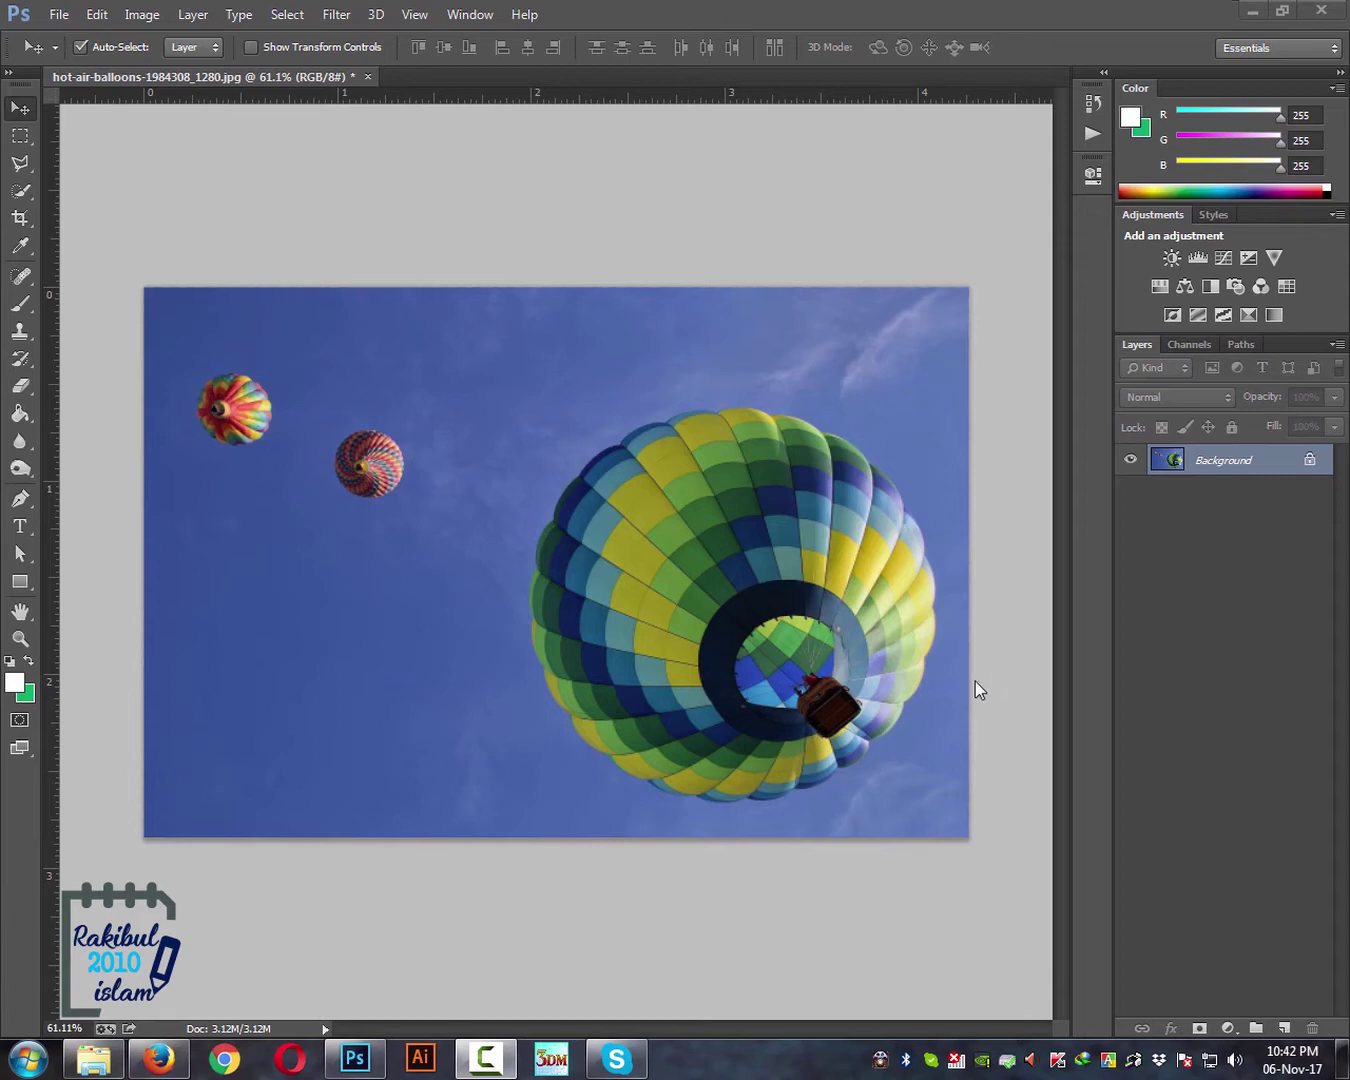
Crop the photo to a square around the big green-and-yellow balloon by trimming the left and top edges.
left_click(22, 219)
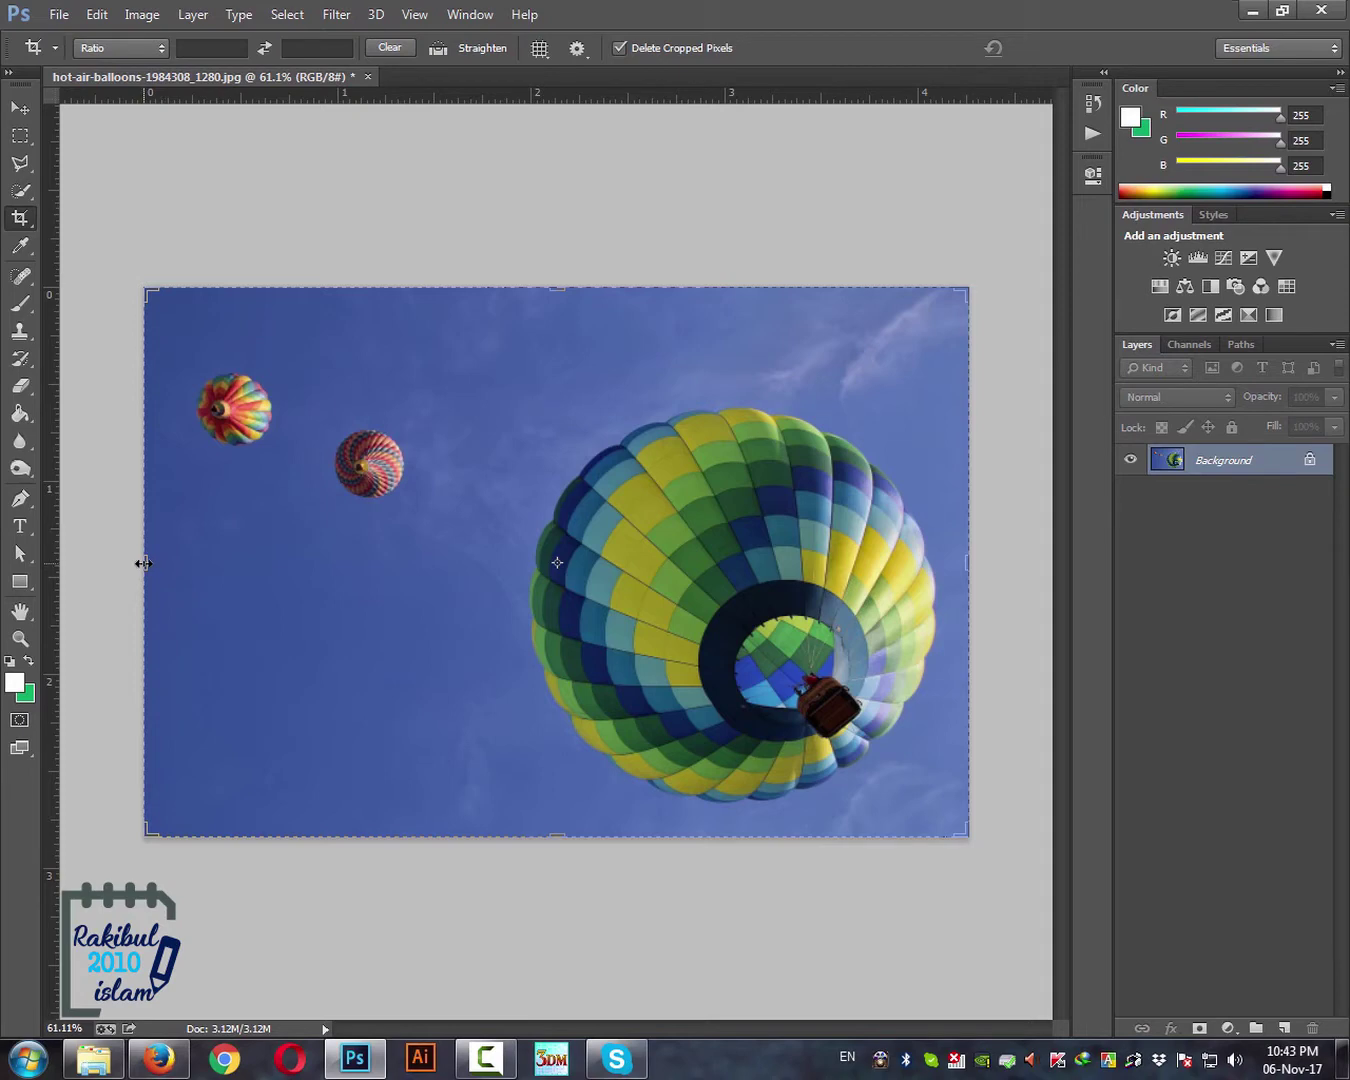
left_click_drag(143, 563, 314, 555)
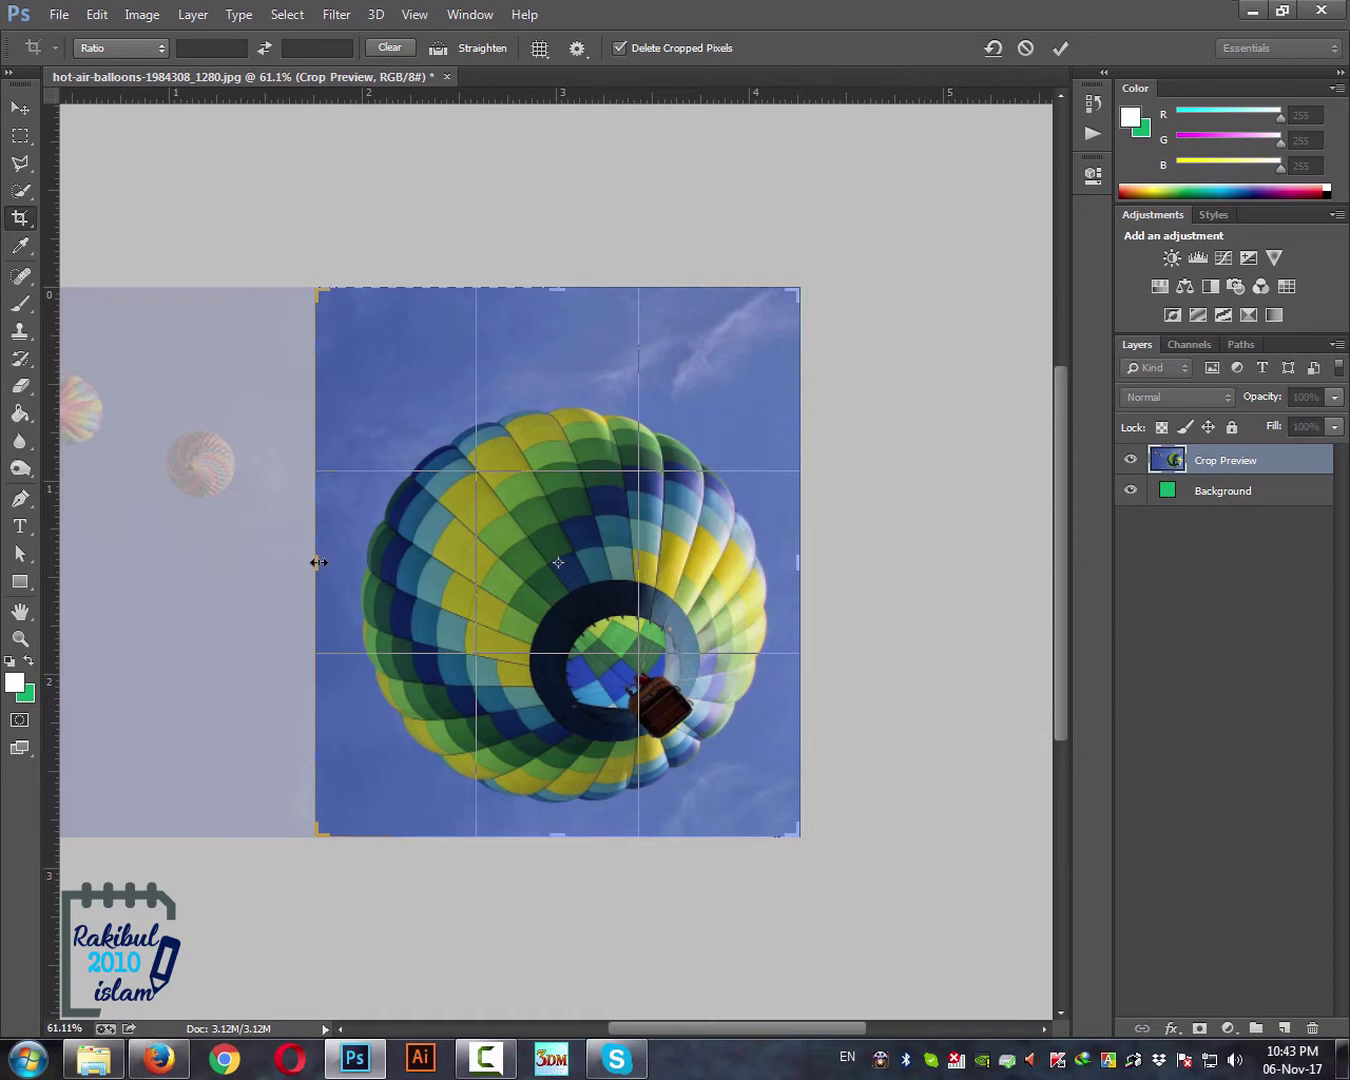
left_click_drag(562, 287, 561, 320)
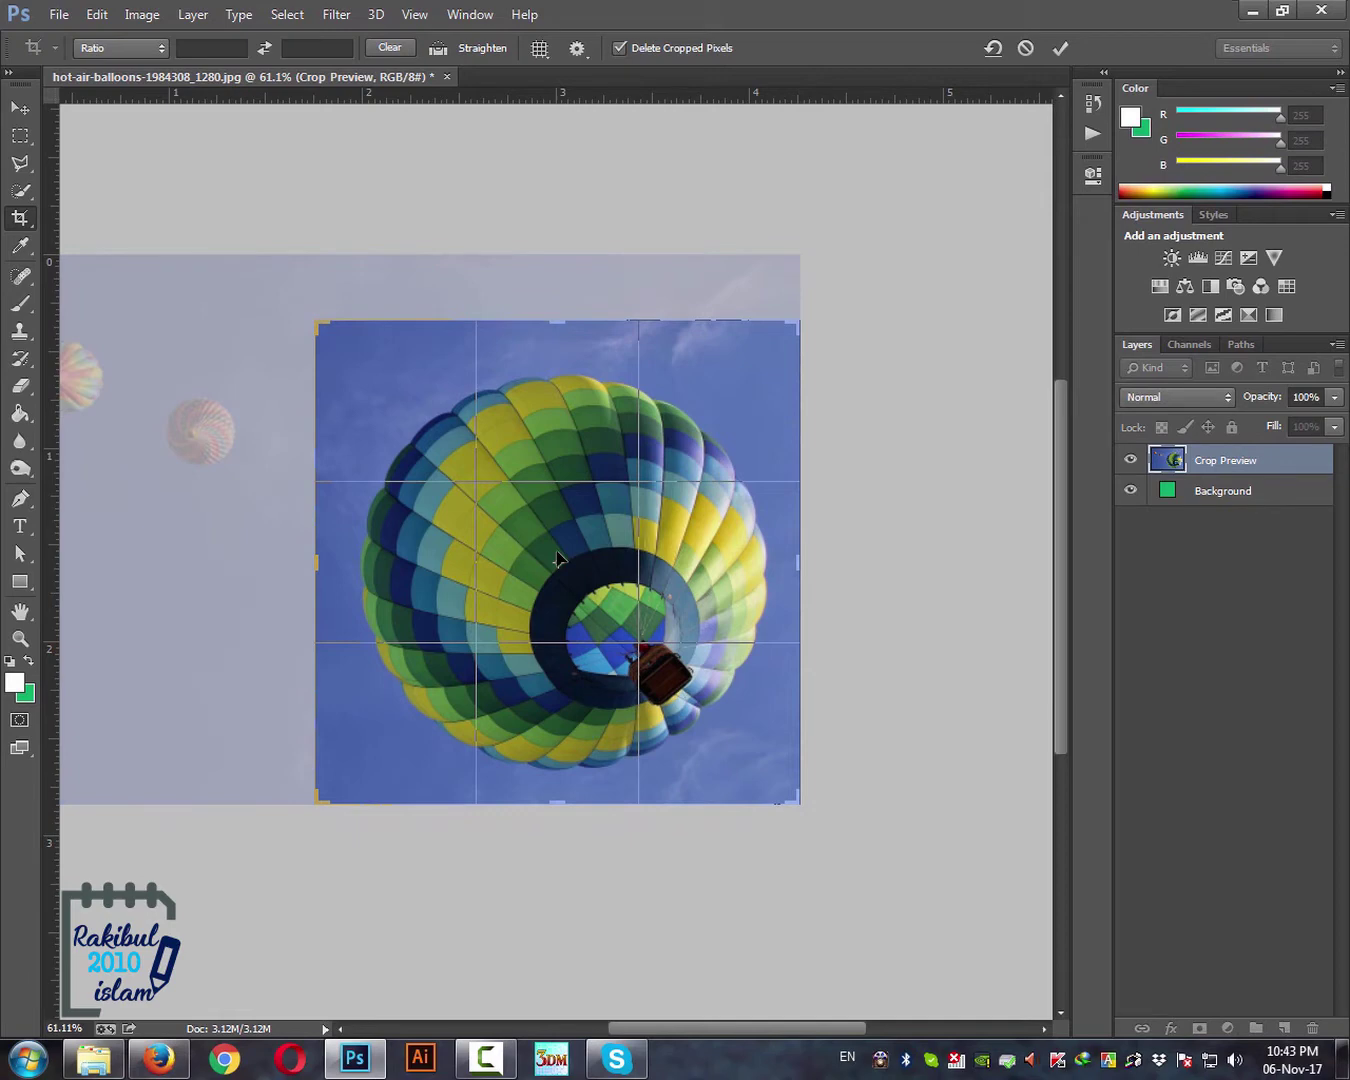
key("Return")
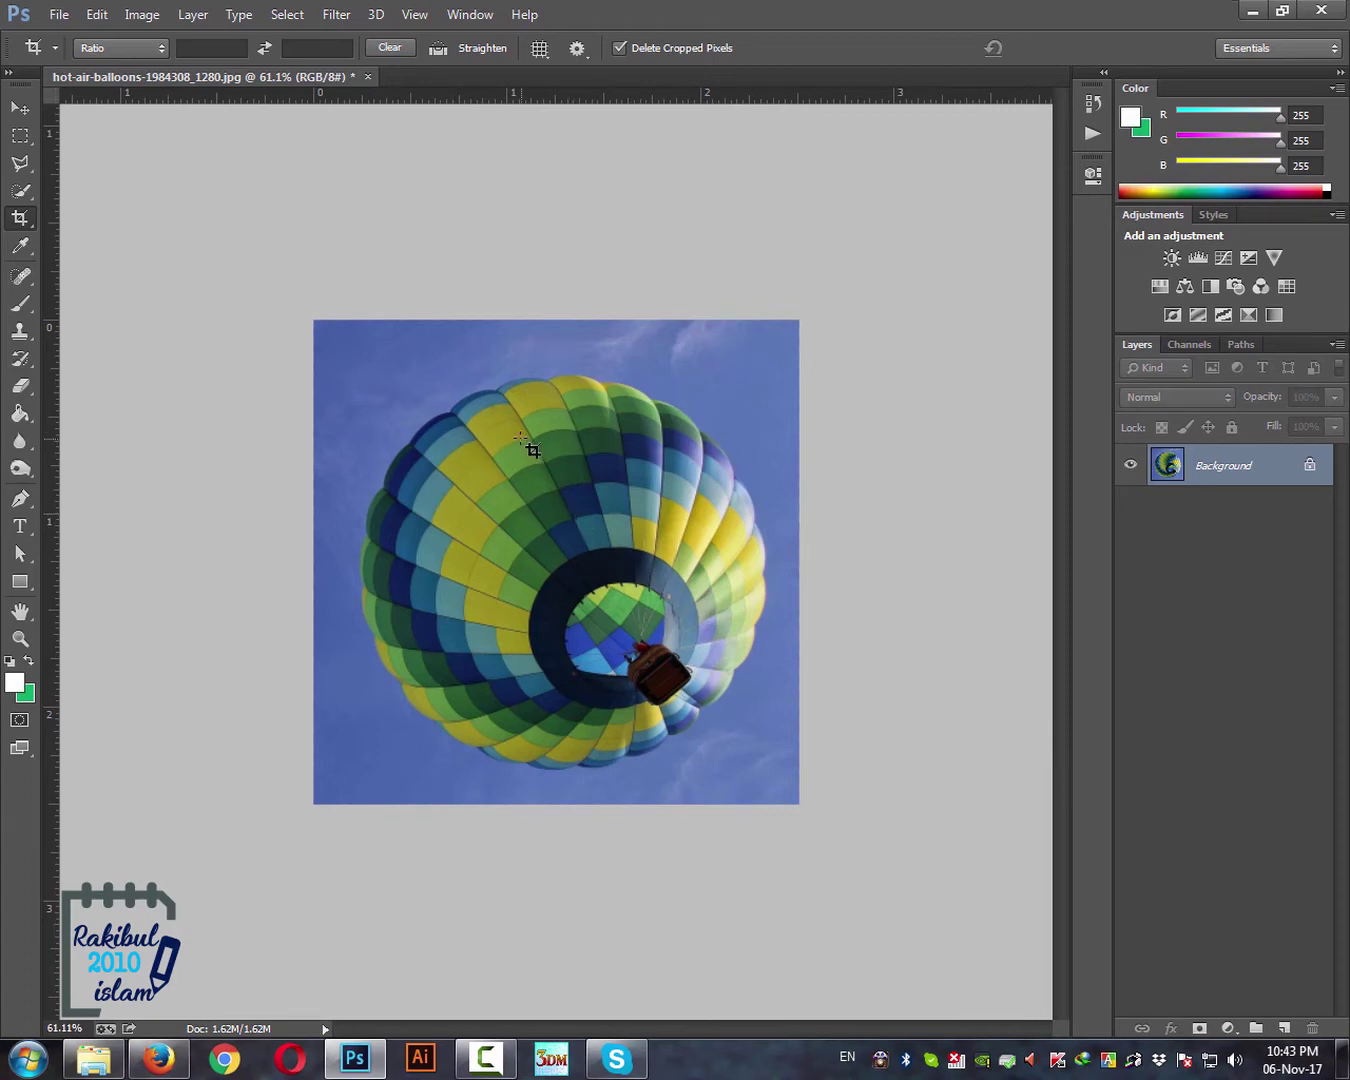
Save the crop as the JPEG 'hot-air-balloons-1984308_1280 e' at quality 8.
left_click(60, 14)
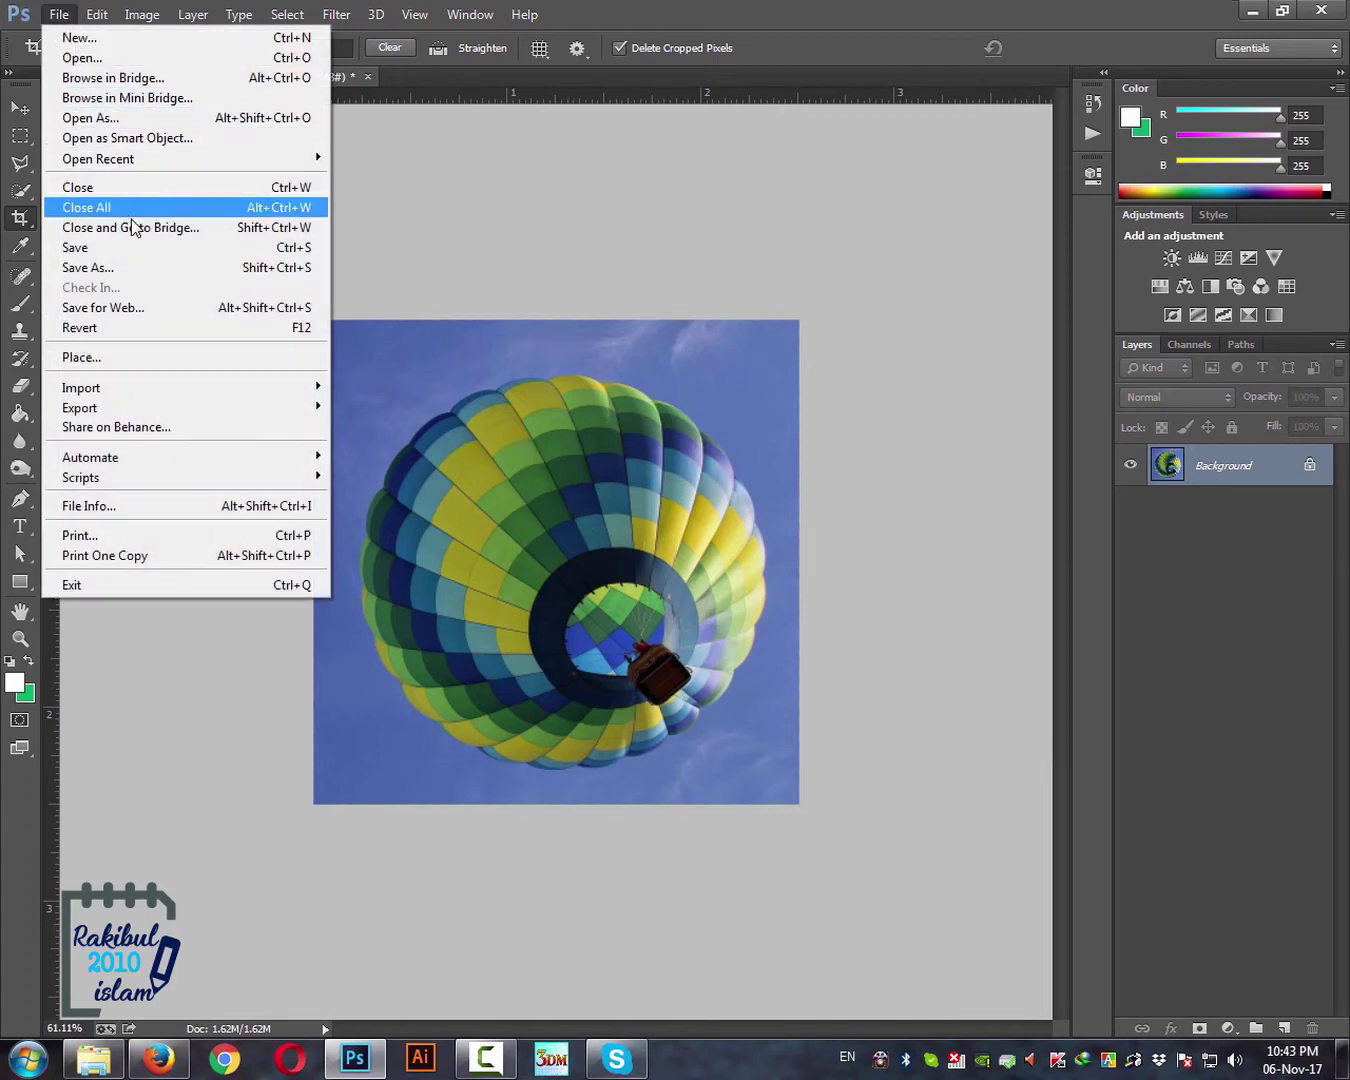
left_click(131, 267)
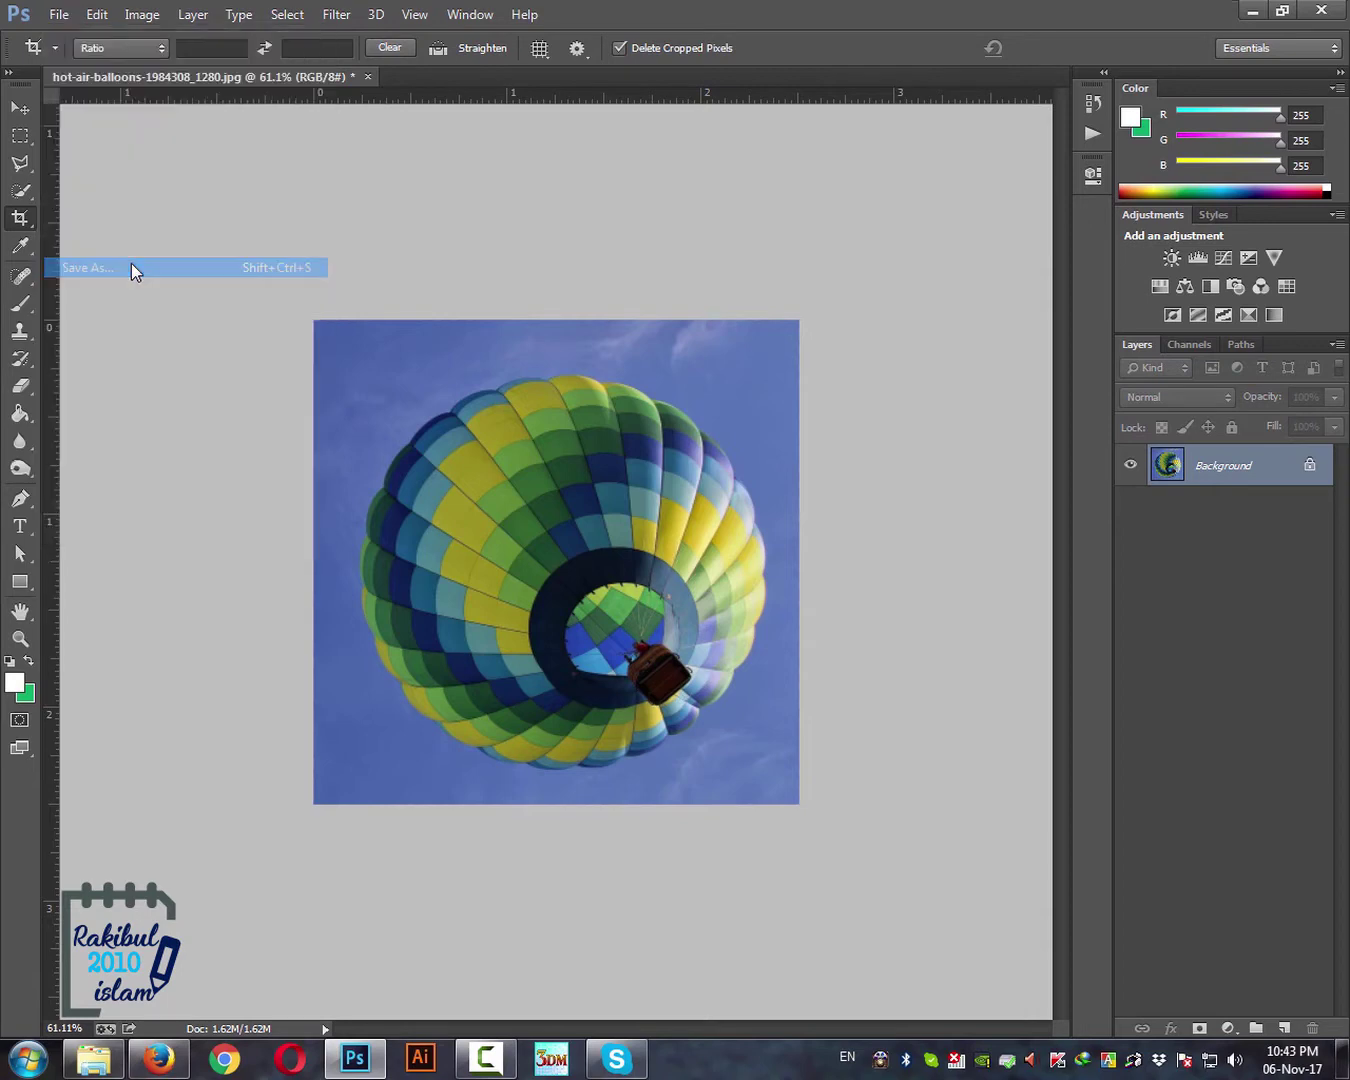
left_click(327, 438)
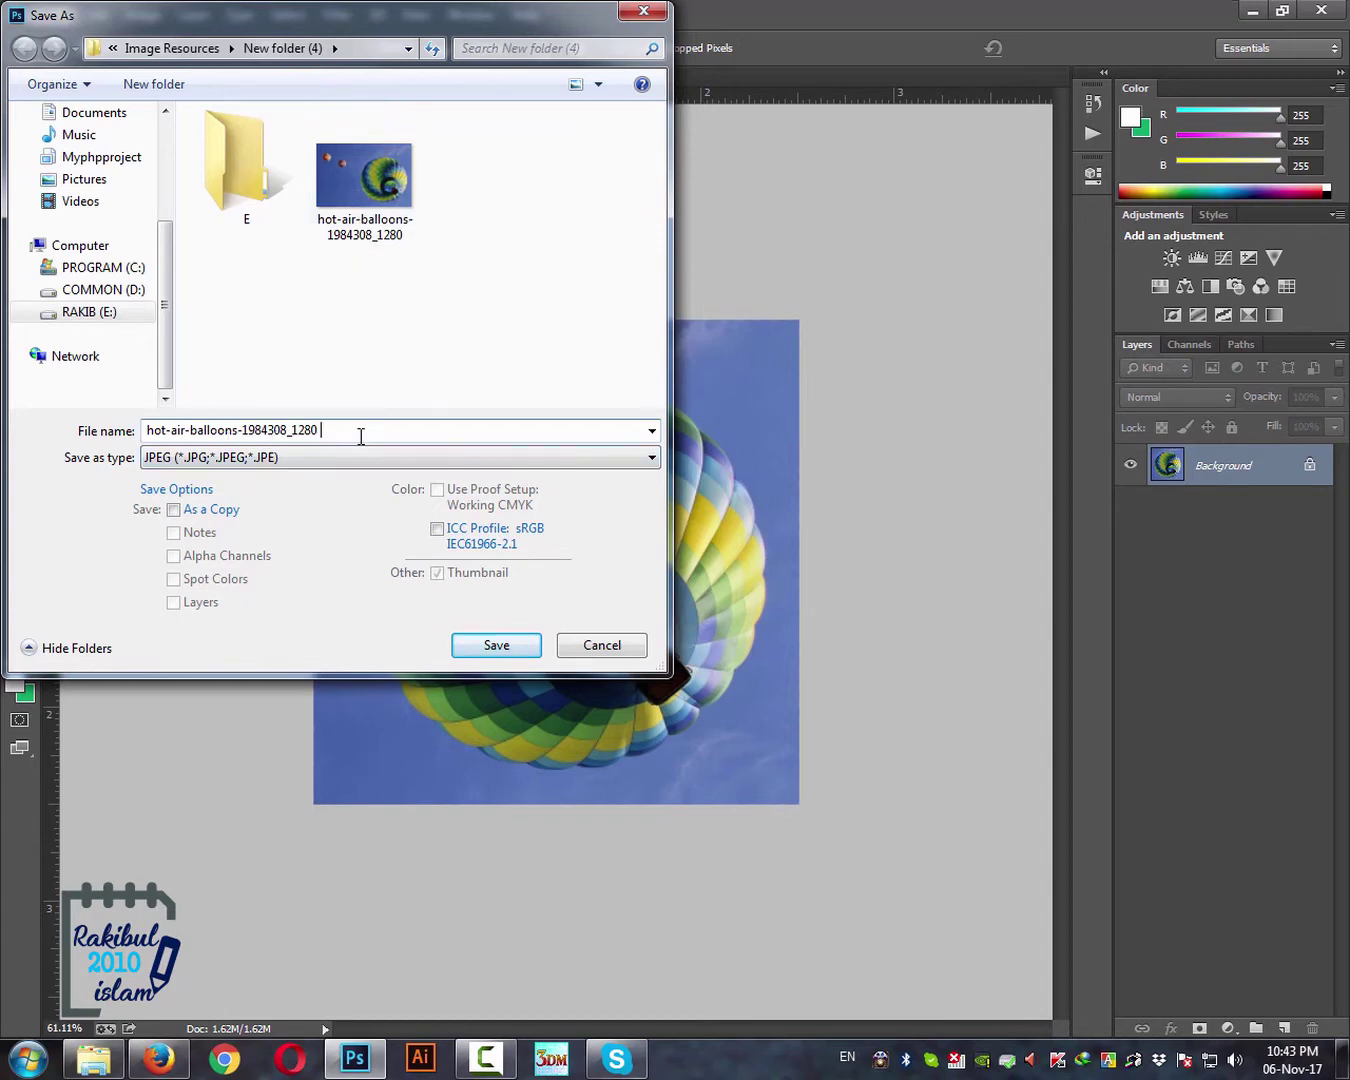
type("e")
left_click(484, 648)
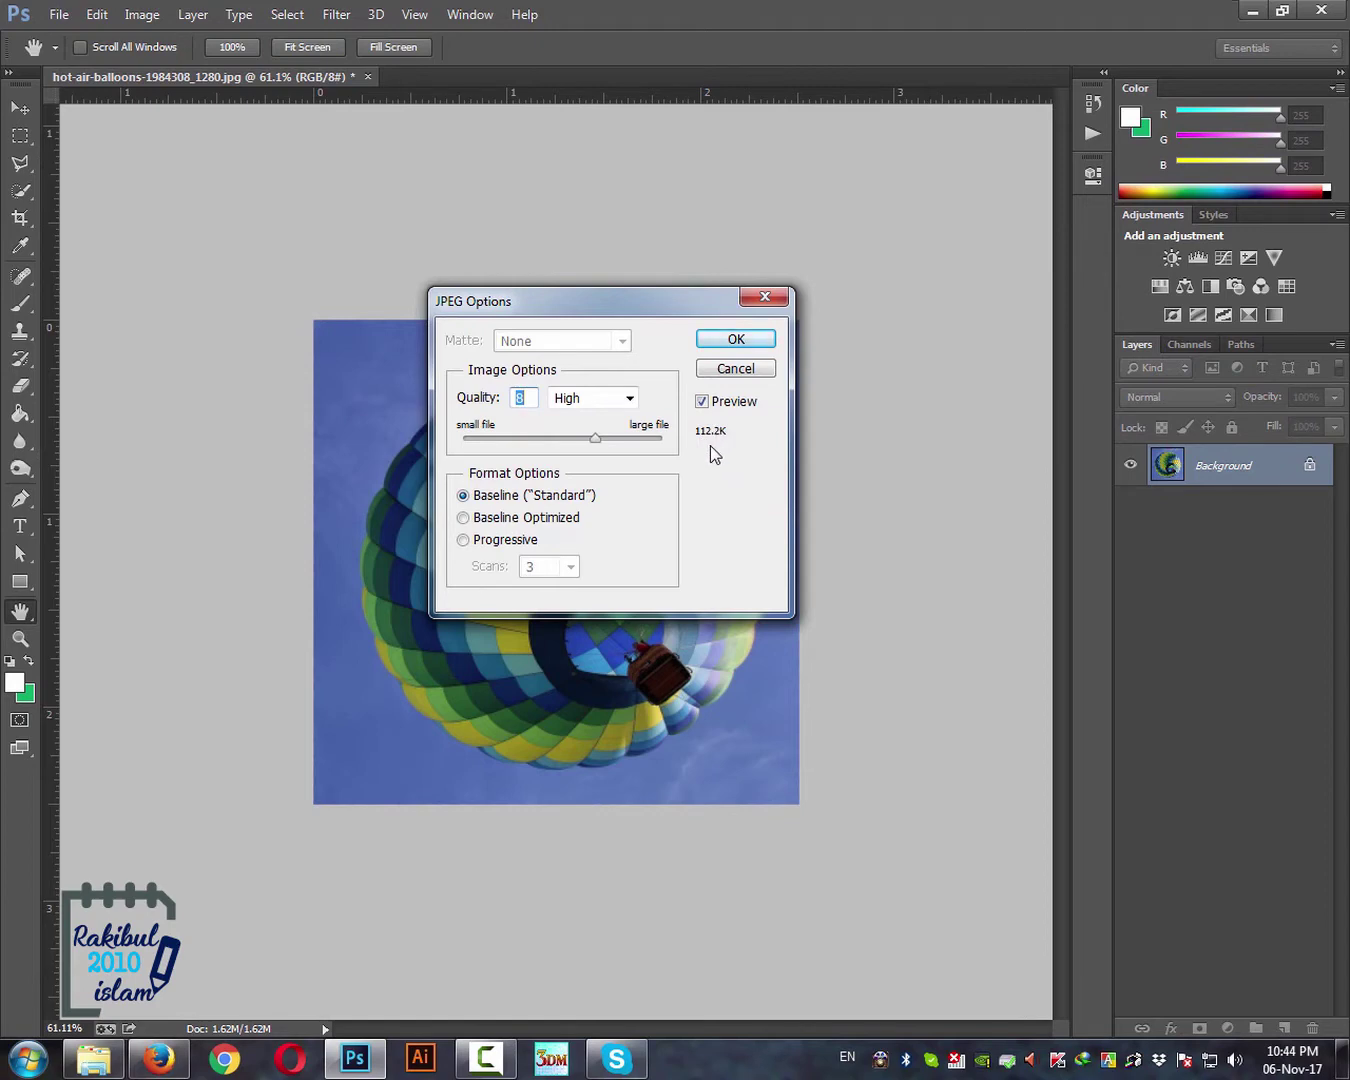
left_click(737, 340)
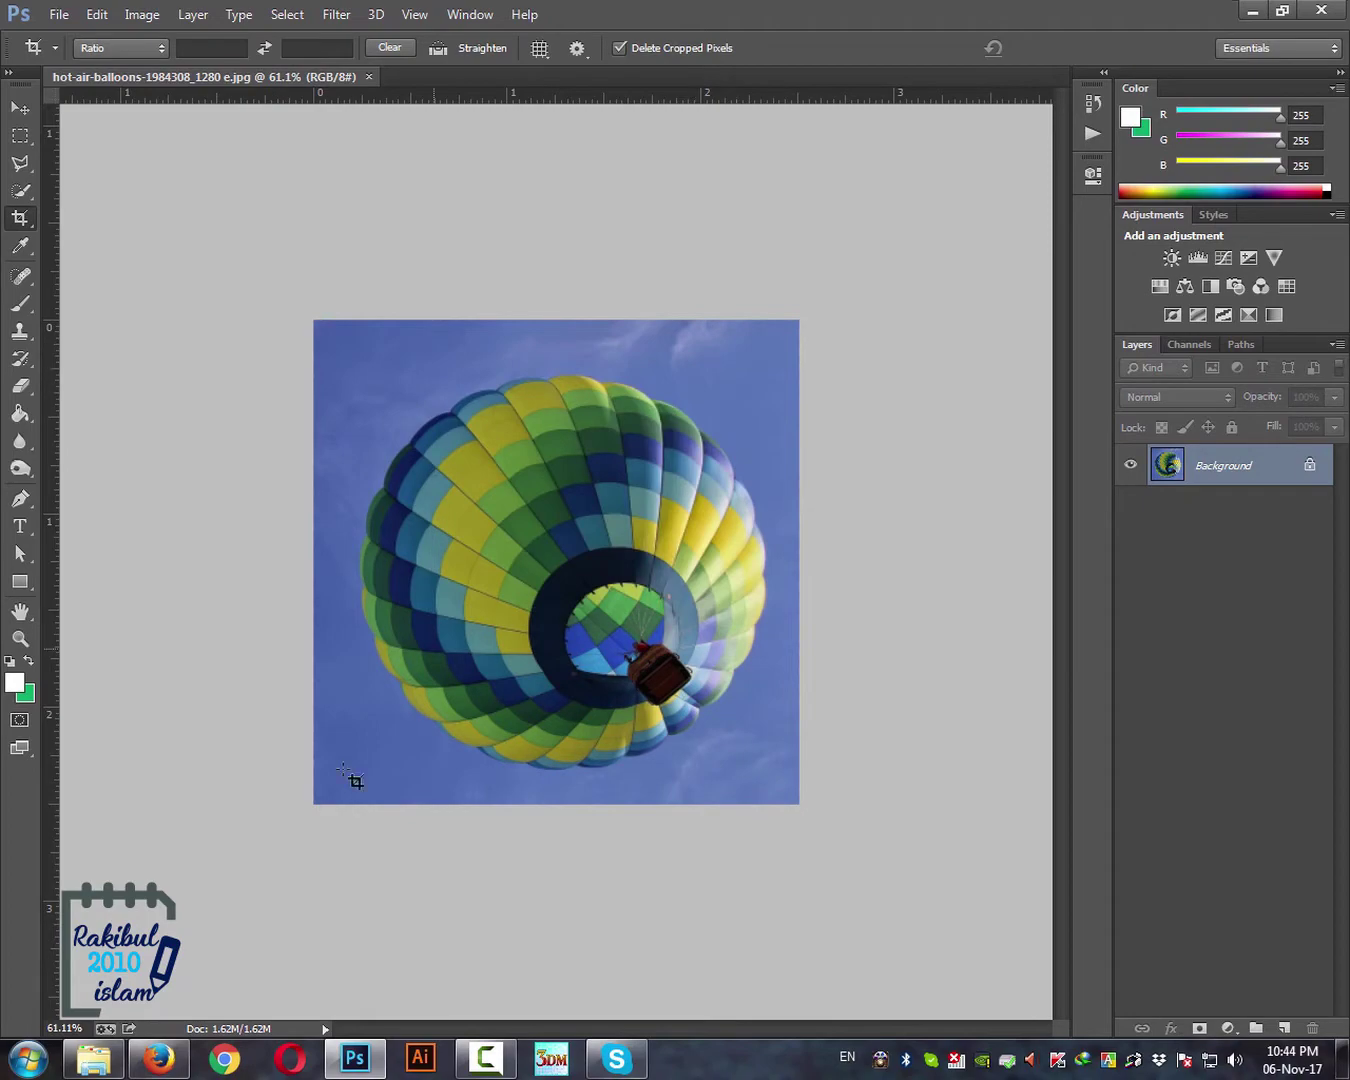
Preview the saved JPEG in its Explorer folder, then return to Photoshop.
left_click(93, 1059)
double_click(379, 190)
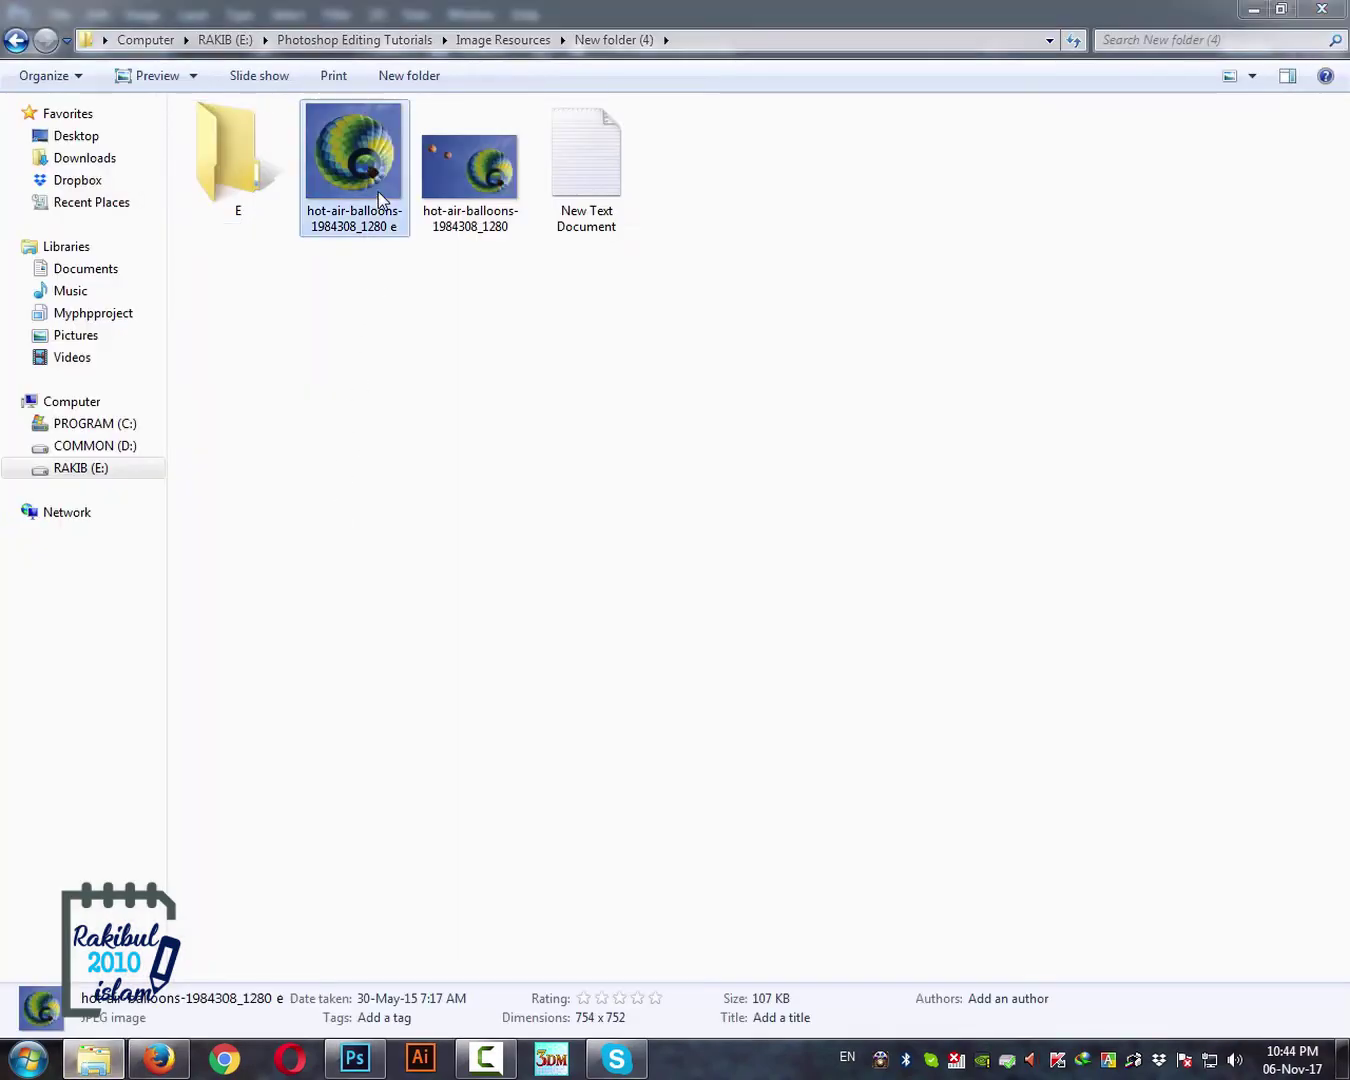
left_click(1321, 10)
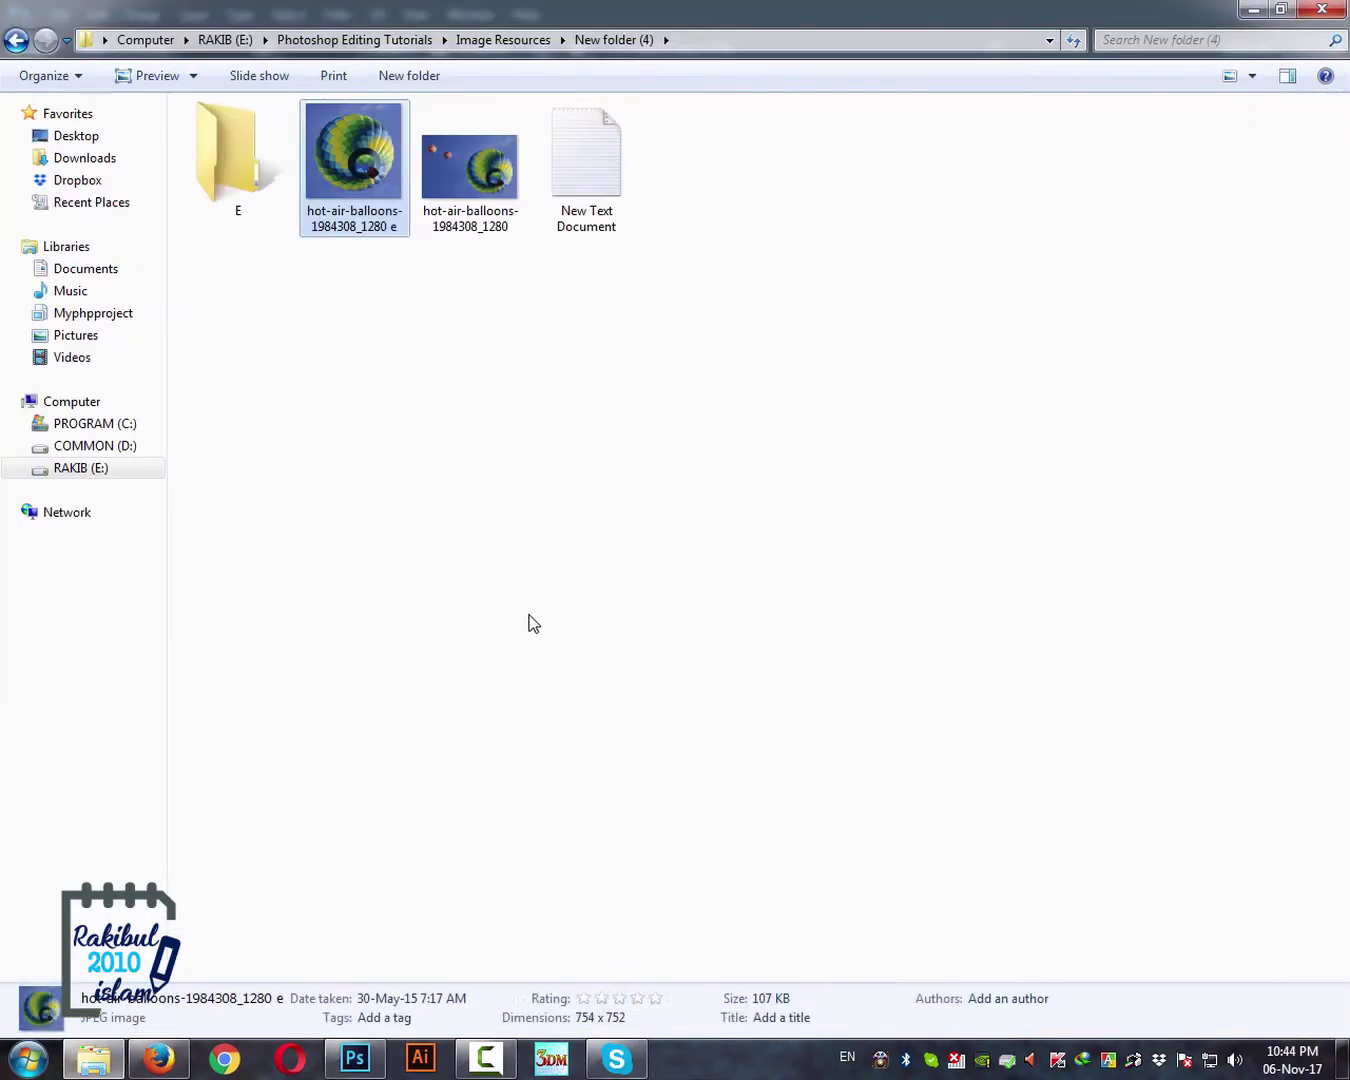
left_click(366, 1051)
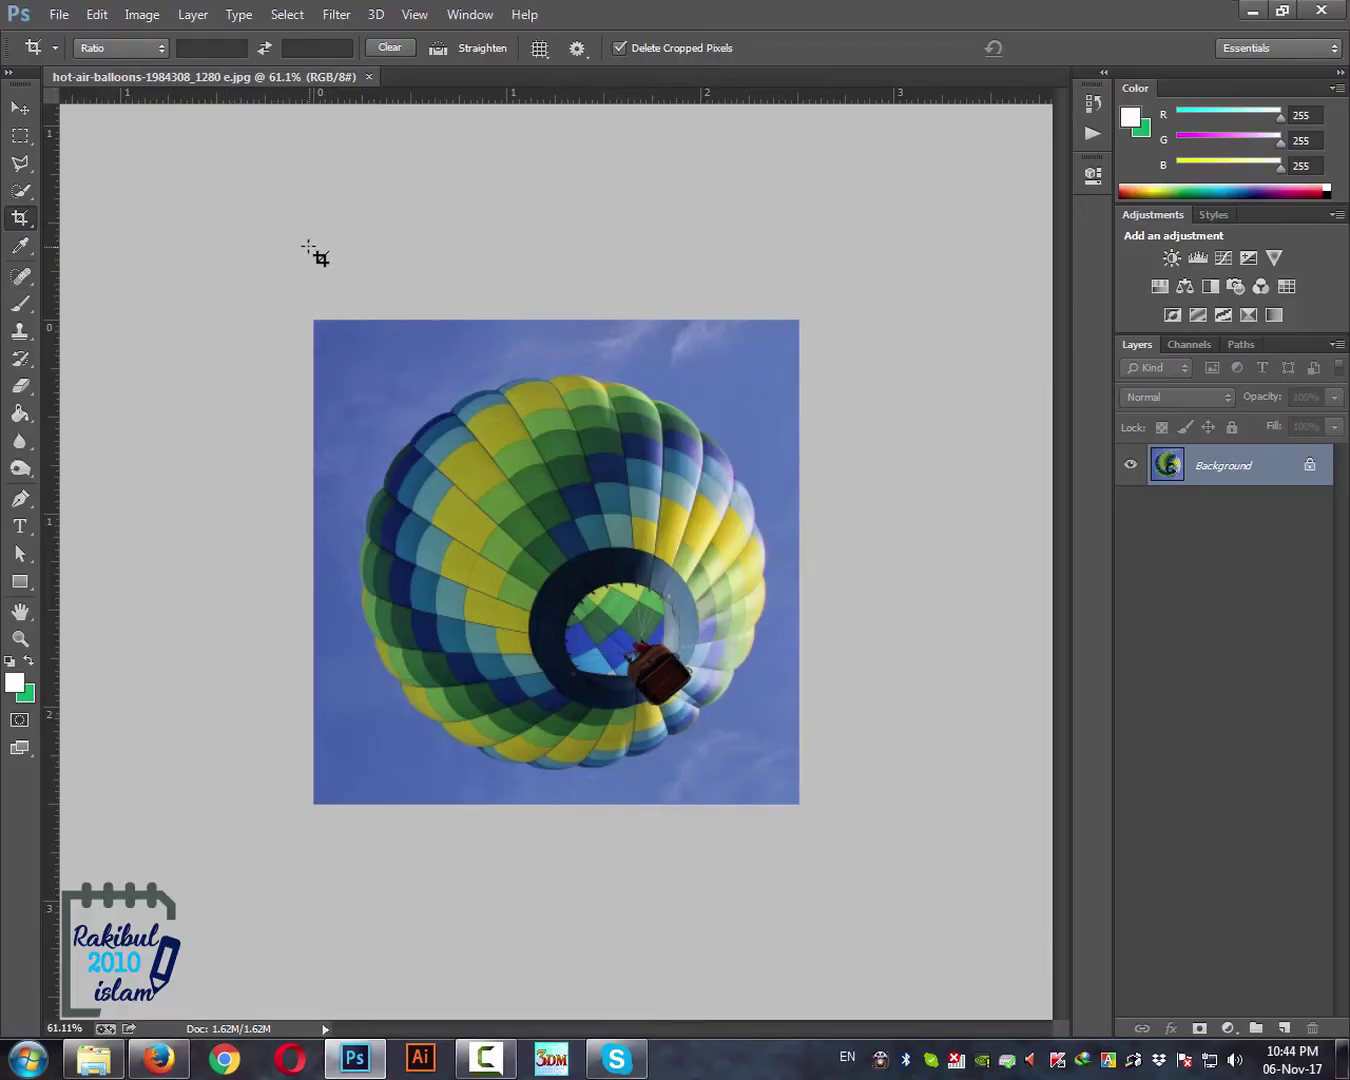
Undo the crop and try a 1:1 crop ratio, shifting the photo under the square.
key("ctrl+z")
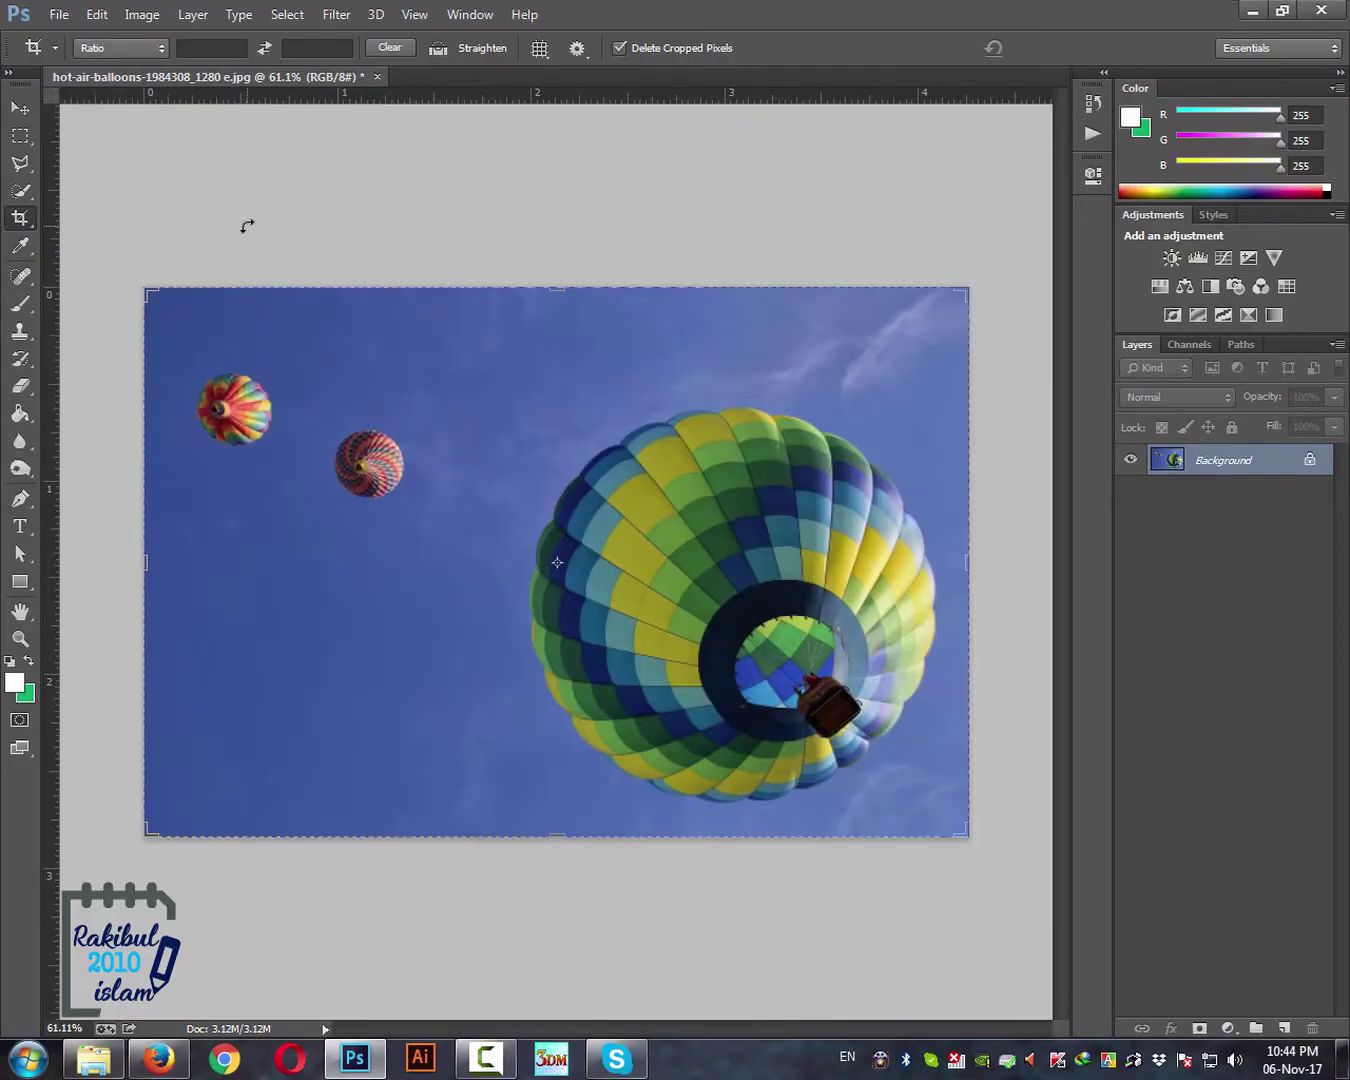
left_click(142, 48)
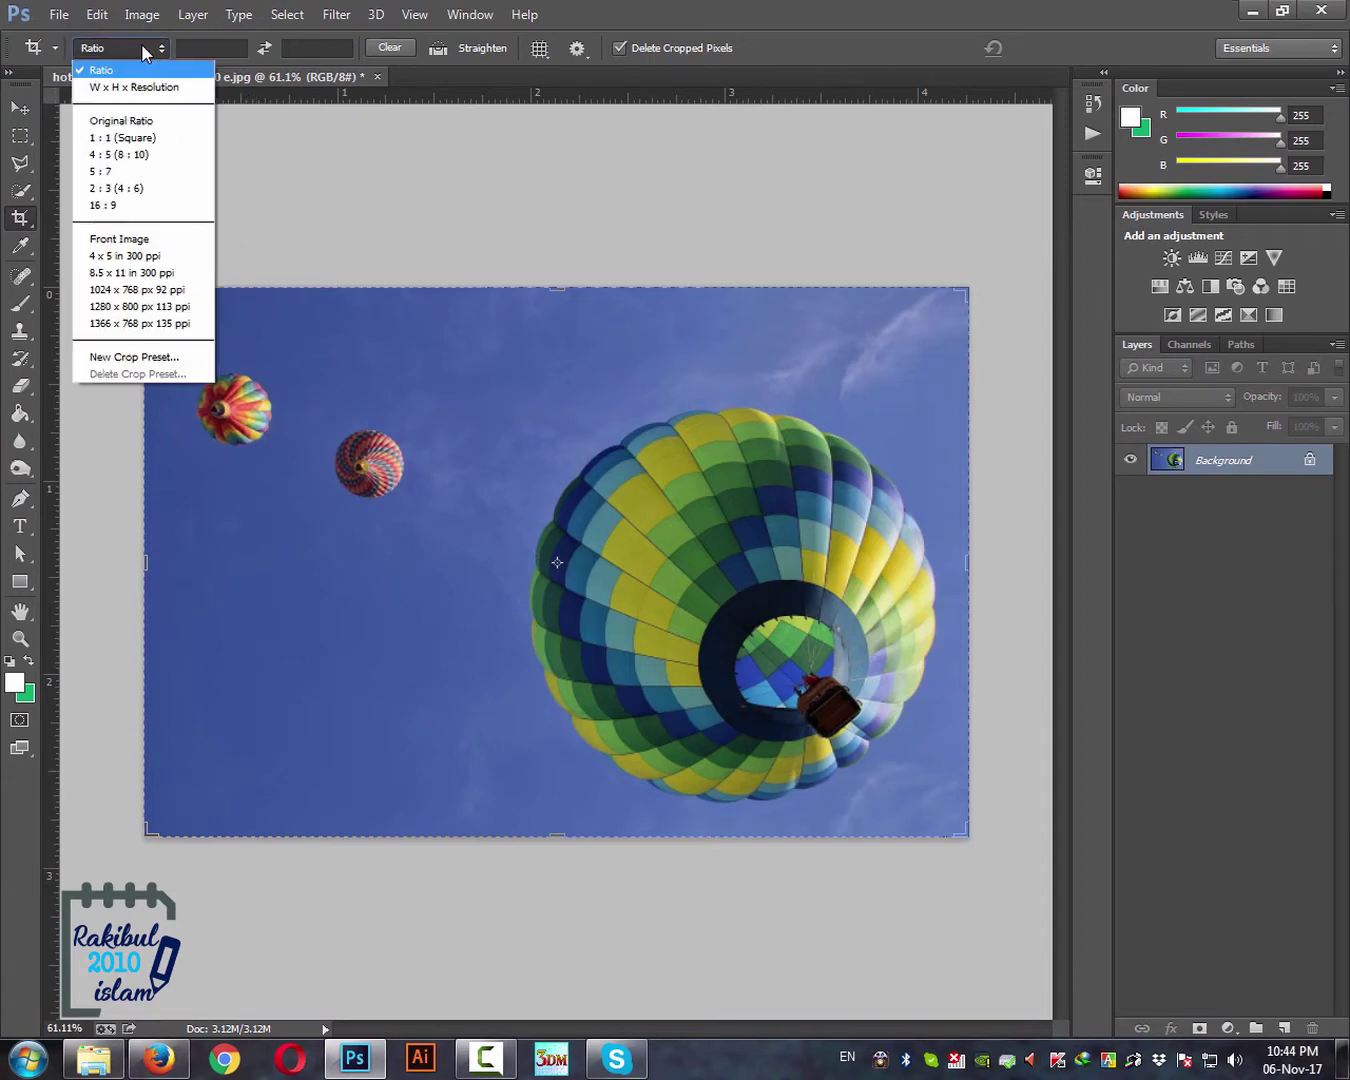
left_click(133, 137)
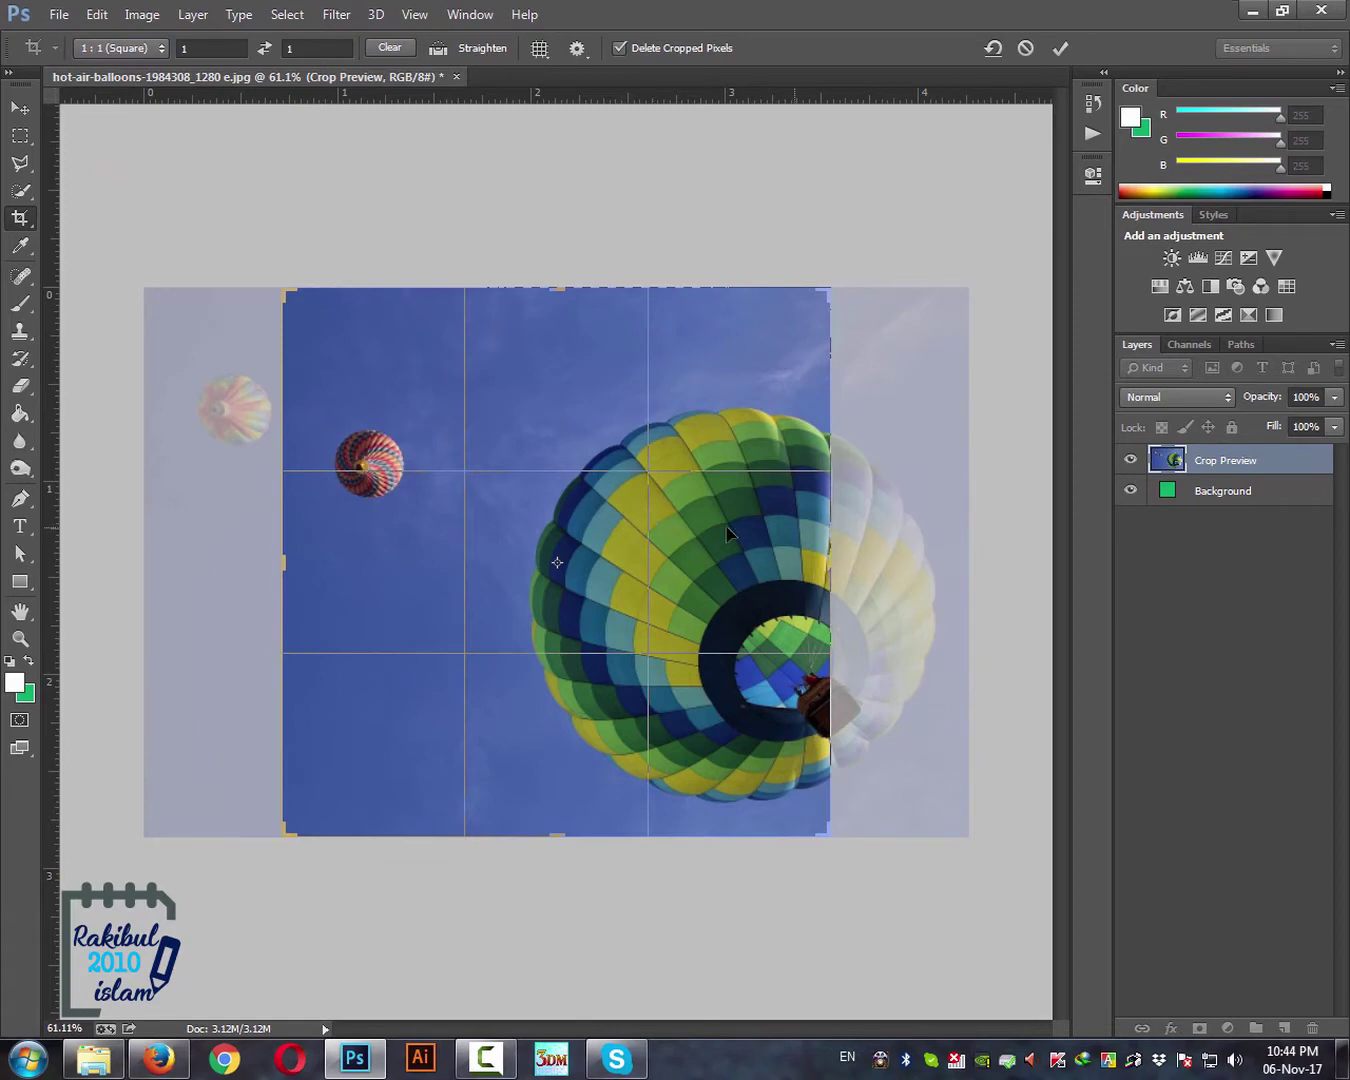
left_click_drag(538, 533, 399, 534)
Switch the crop to Original Ratio, frame the large balloon in a smaller area, and apply it.
left_click(106, 48)
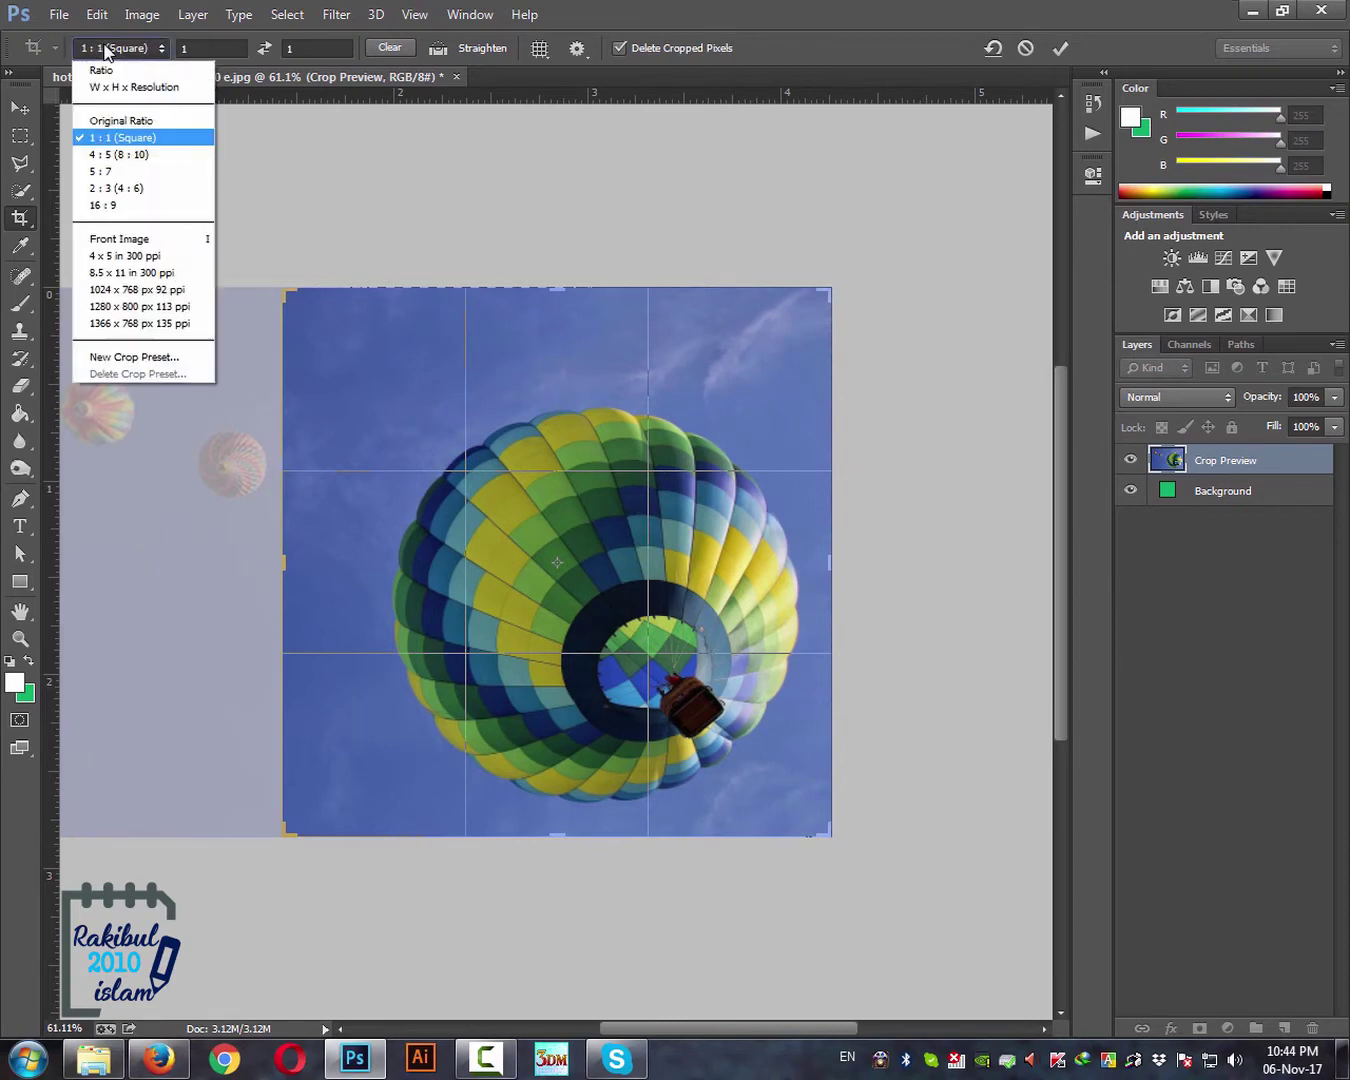
left_click(130, 121)
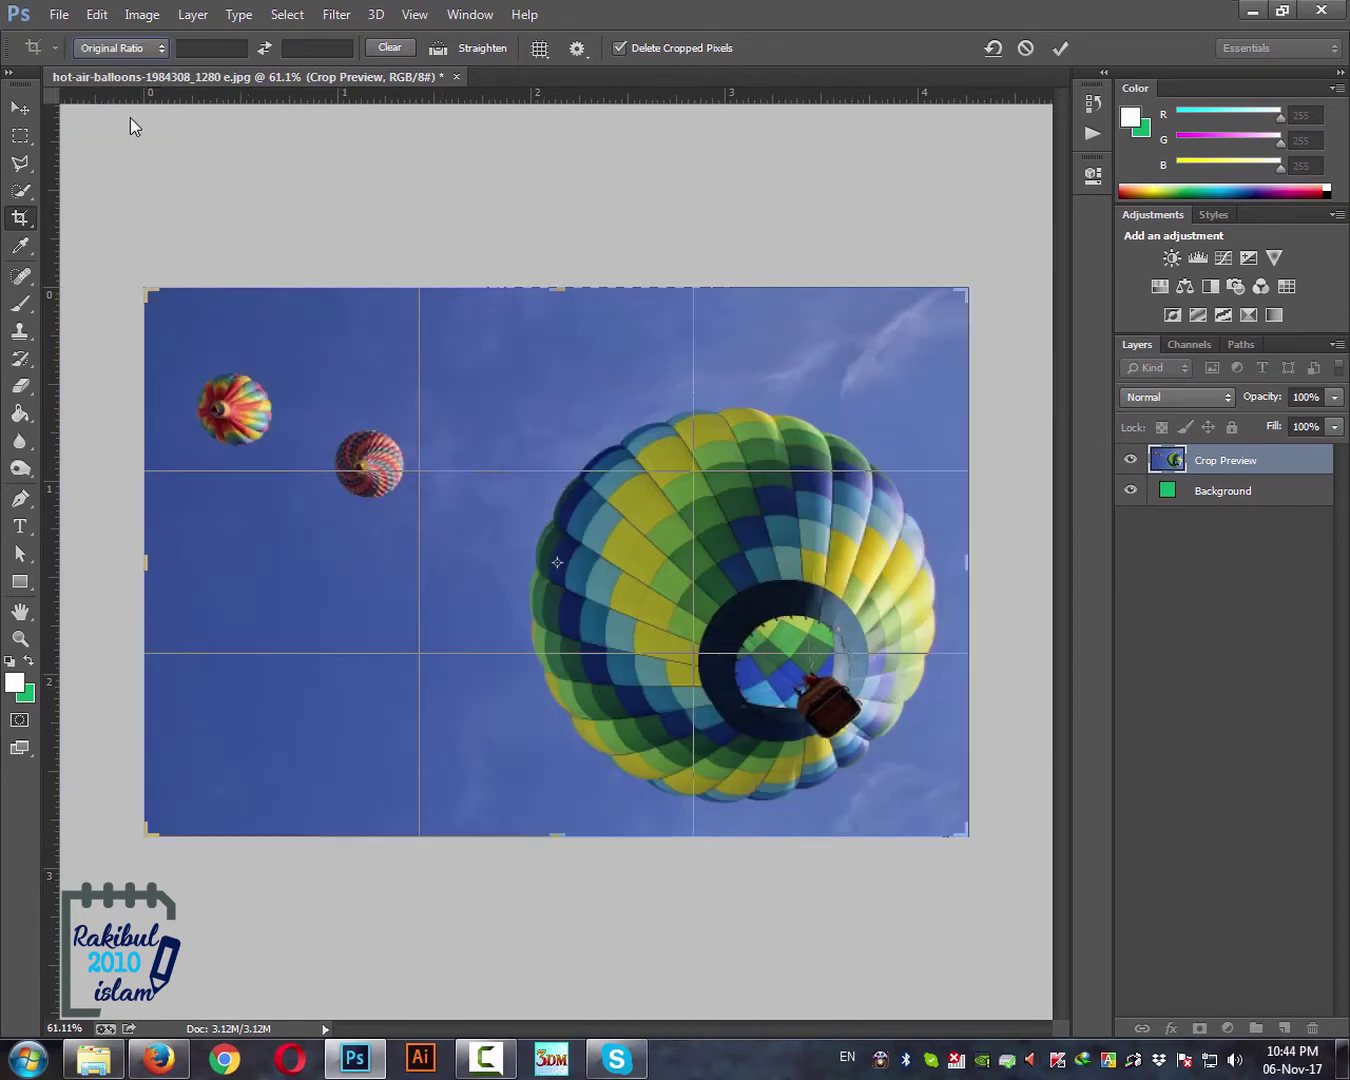
left_click_drag(966, 836, 828, 731)
left_click(569, 563)
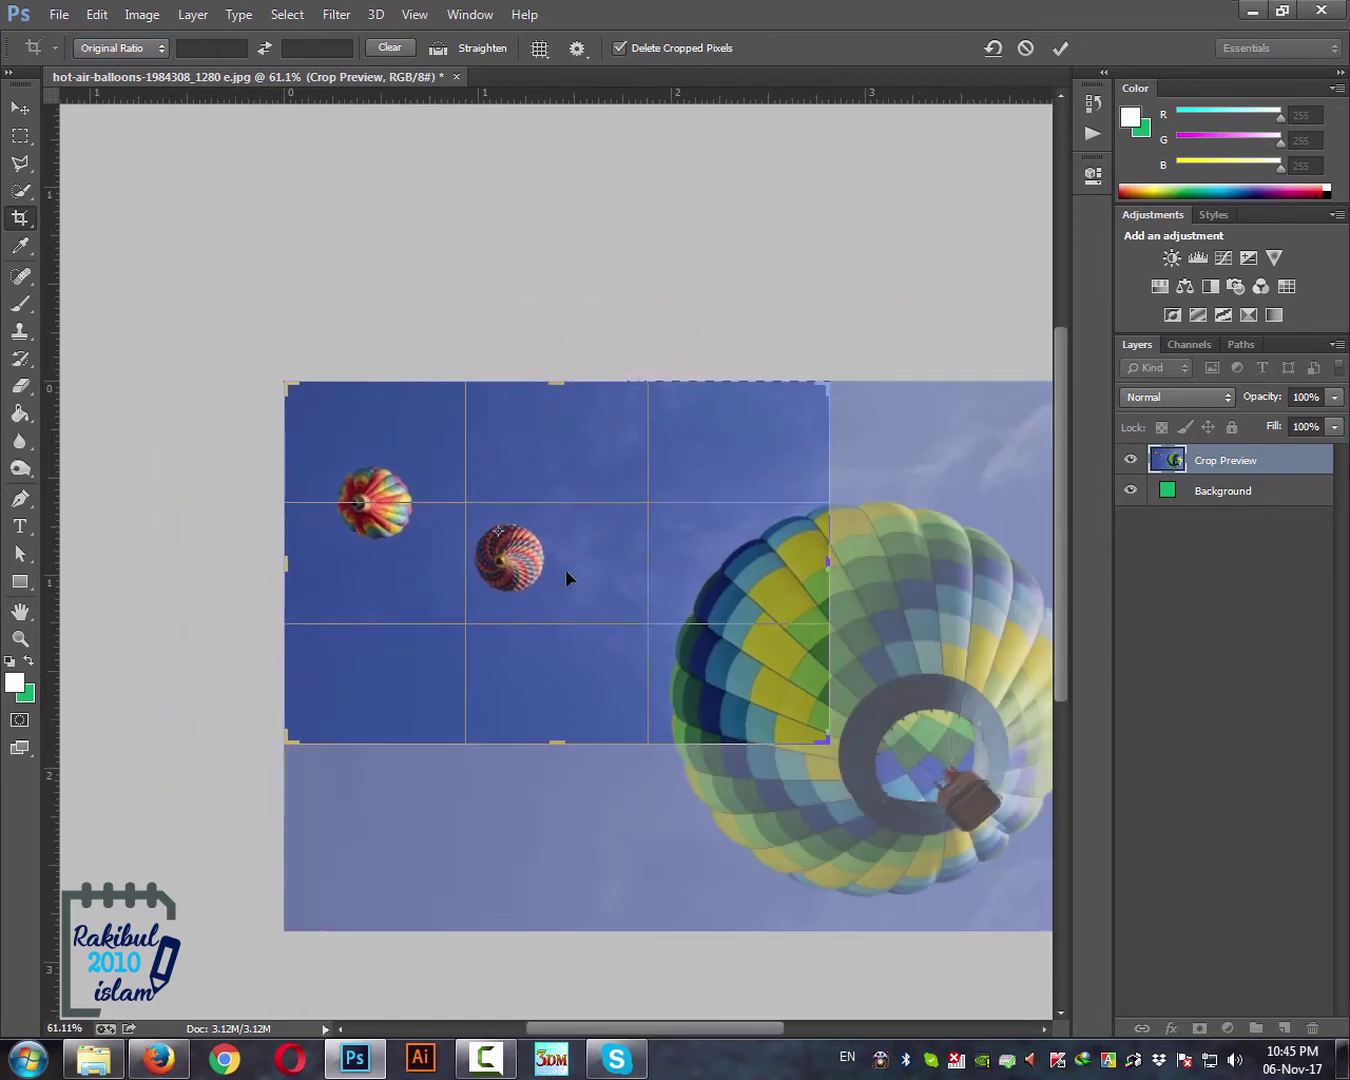
left_click_drag(563, 570, 371, 490)
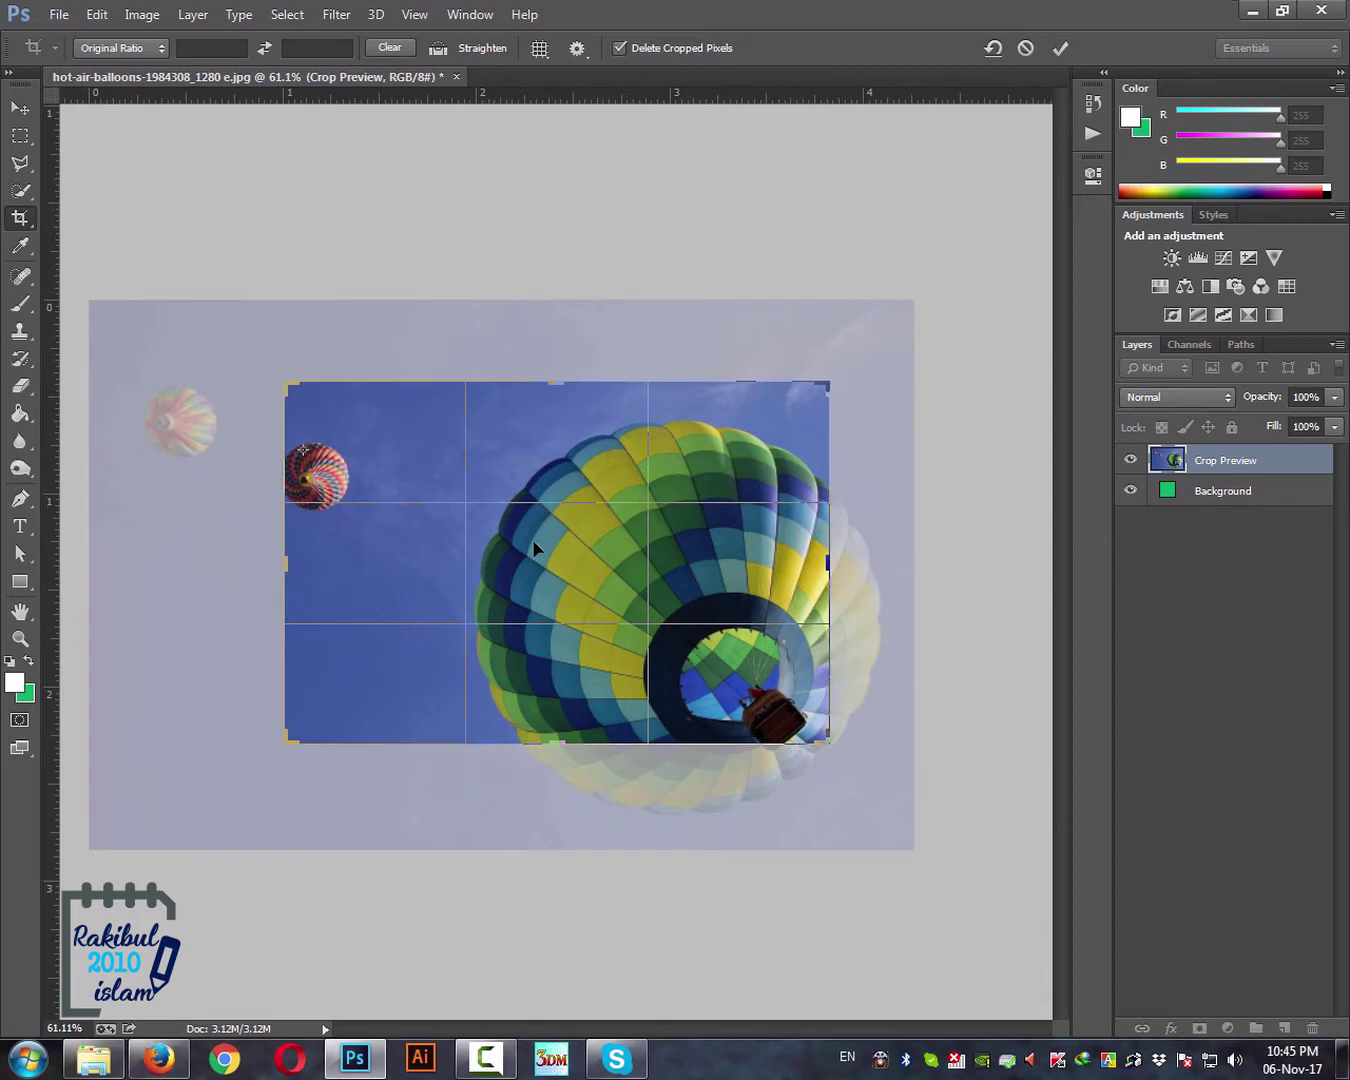
left_click_drag(533, 548, 557, 506)
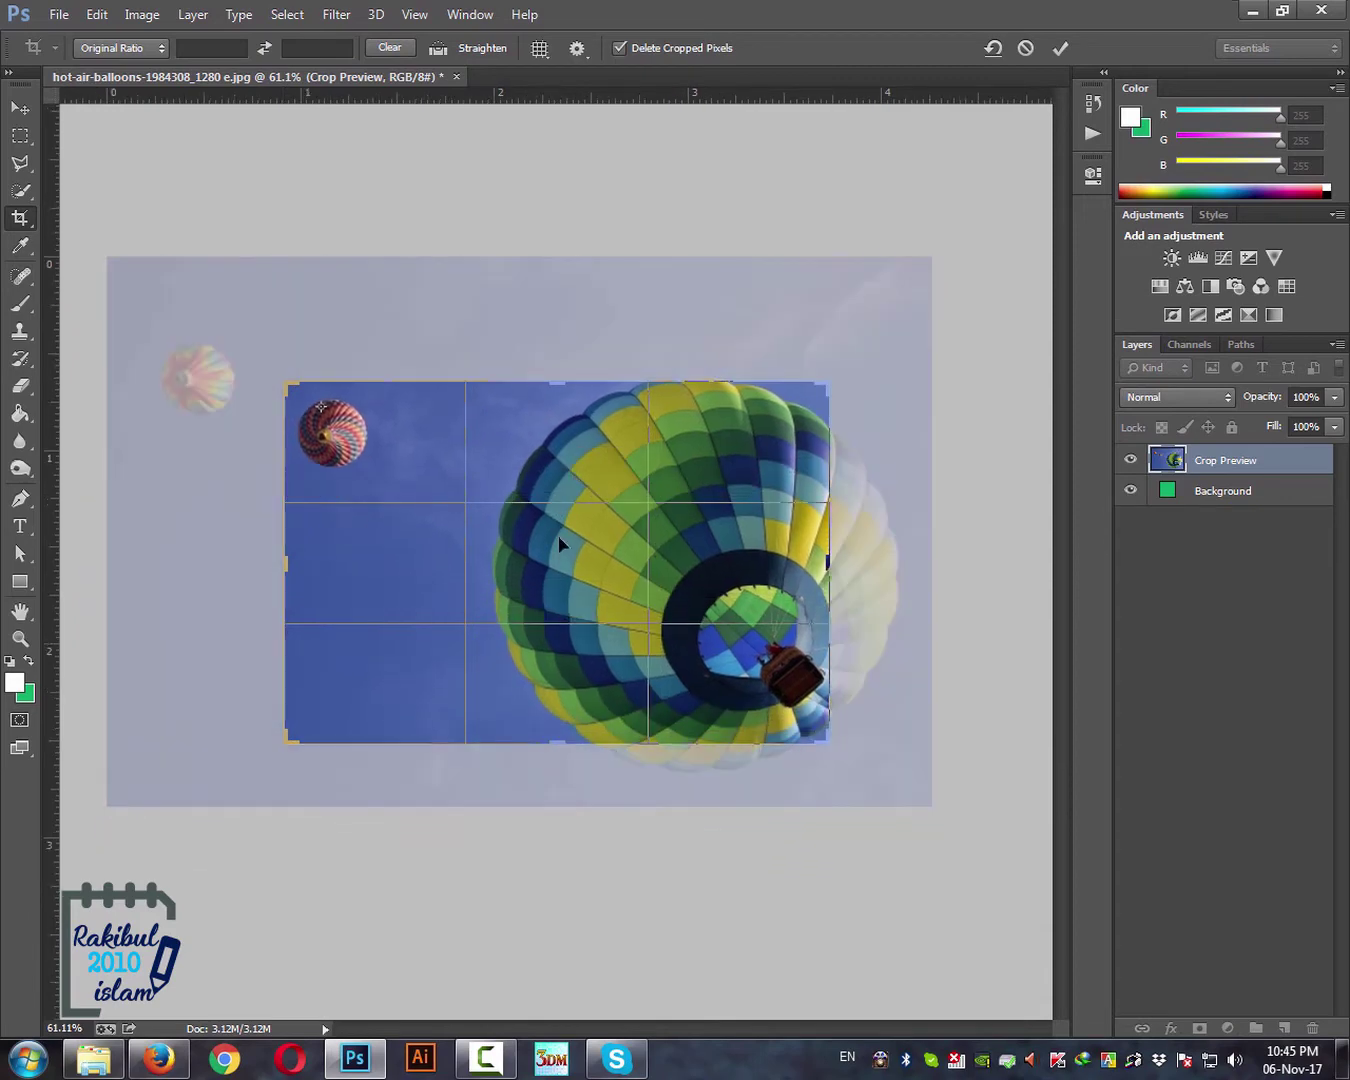
key("Return")
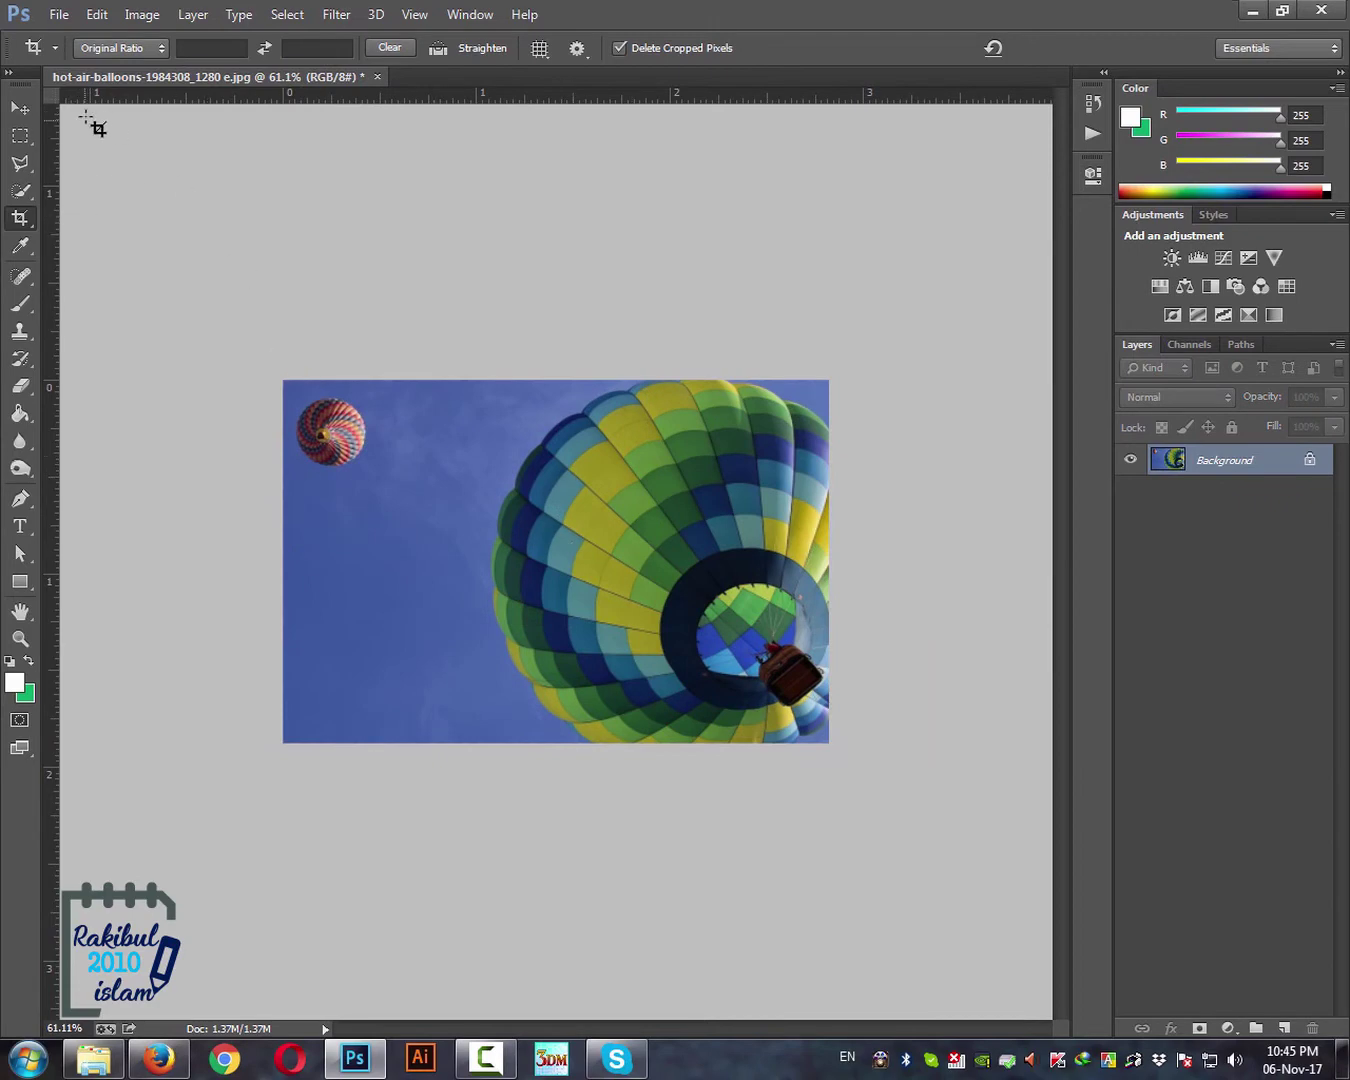
Undo the wide crop and set the crop size to 400 px × 400 px.
key("ctrl+z")
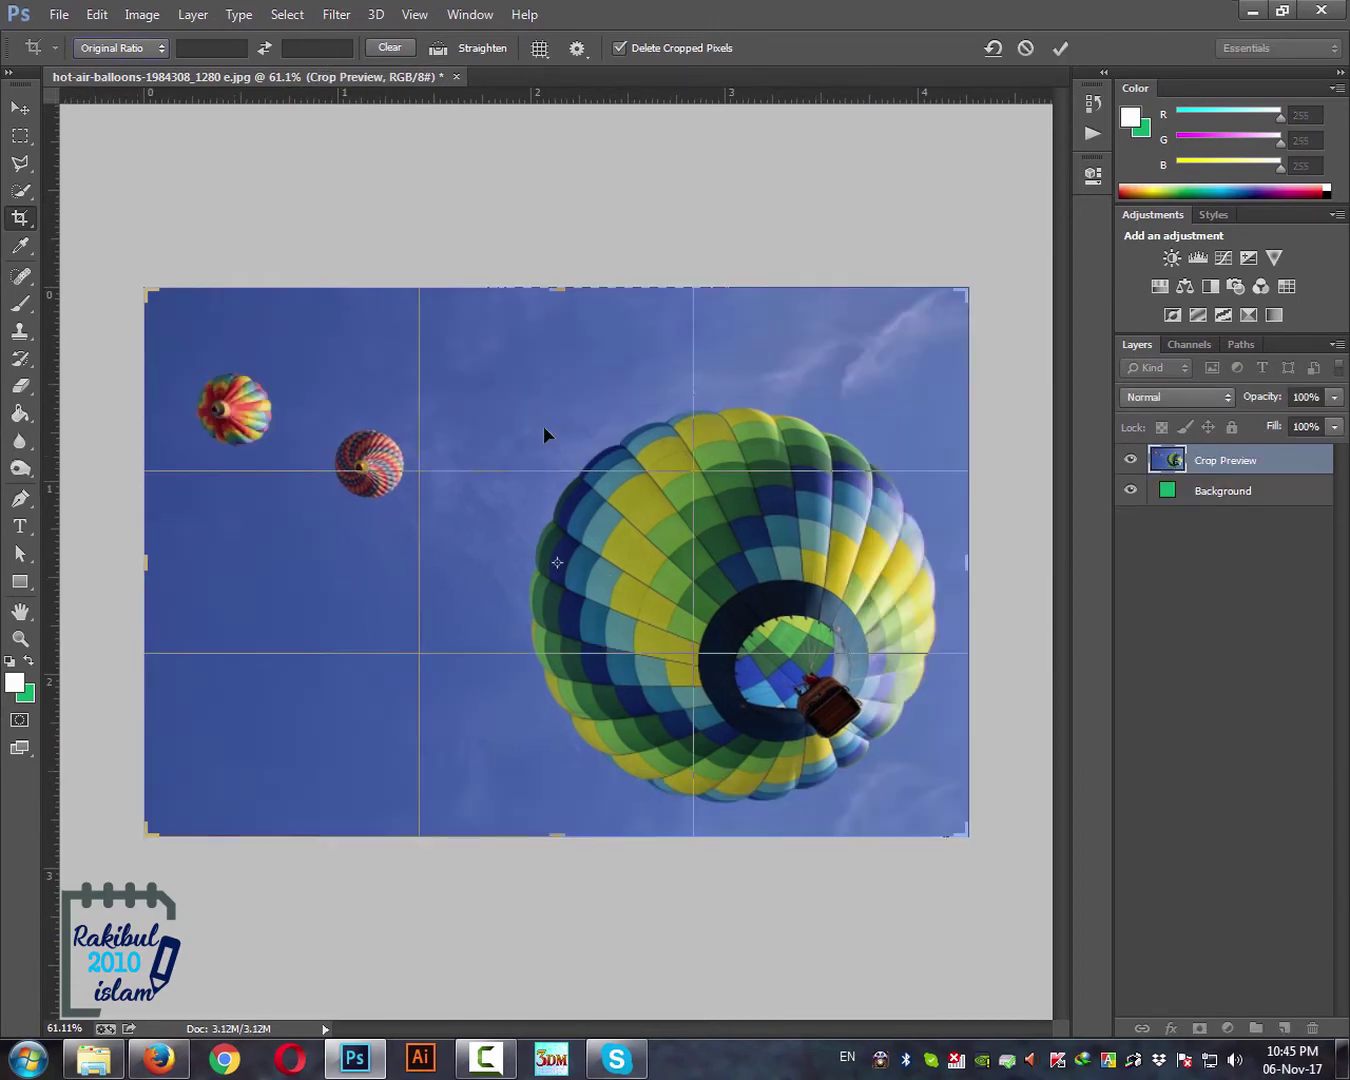
left_click(124, 52)
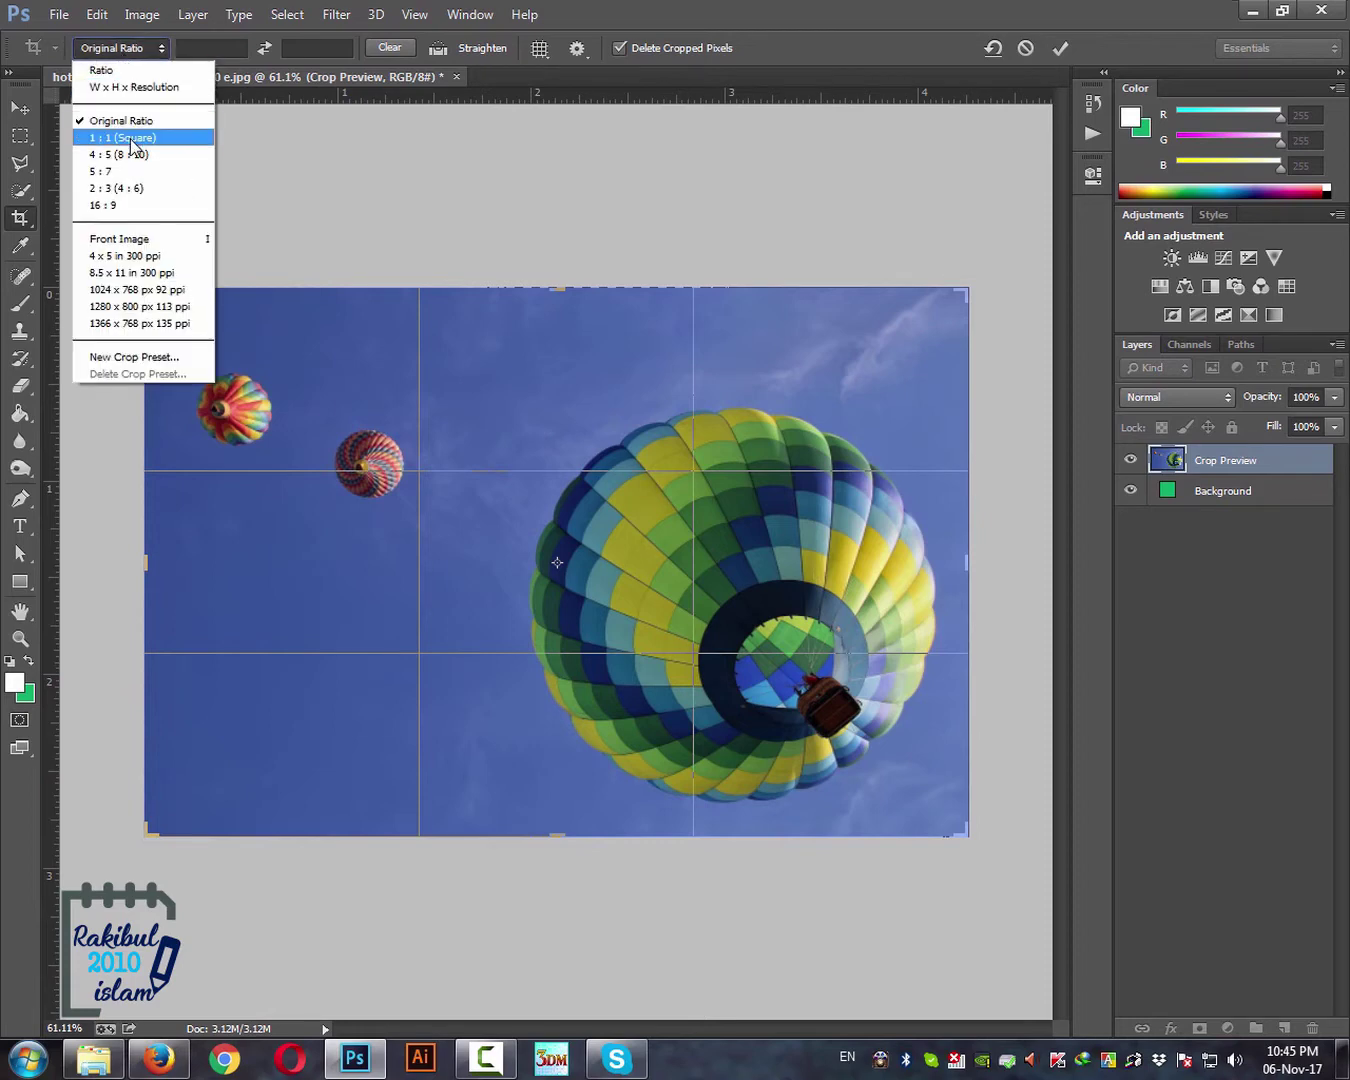
left_click(140, 88)
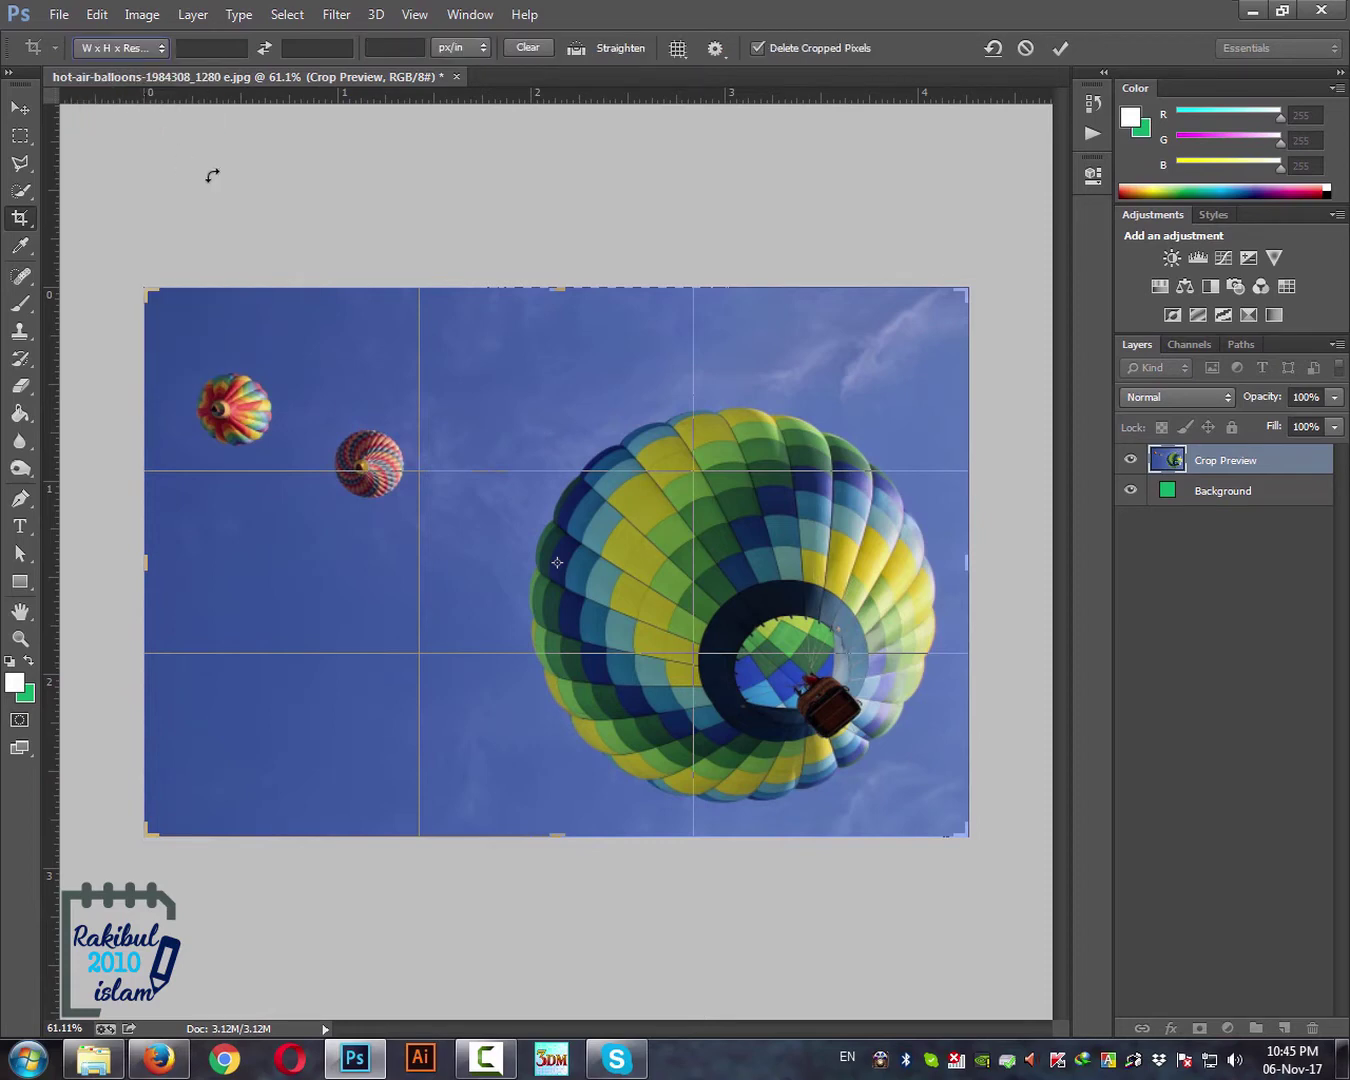
left_click(214, 49)
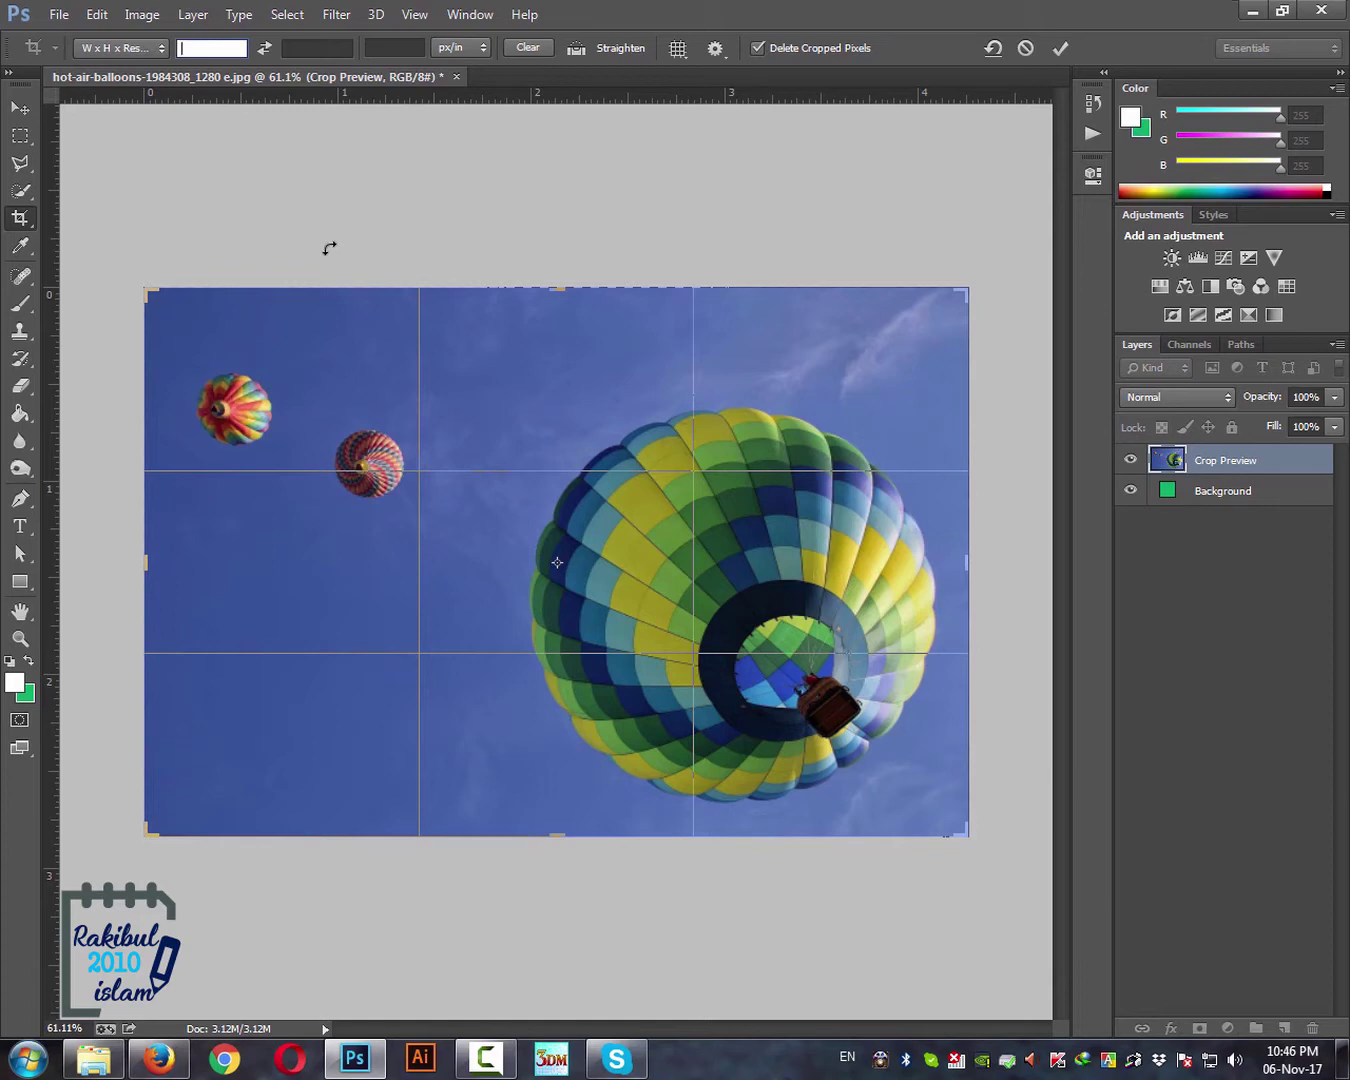
type("400px")
left_click(323, 48)
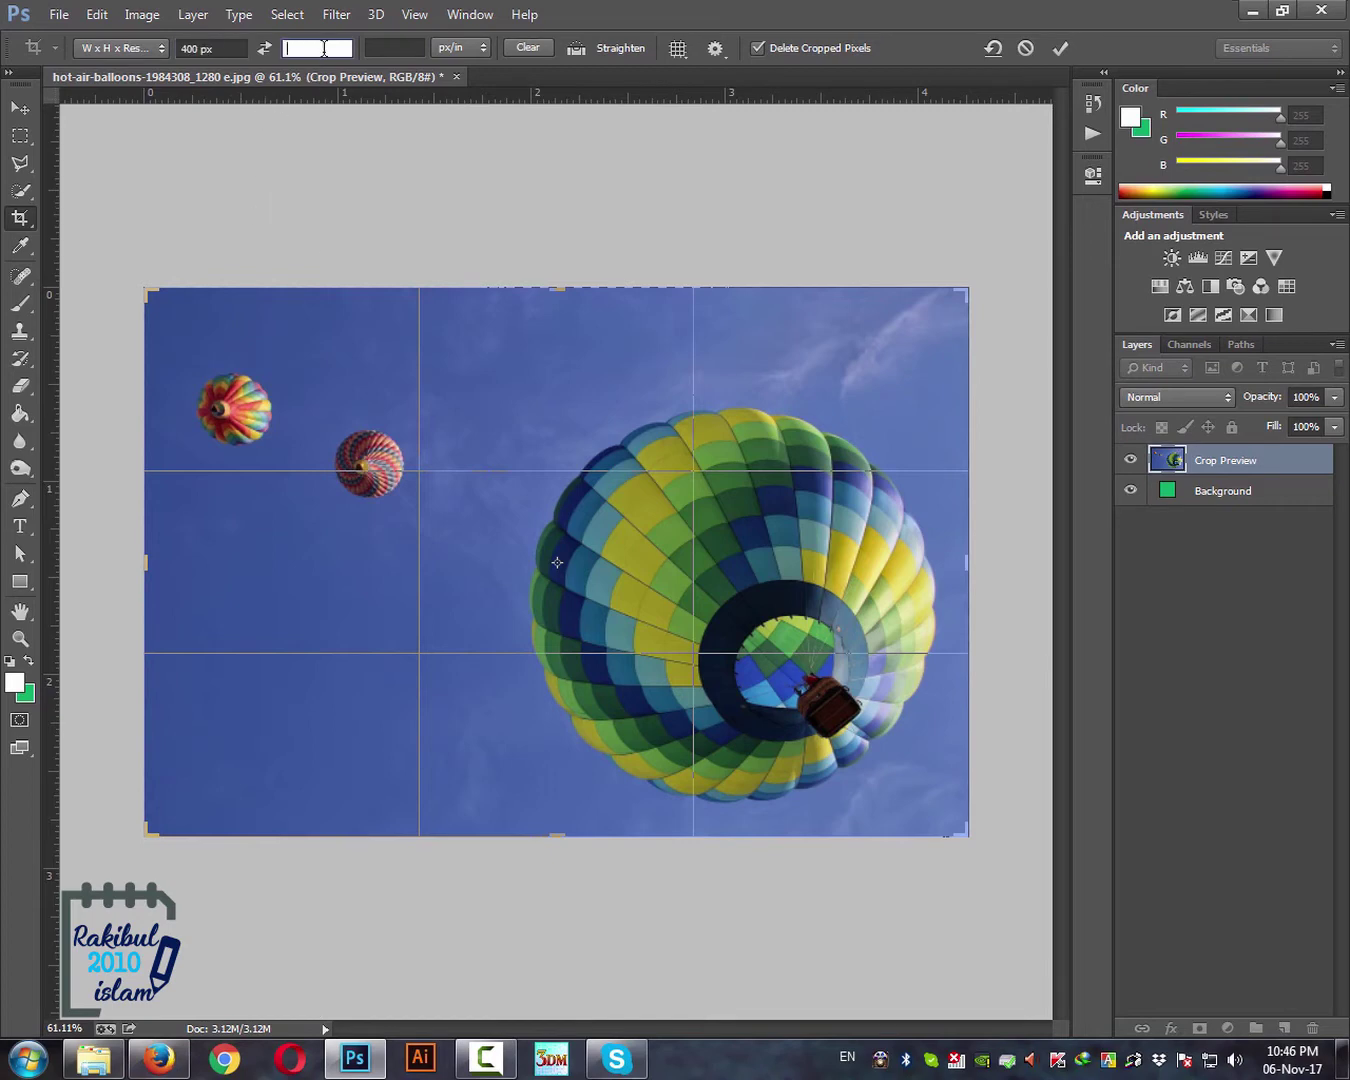
type("400")
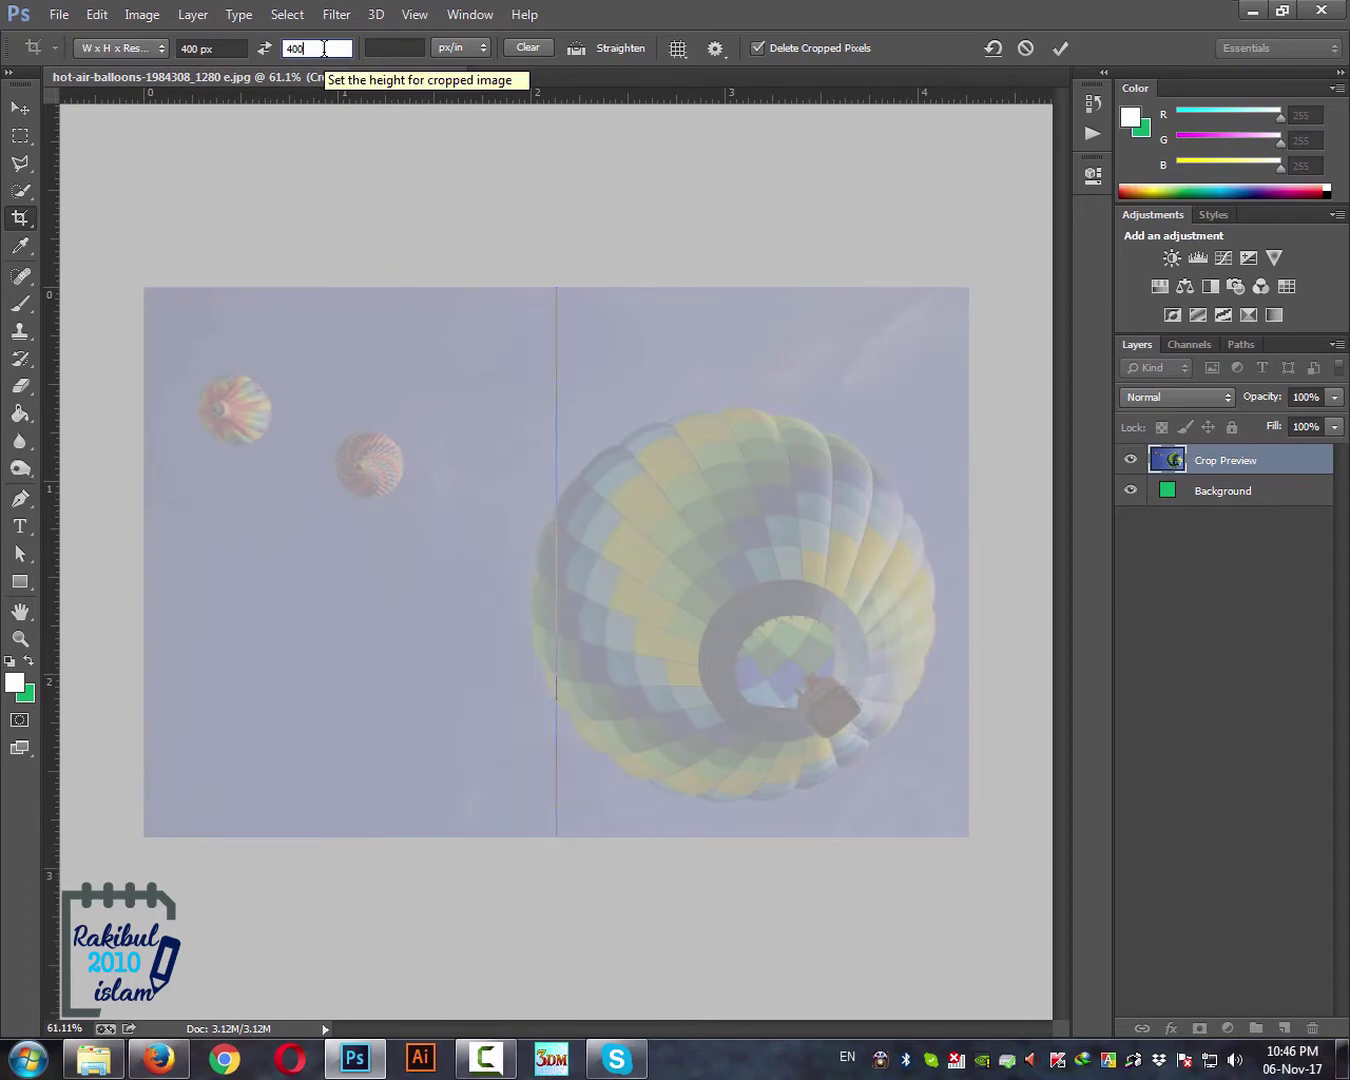
type("px")
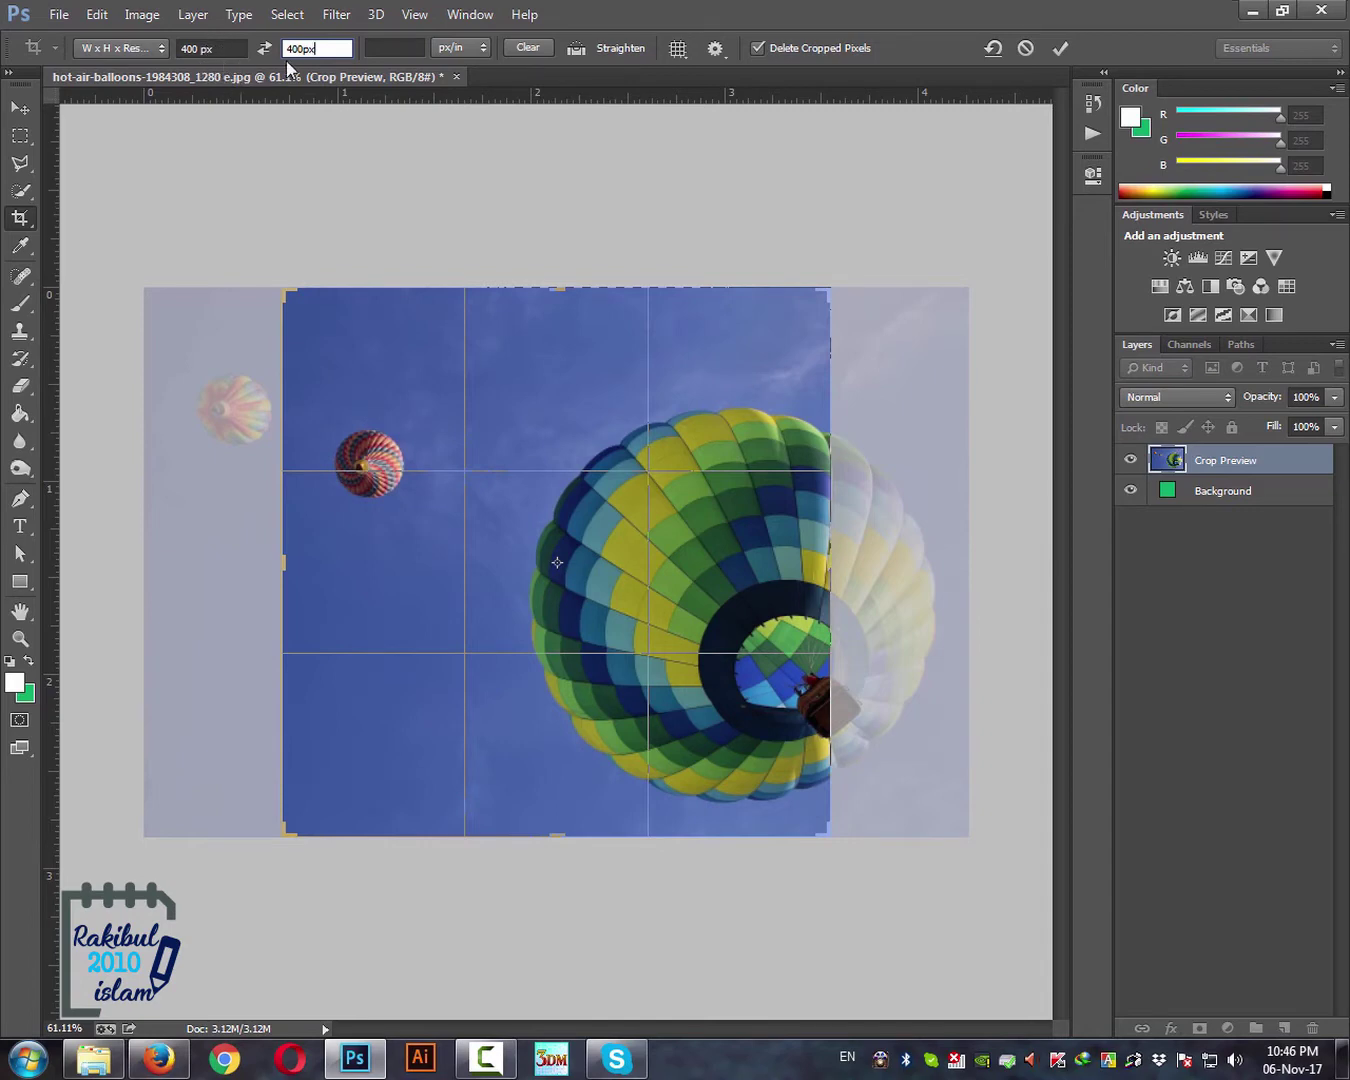
Set the crop resolution to 300 px/in, frame the large balloon, and apply the crop.
left_click(394, 48)
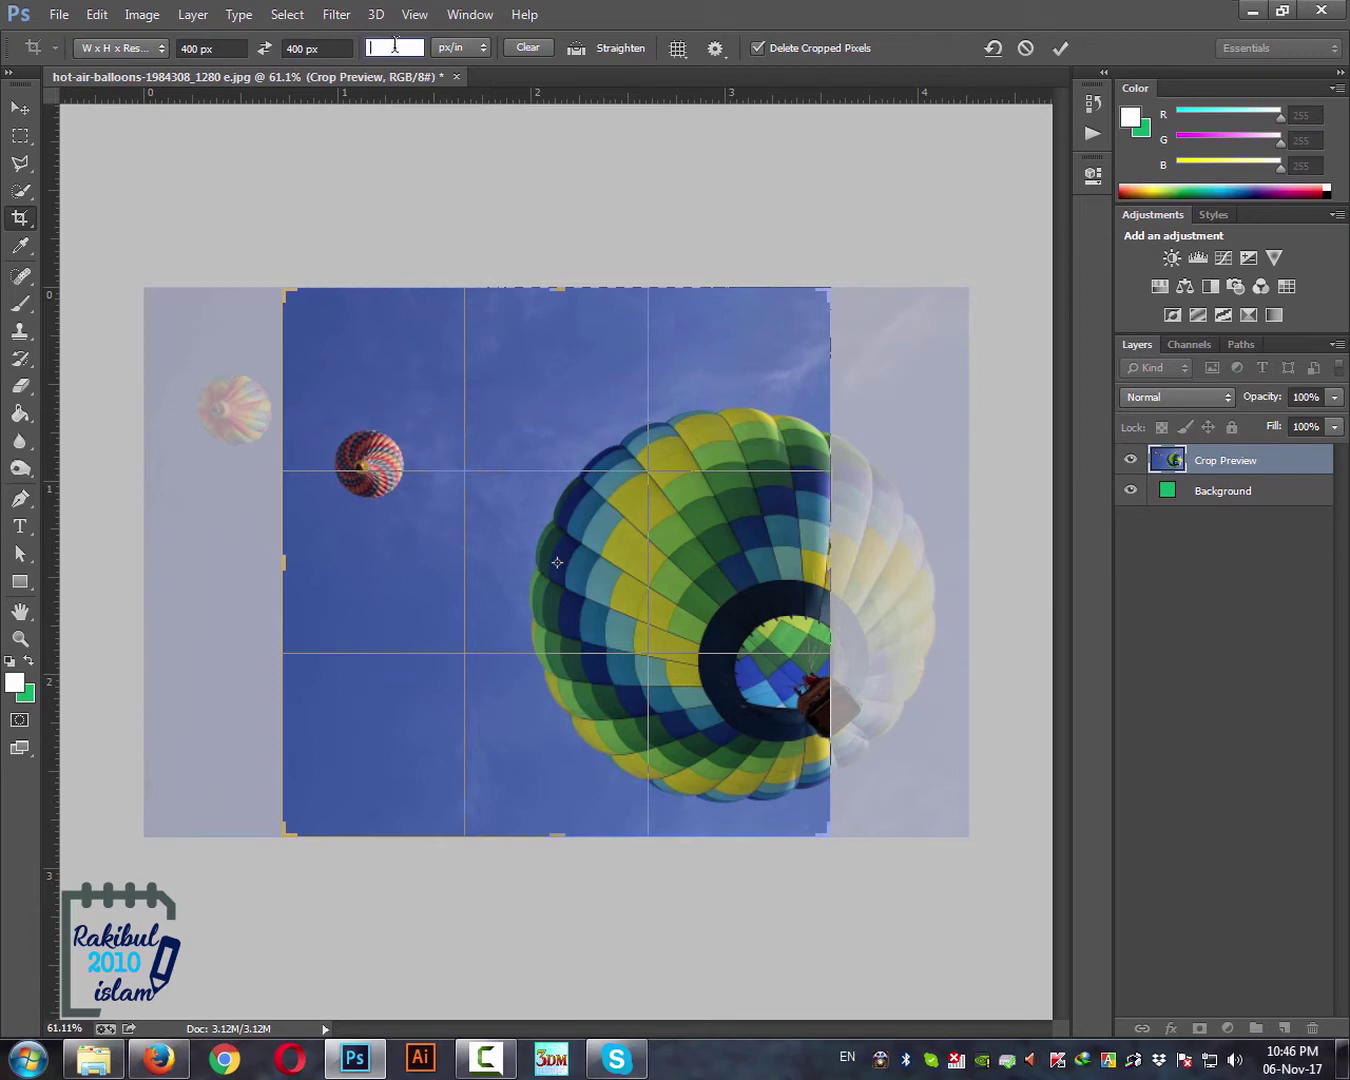
type("4")
key("BackSpace")
type("300")
left_click_drag(542, 586, 512, 586)
key("Return")
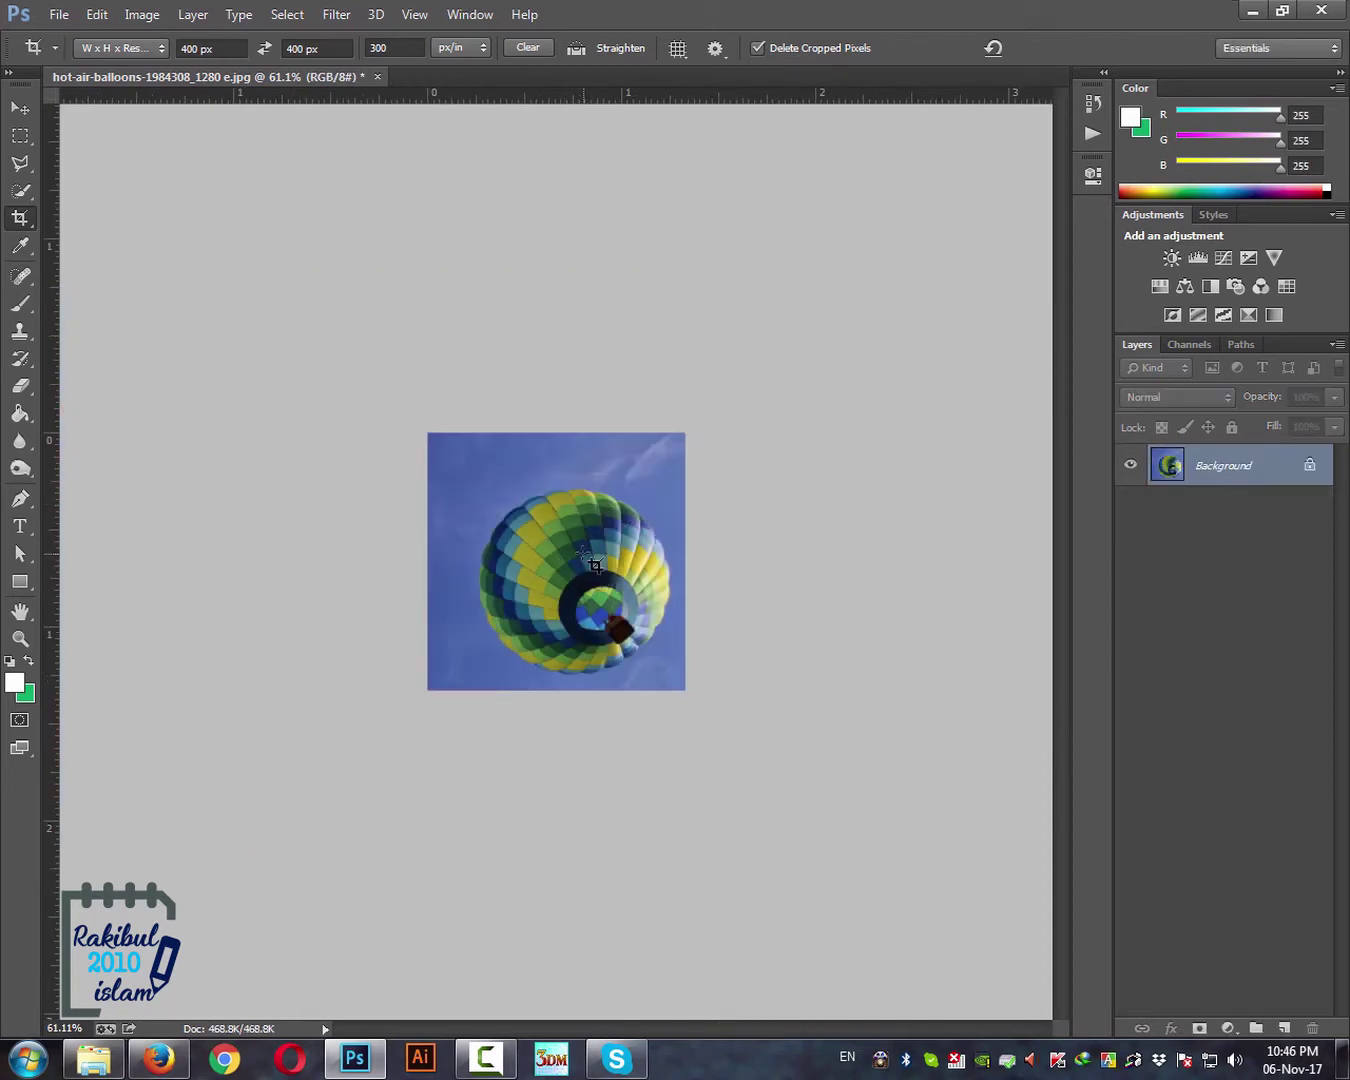
left_click(142, 13)
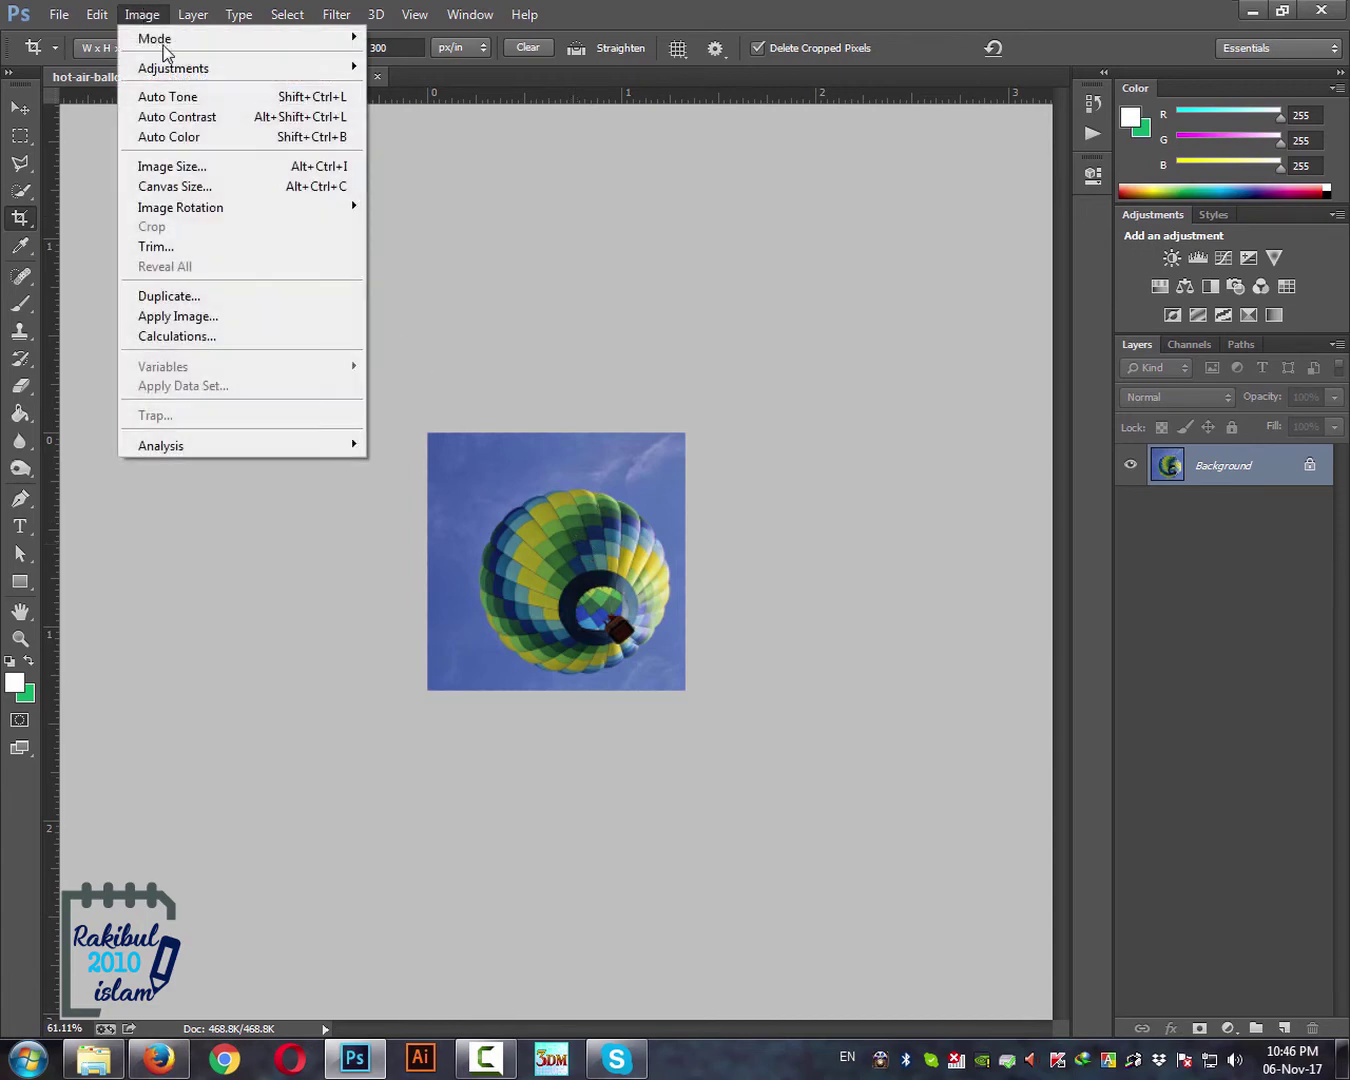
left_click(178, 172)
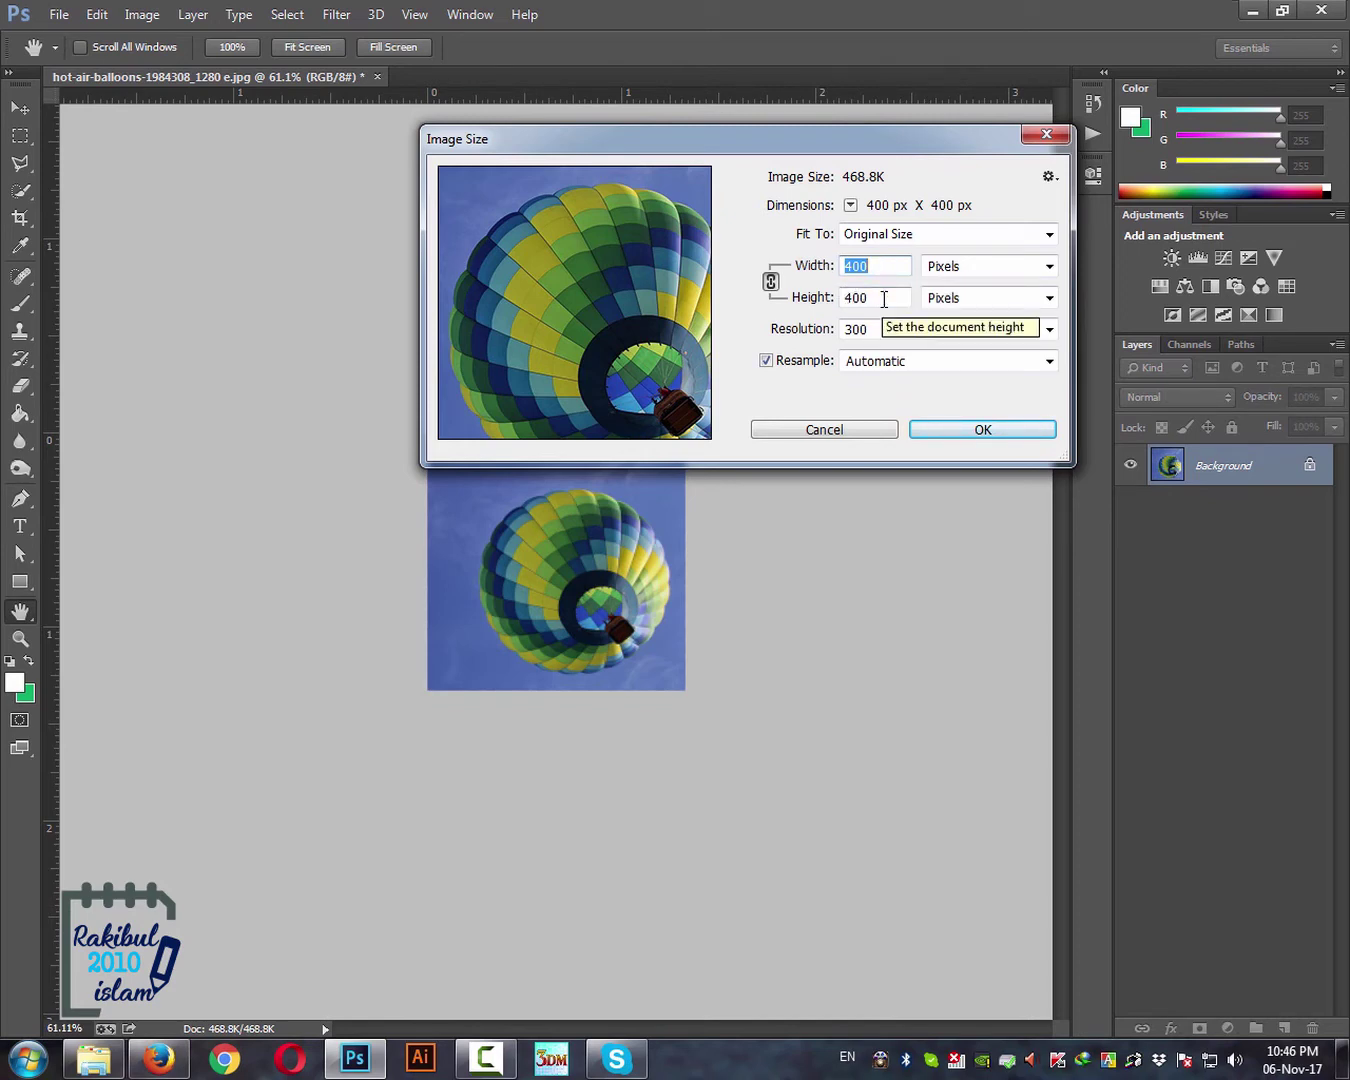
left_click(877, 437)
key("c")
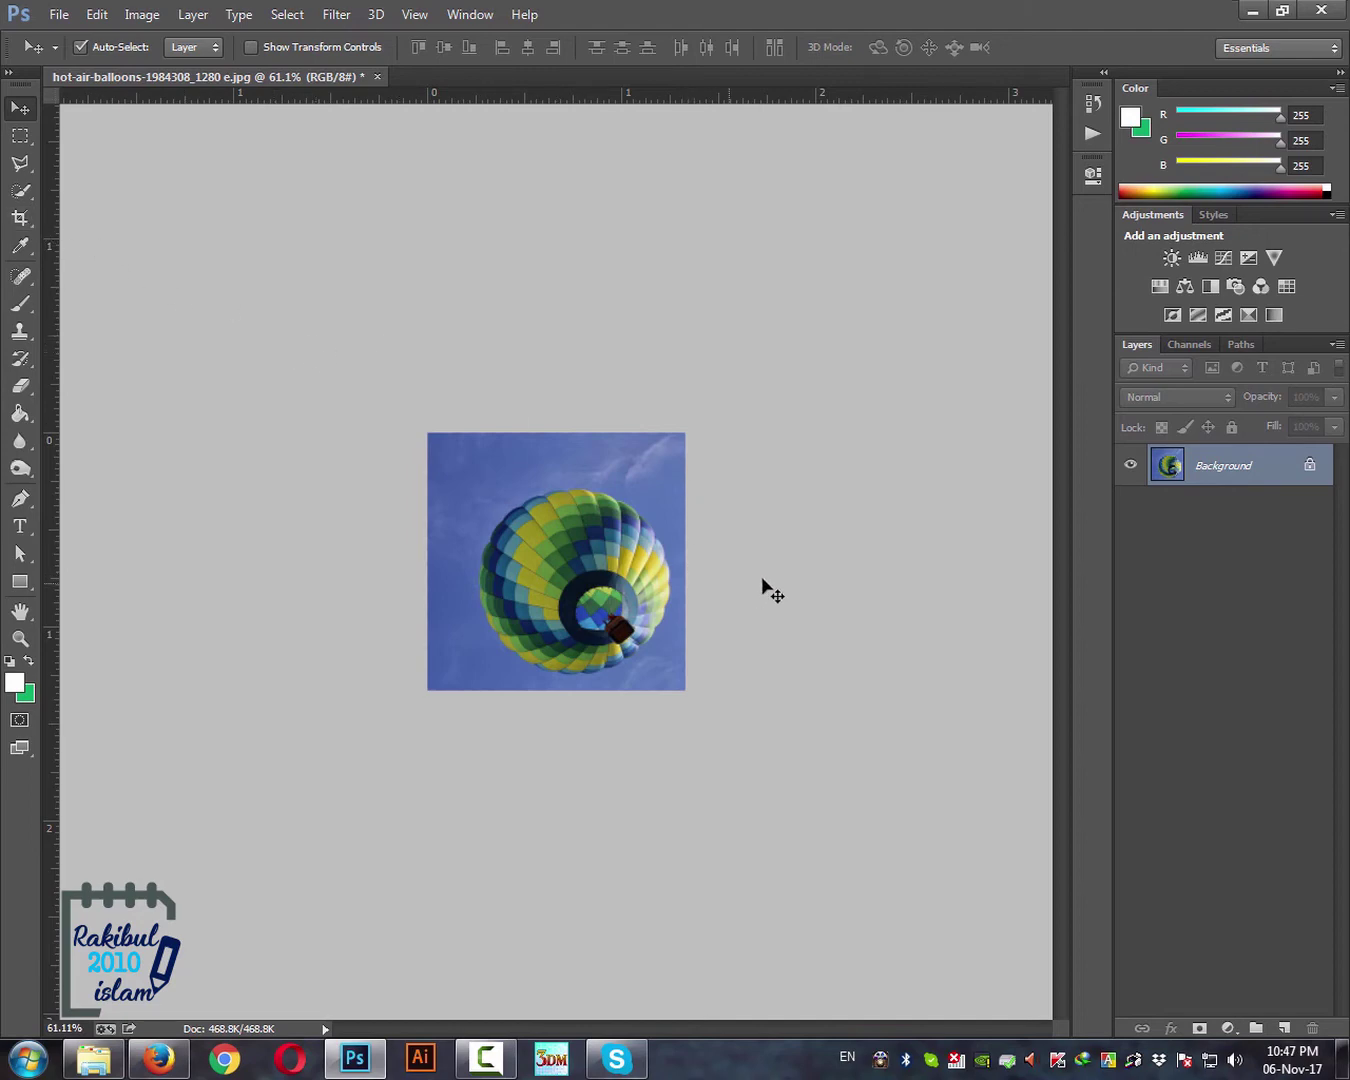
Convert the Background into Layer 0 and clear the Crop tool's fixed size and resolution.
double_click(1220, 473)
left_click(832, 339)
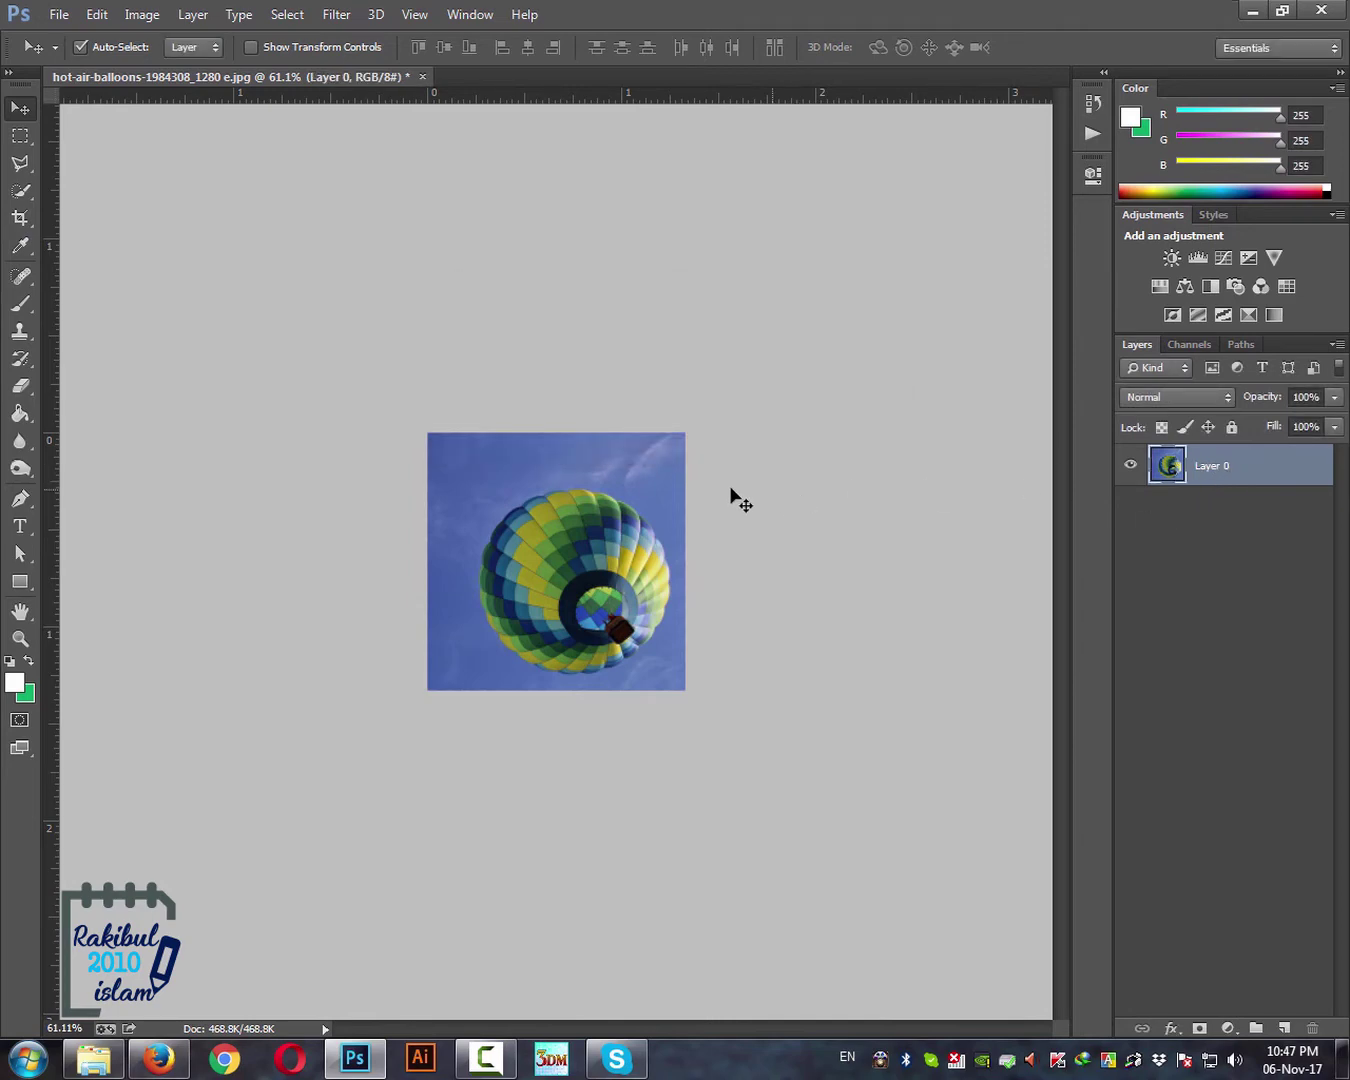
left_click(18, 222)
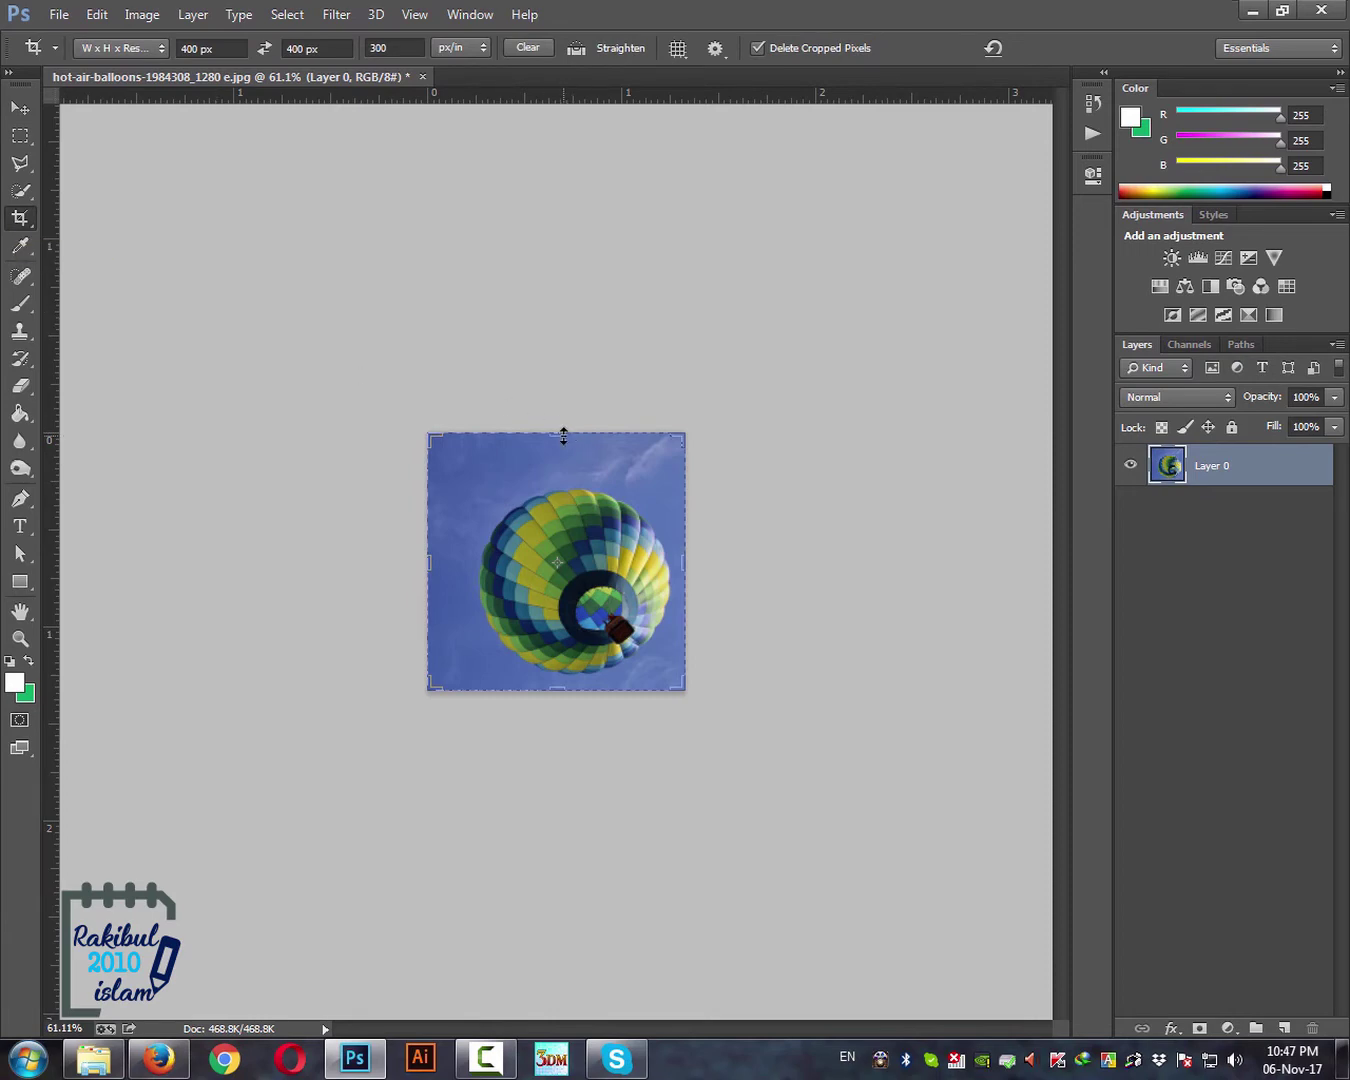
left_click_drag(564, 435, 565, 376)
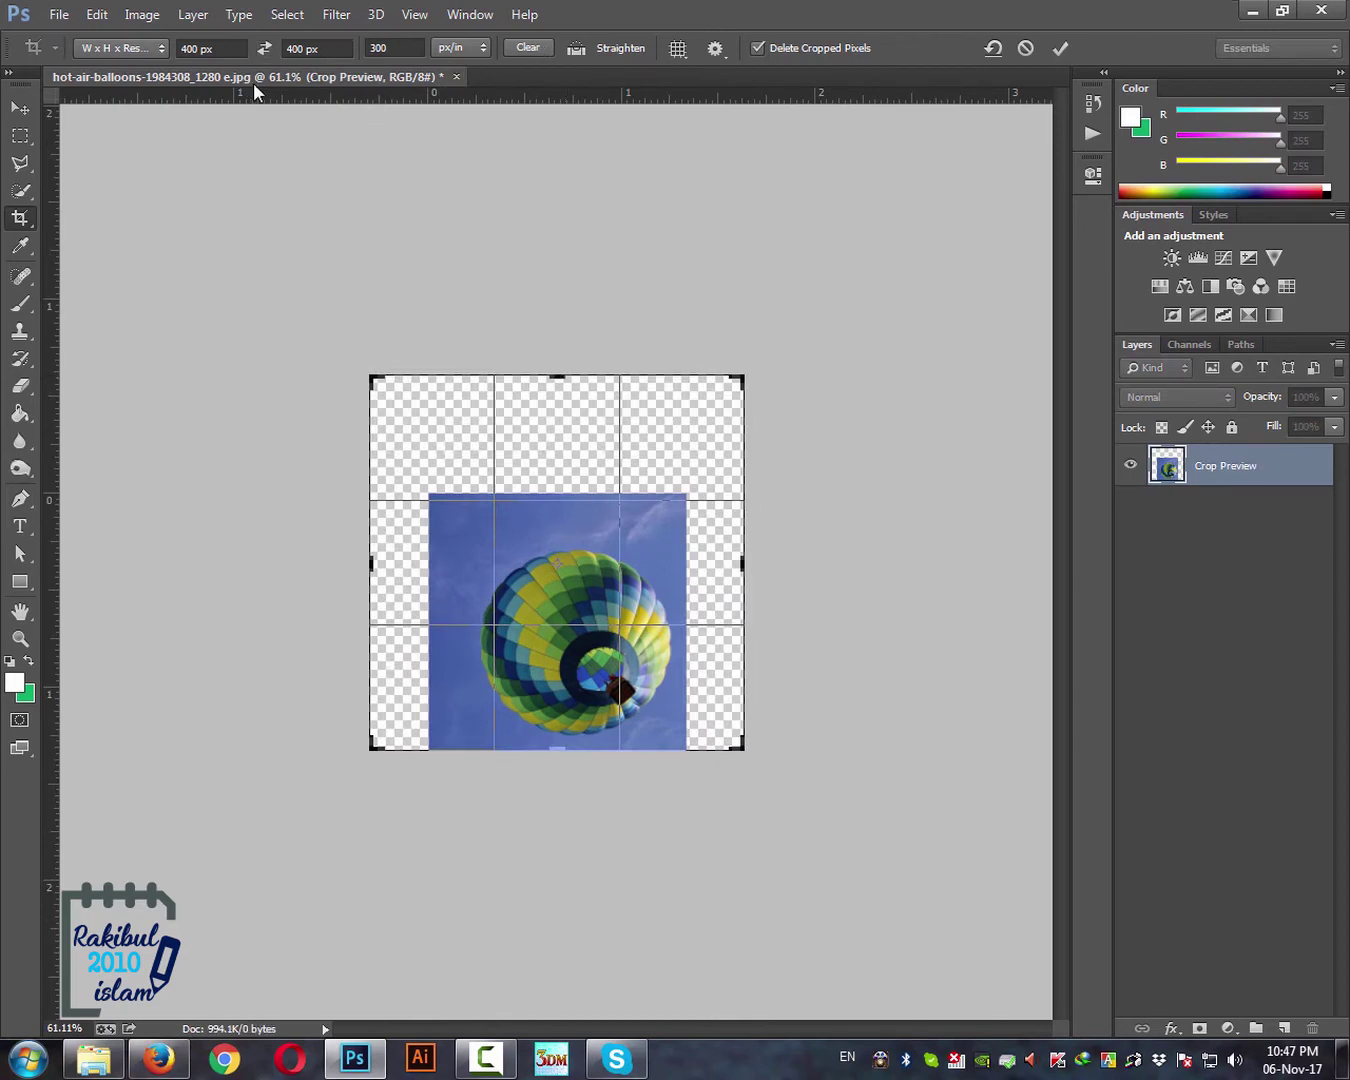
left_click(529, 49)
Extend the canvas upward and to the right, then push the balloon flush to the left edge.
left_click_drag(557, 380, 557, 307)
left_click_drag(750, 564, 839, 562)
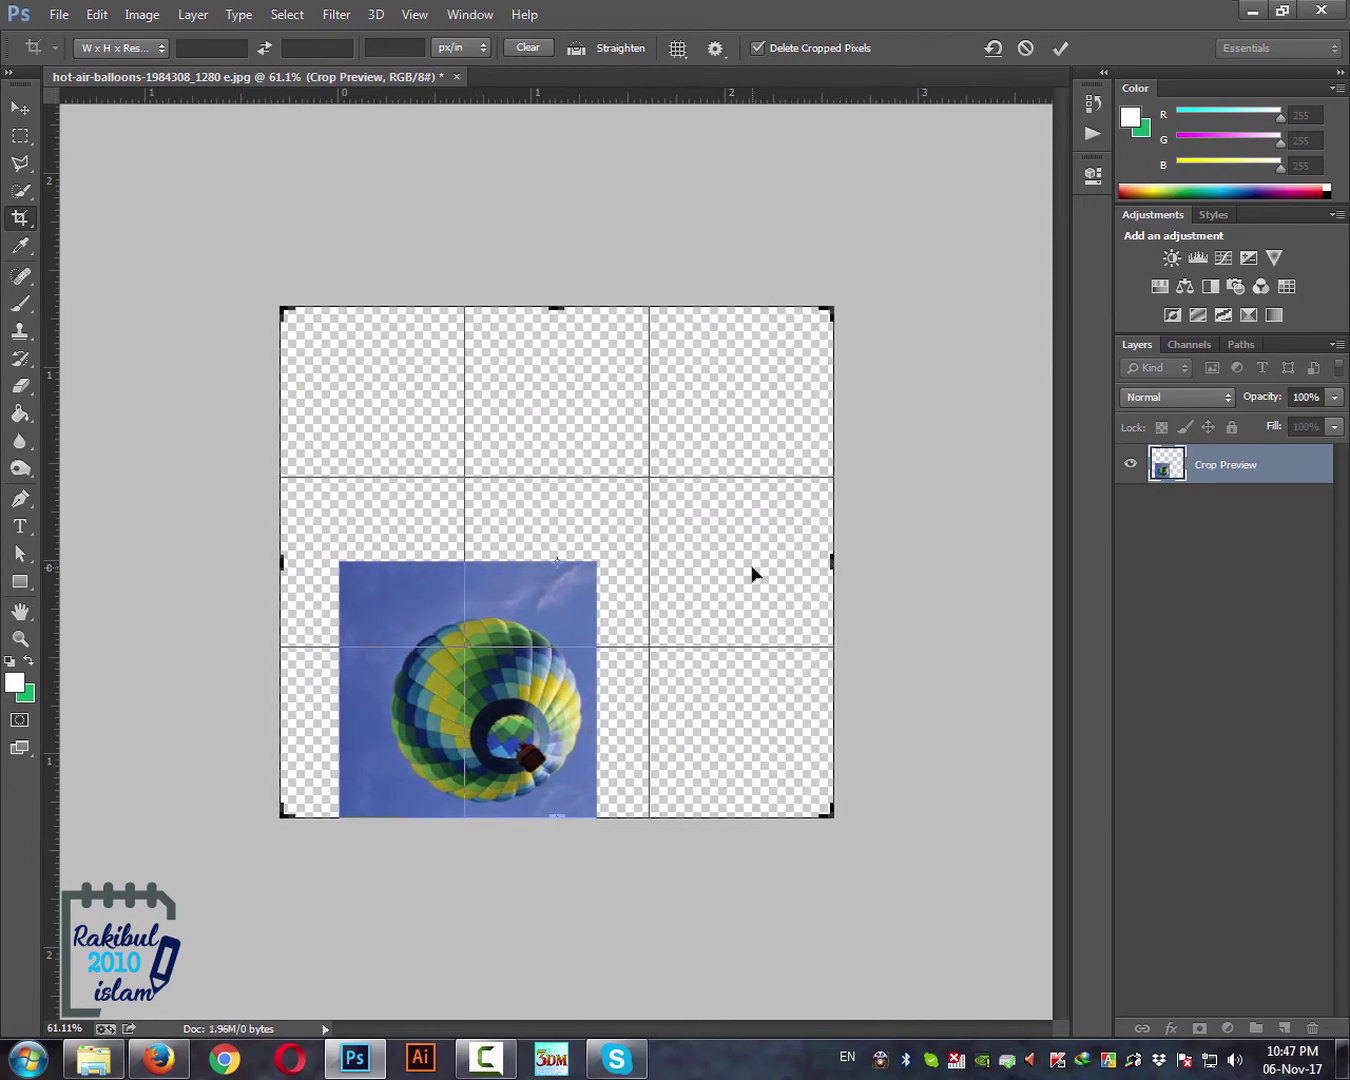
key("Return")
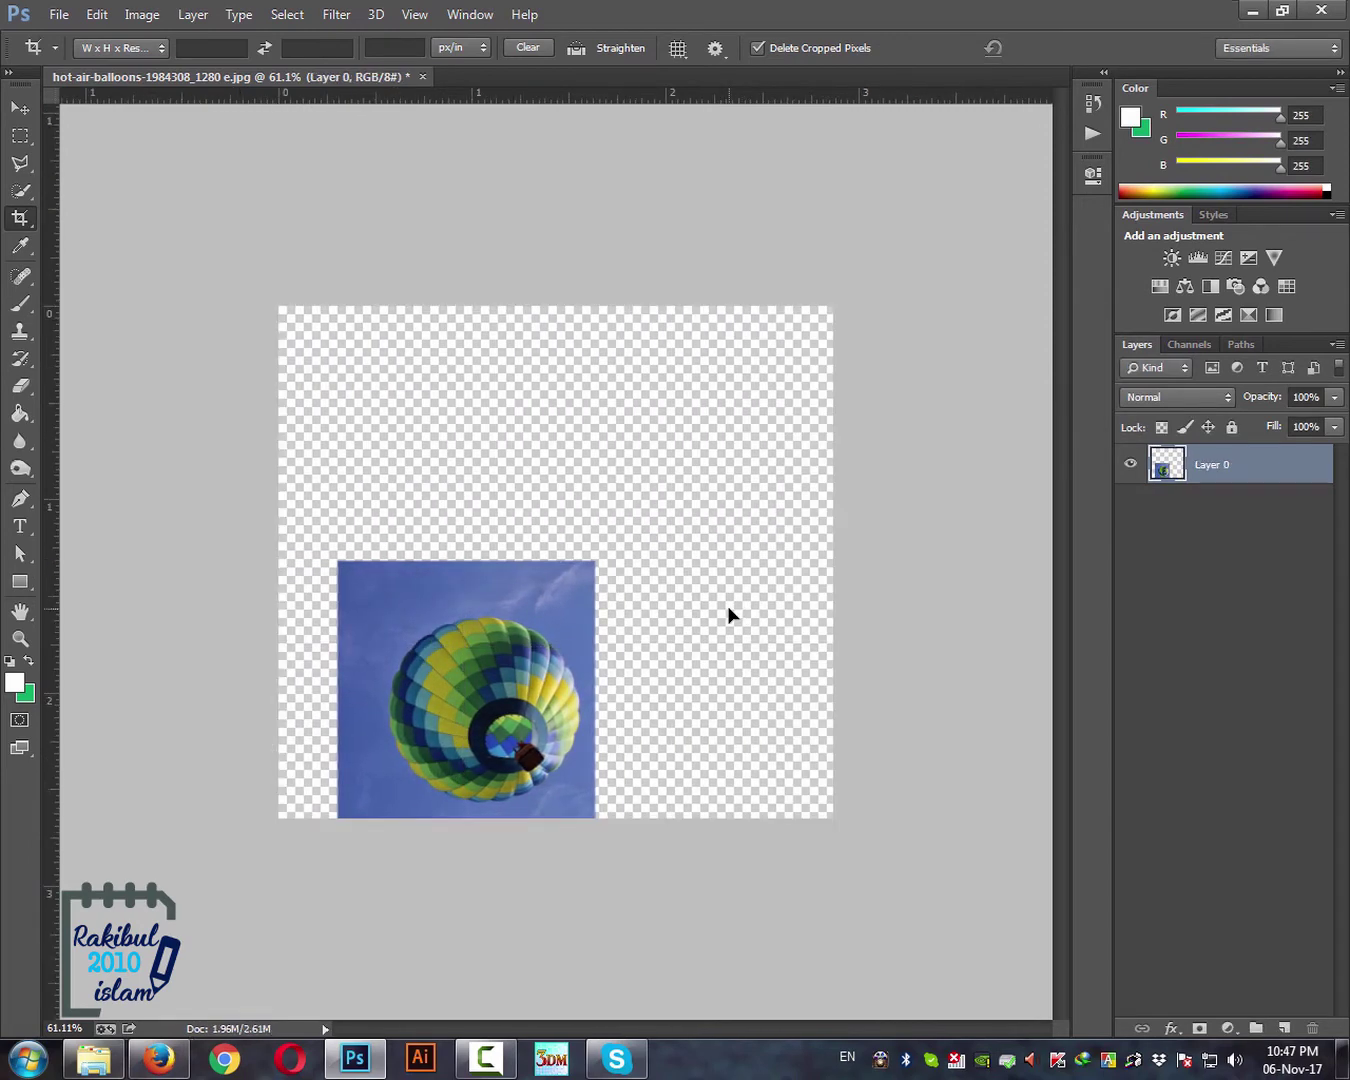
left_click(20, 106)
left_click_drag(444, 642, 395, 635)
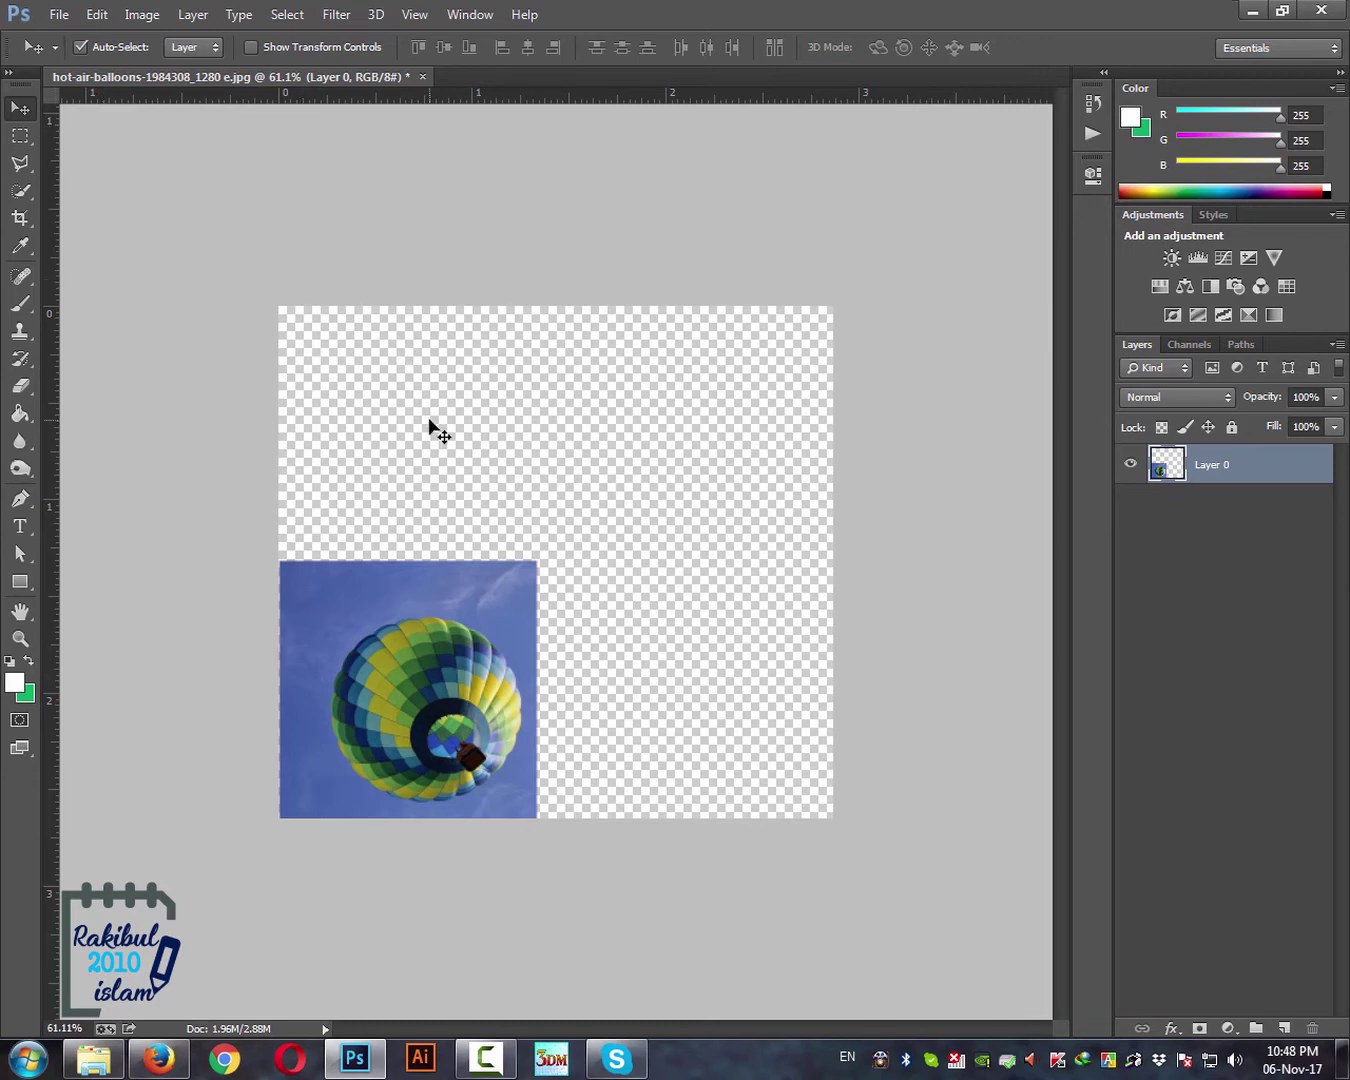
Undo the canvas enlargement and resample the image in Image Size to 200 × 200 px with proportions linked.
key("ctrl+z")
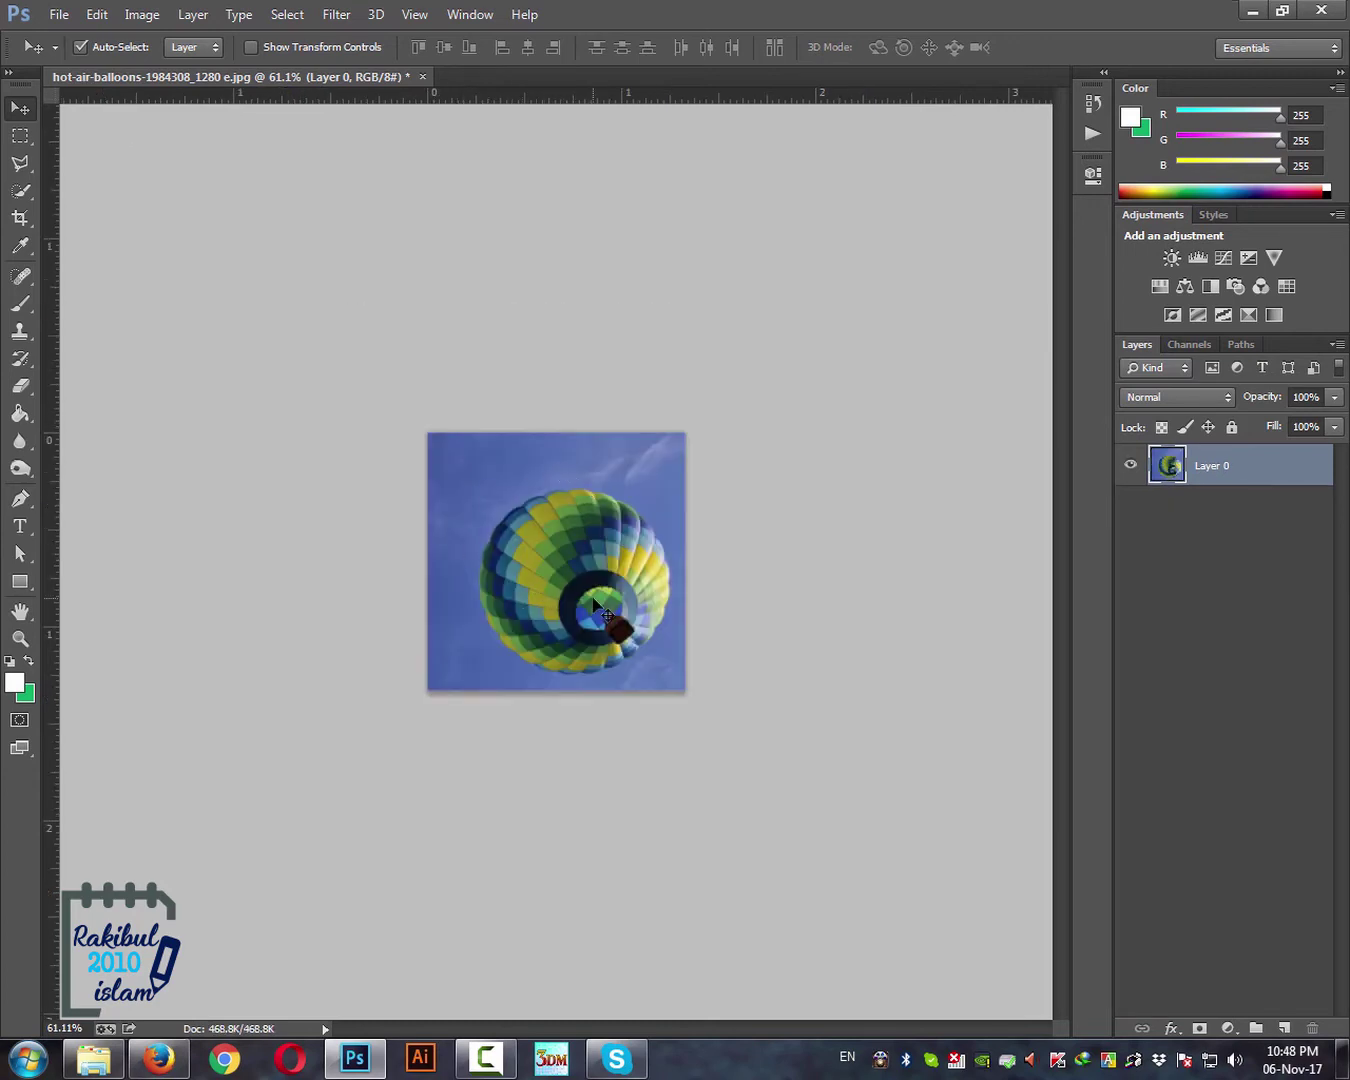
left_click(142, 14)
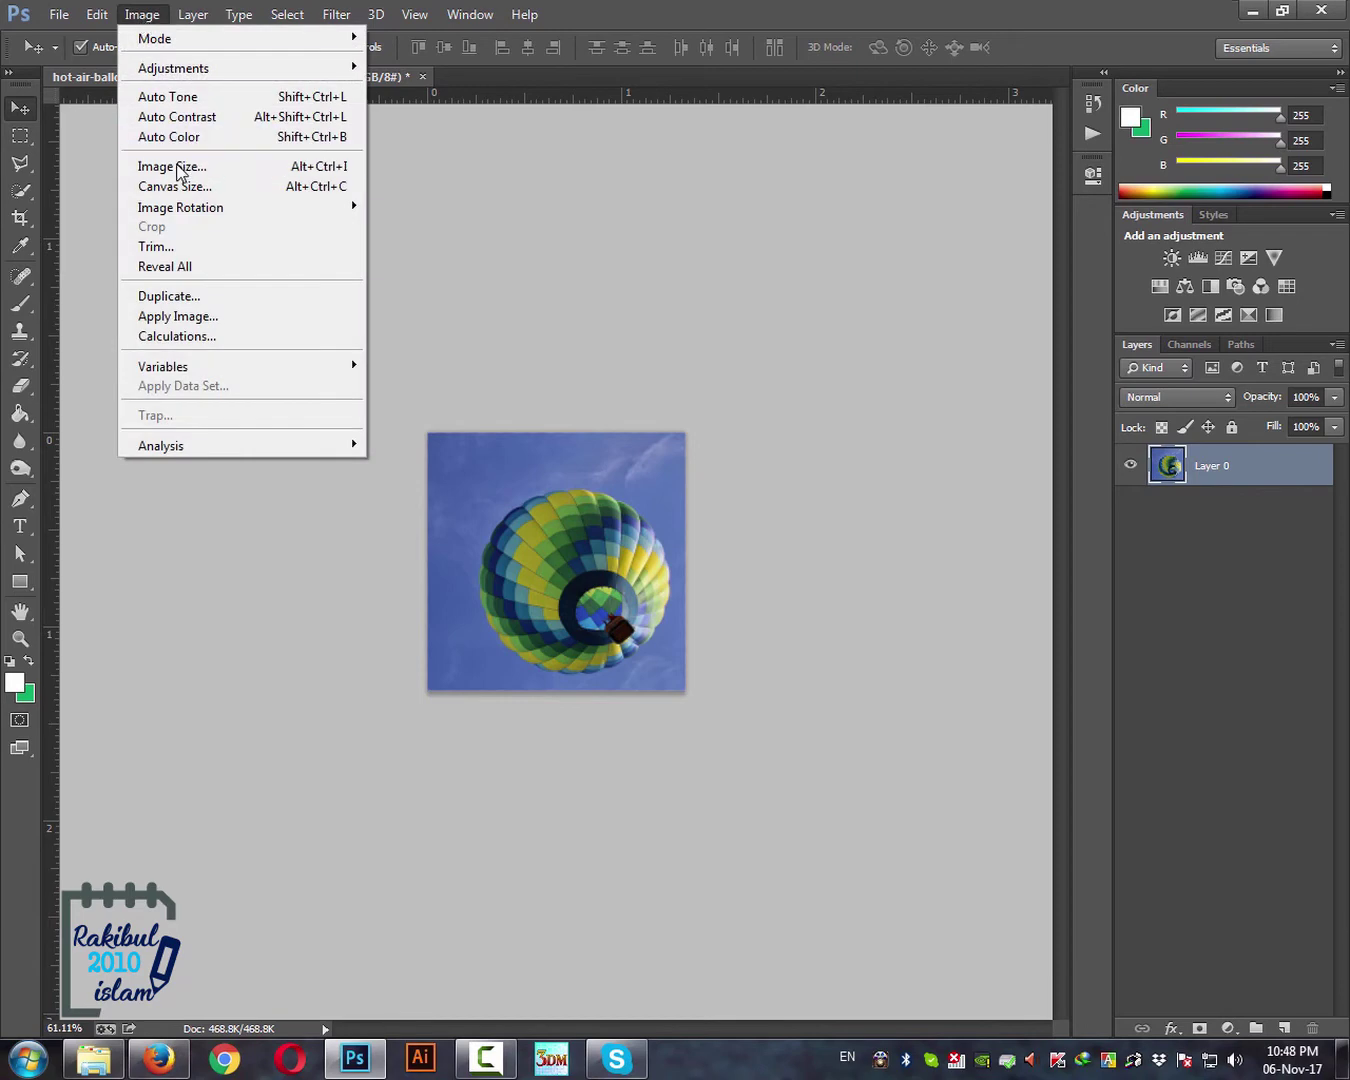
left_click(179, 167)
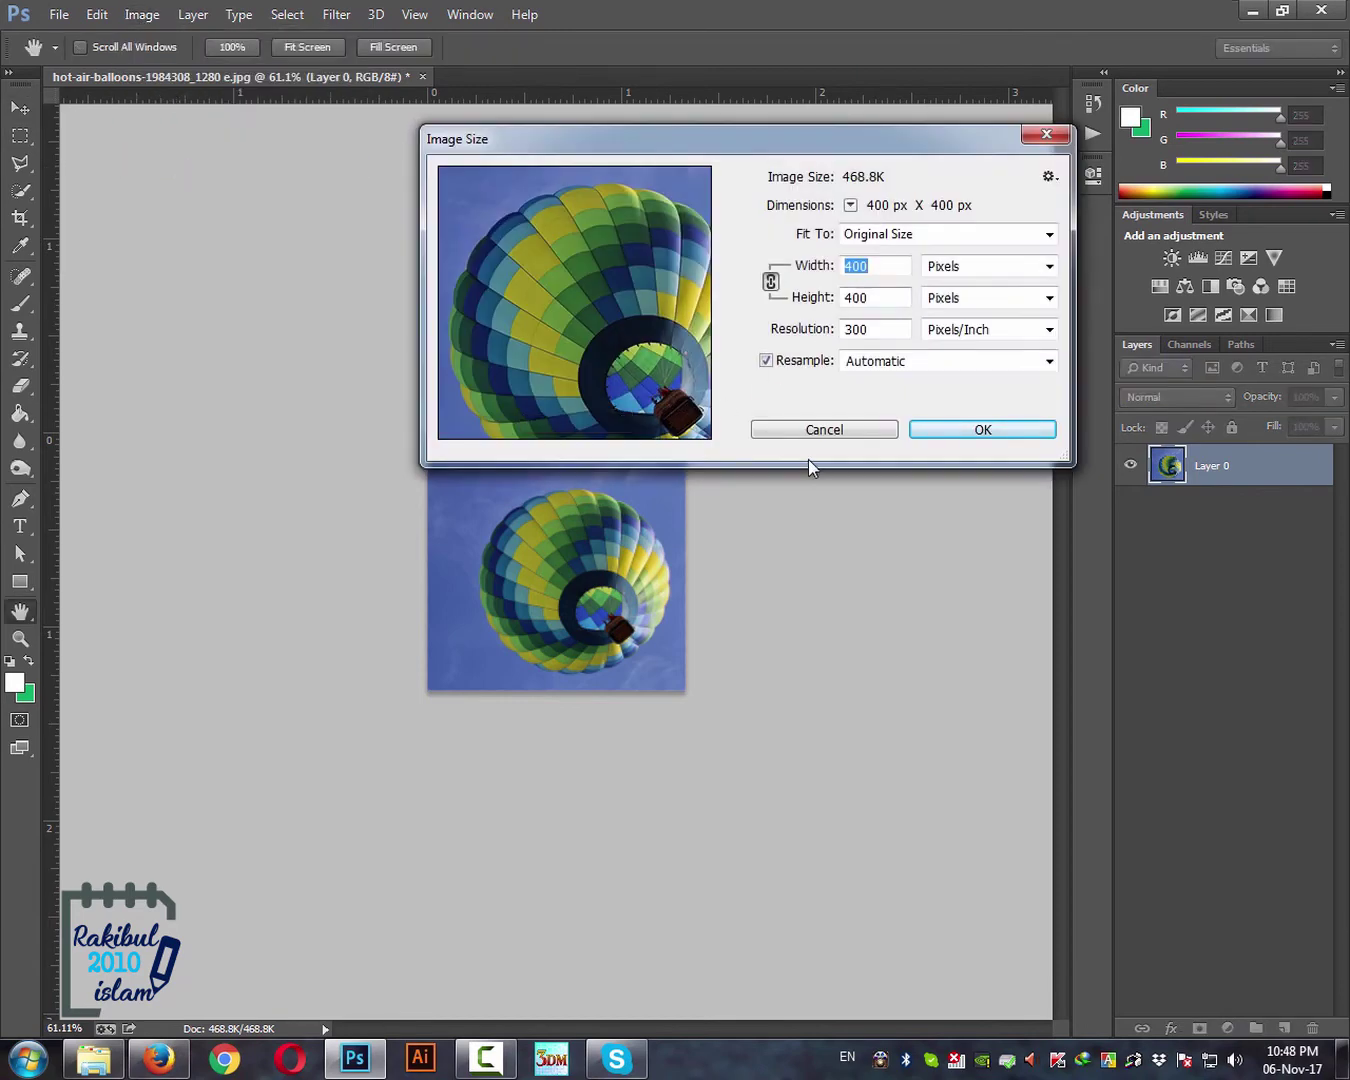
type("300")
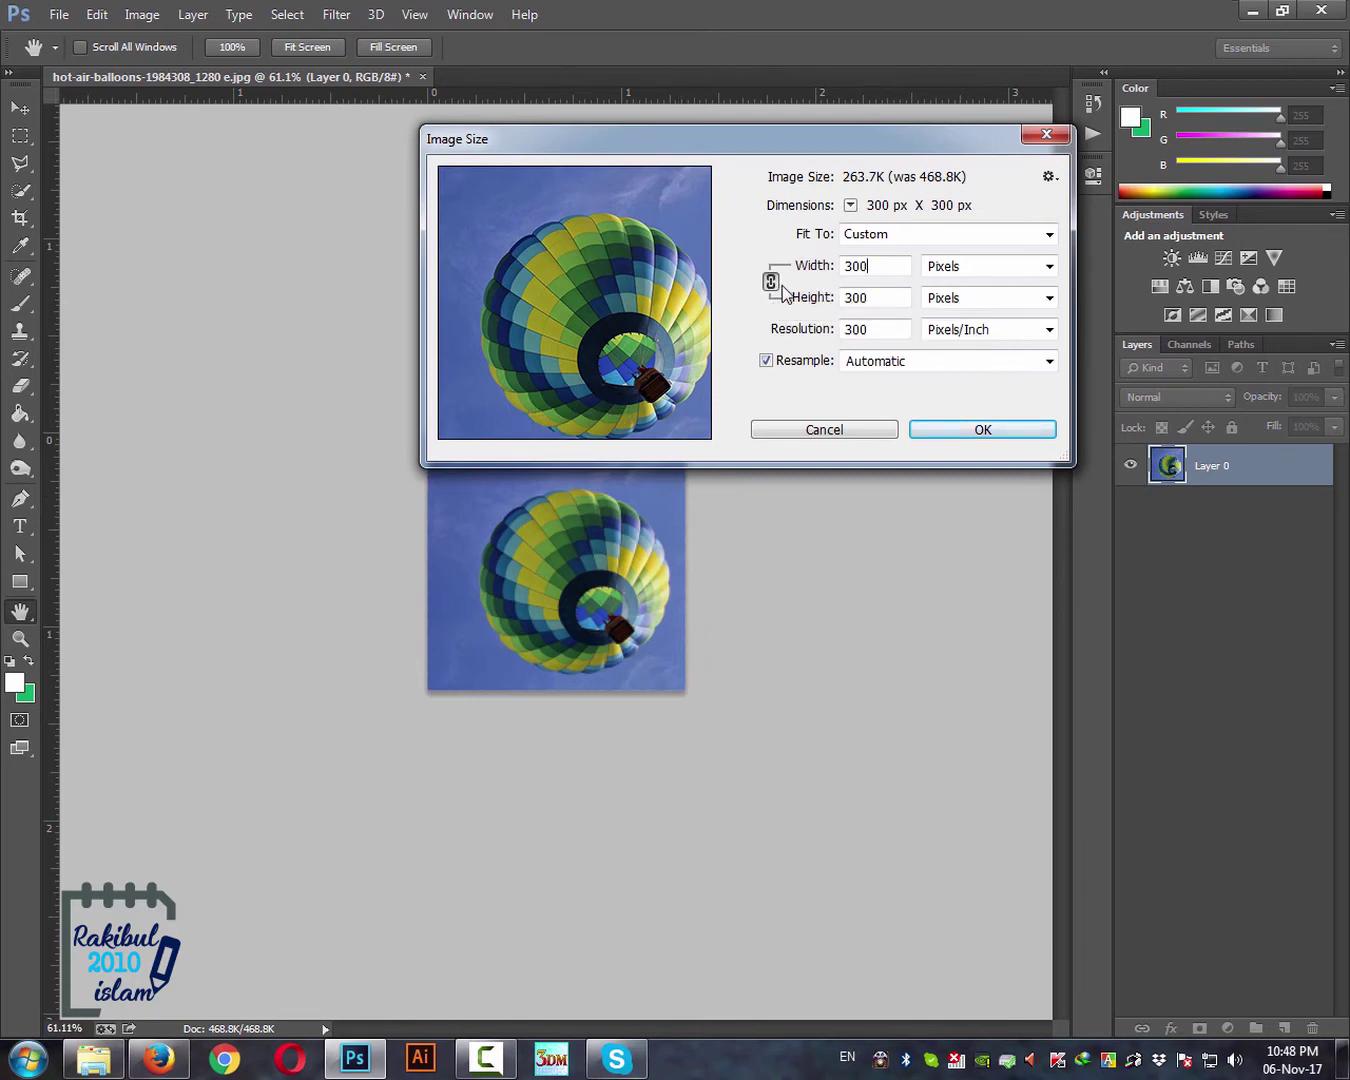
left_click_drag(801, 299, 819, 302)
left_click(770, 280)
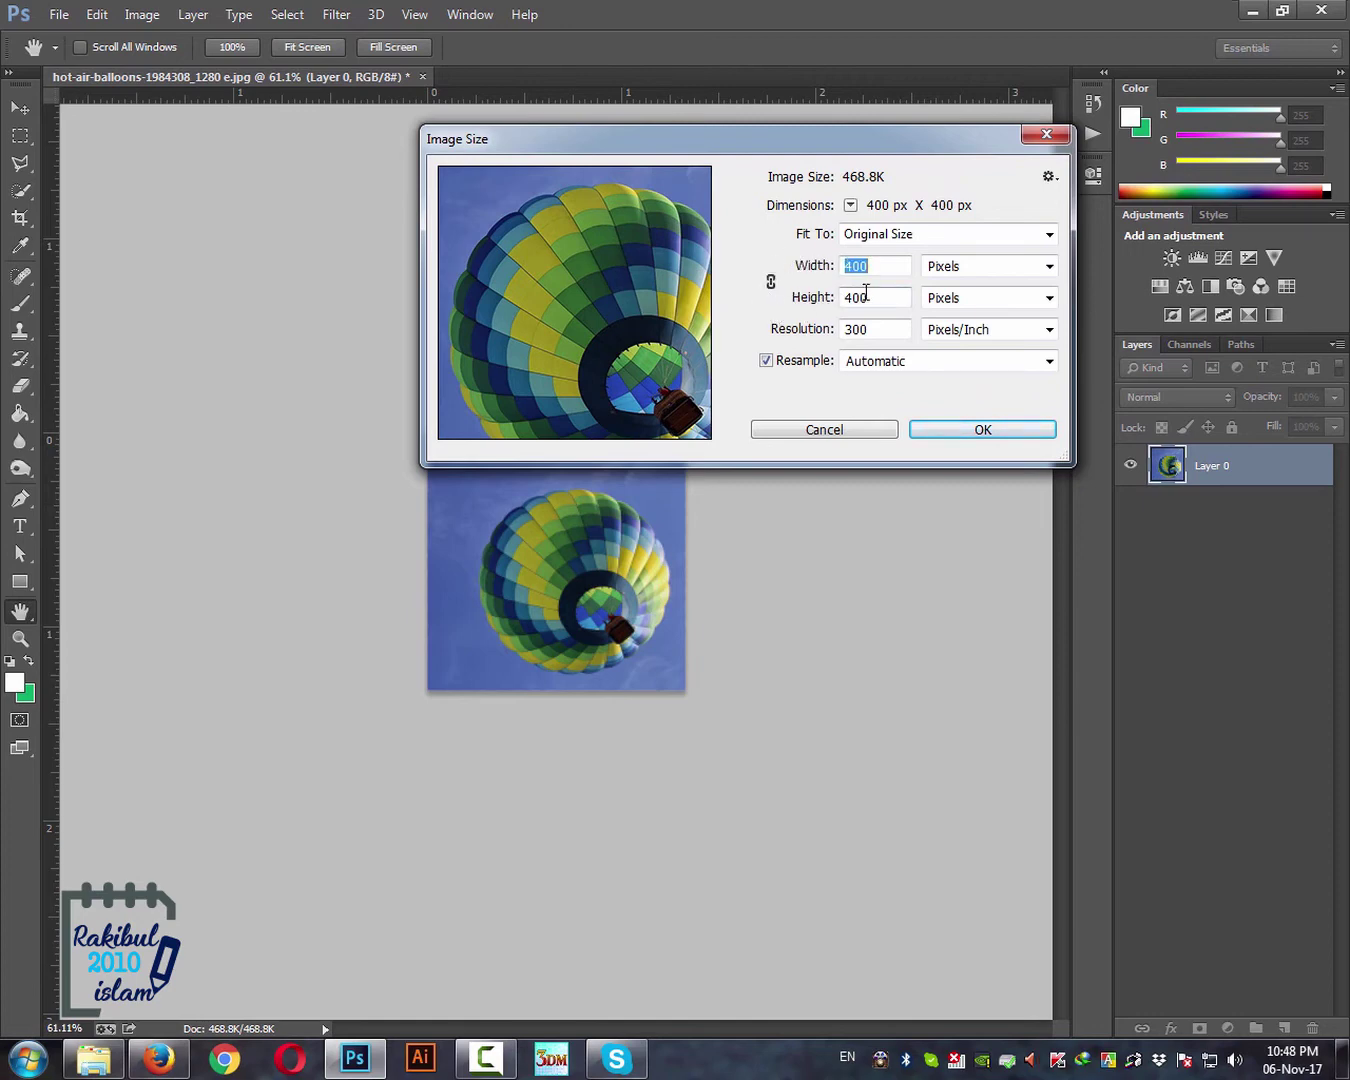
type("300")
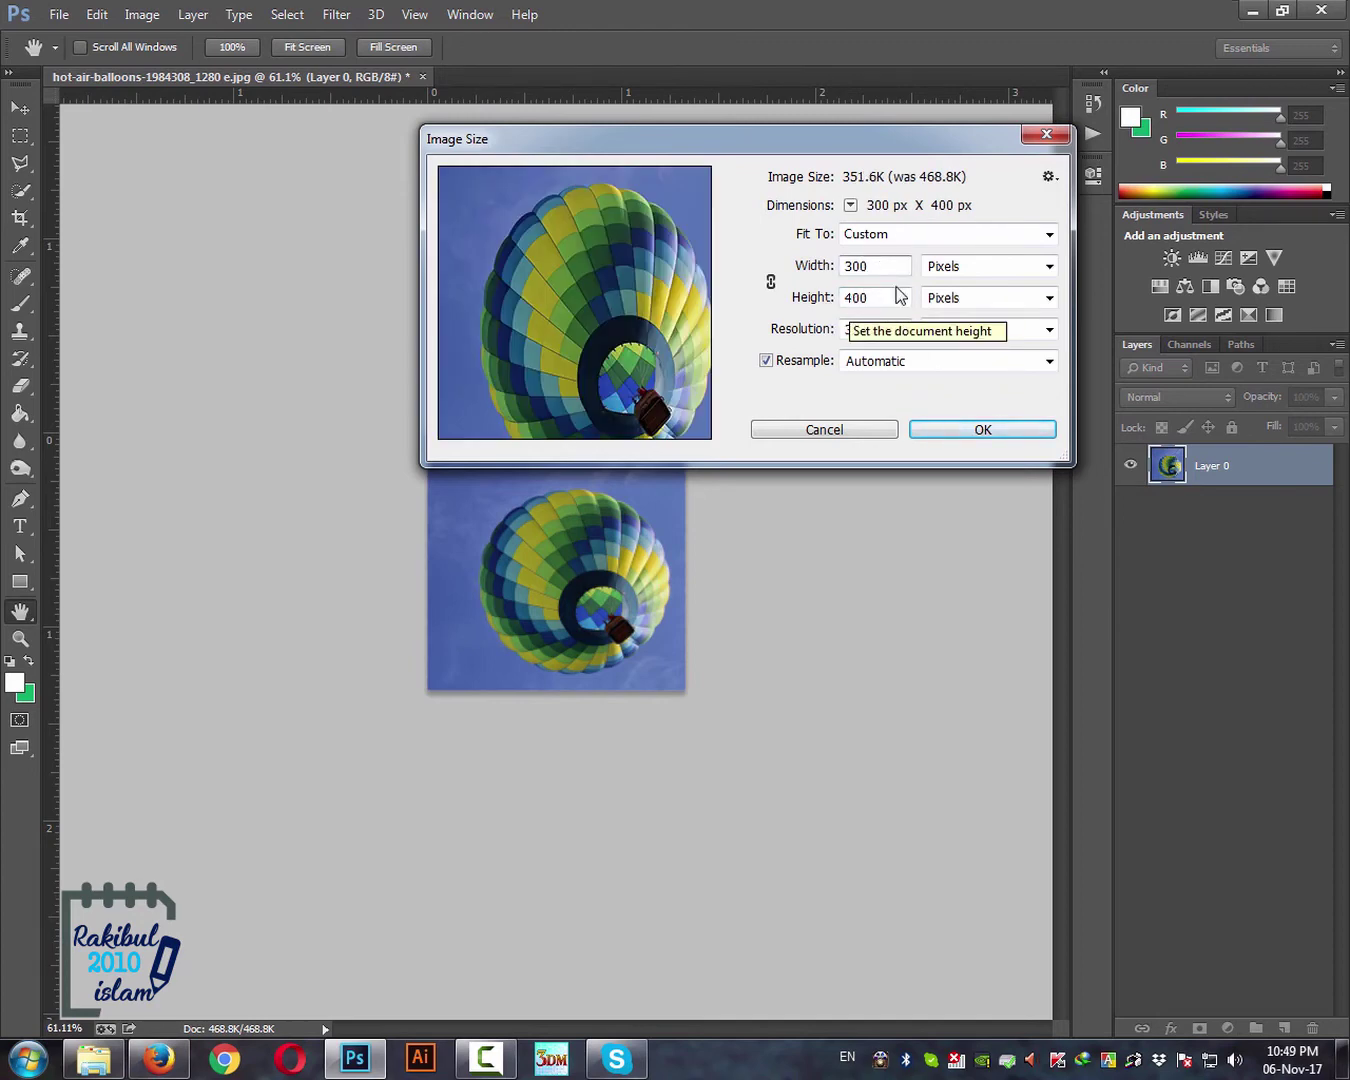
left_click(771, 282)
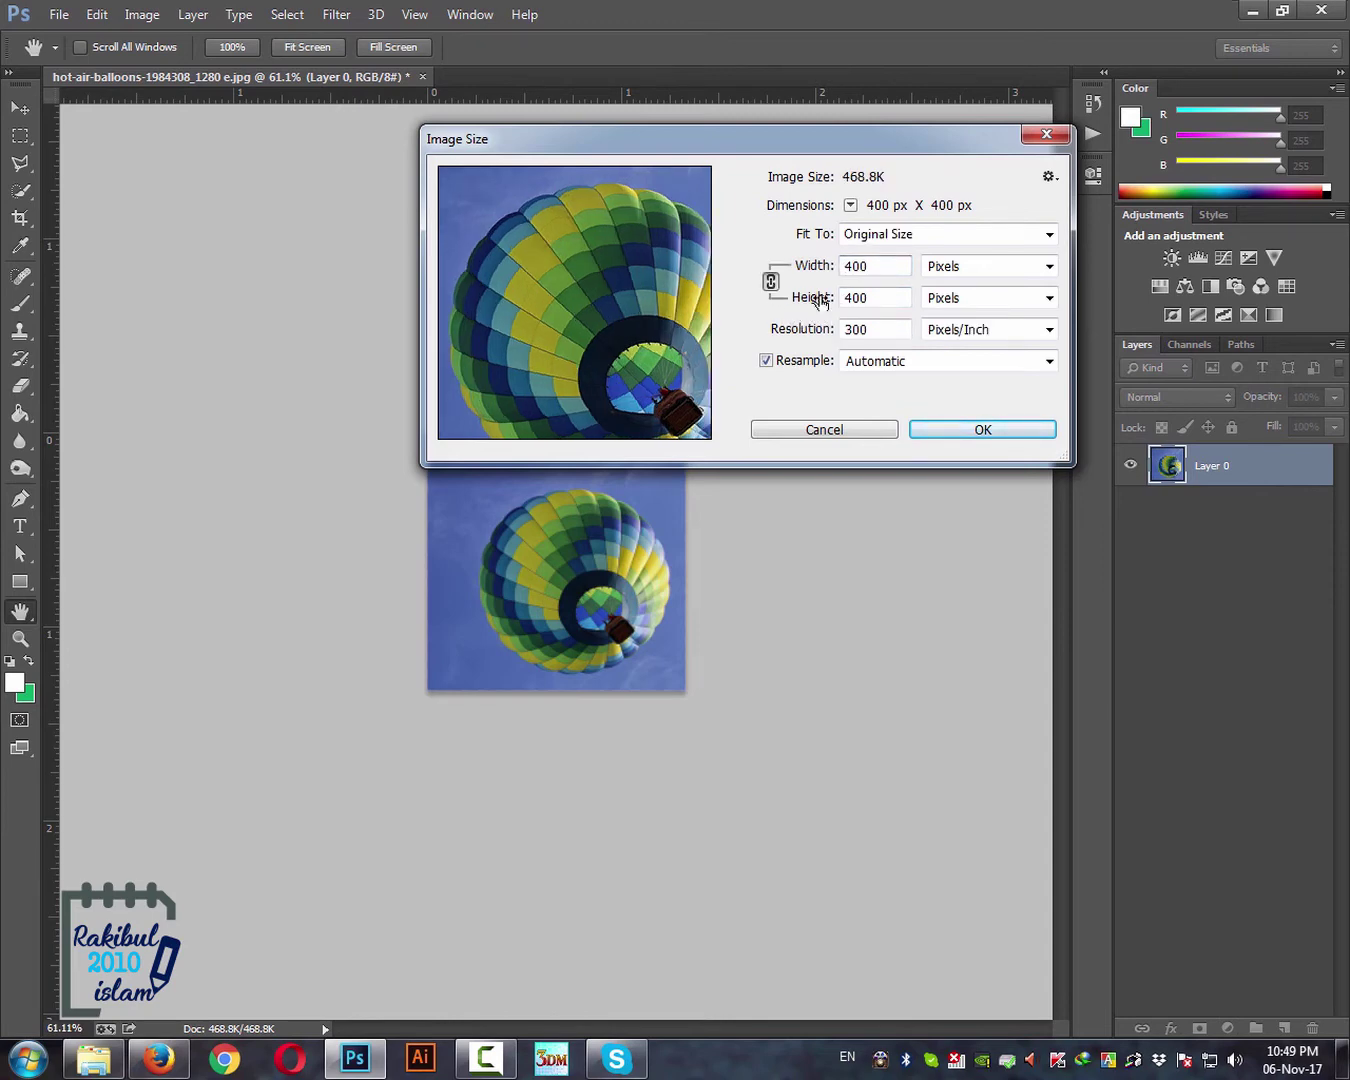
left_click_drag(883, 268, 825, 275)
type("200")
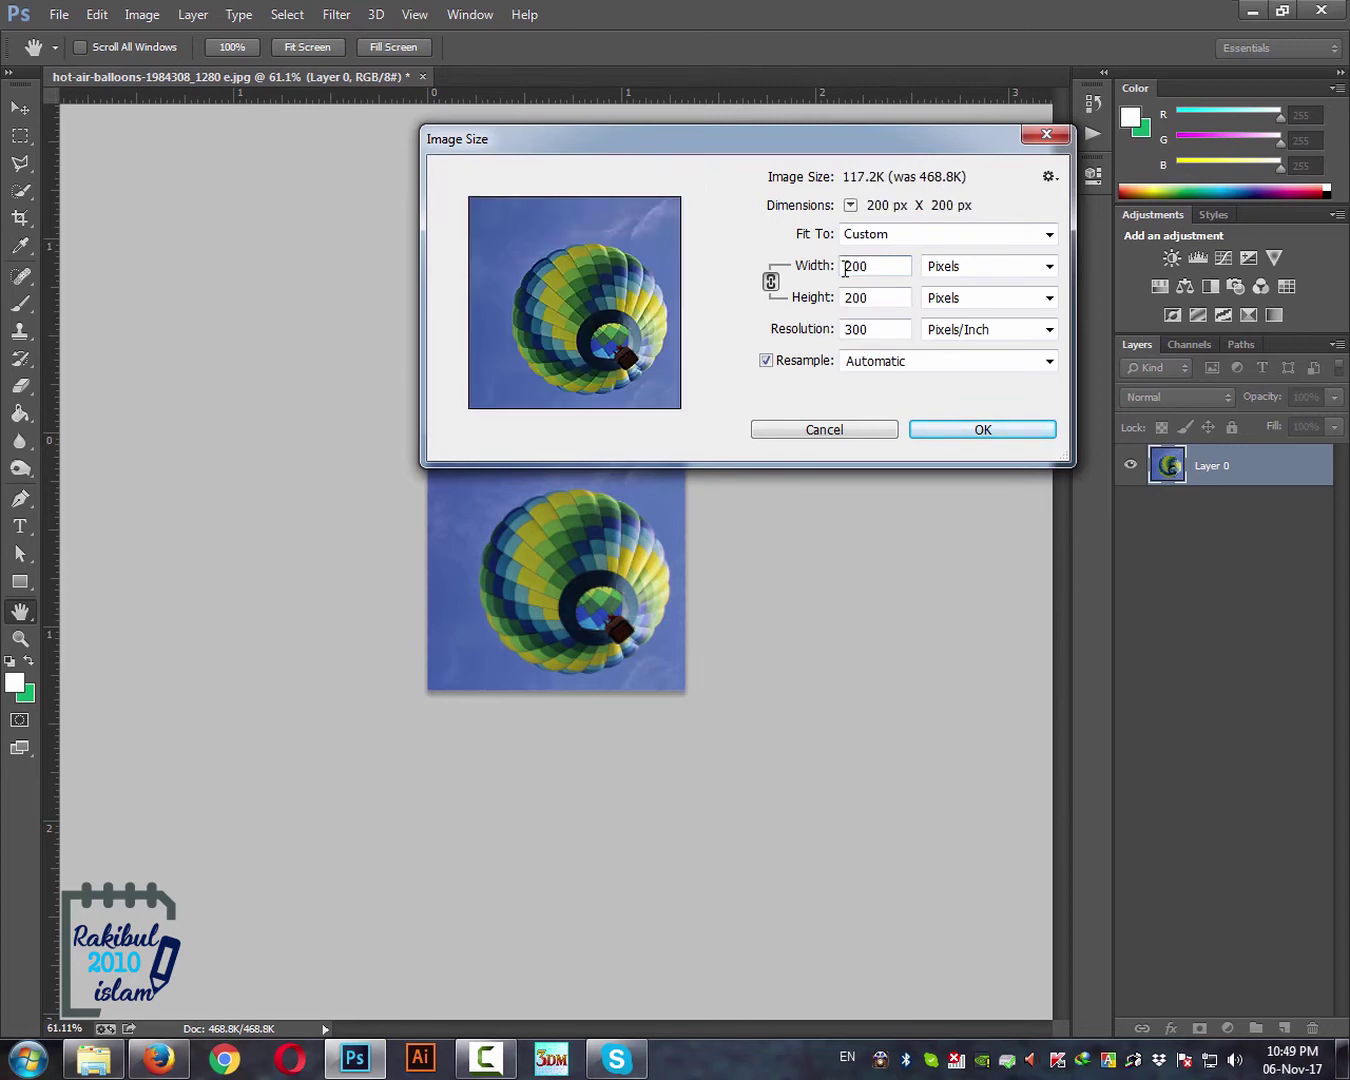
left_click(940, 427)
Crop outward to add transparent space above and right of the 200 px balloon.
key("v")
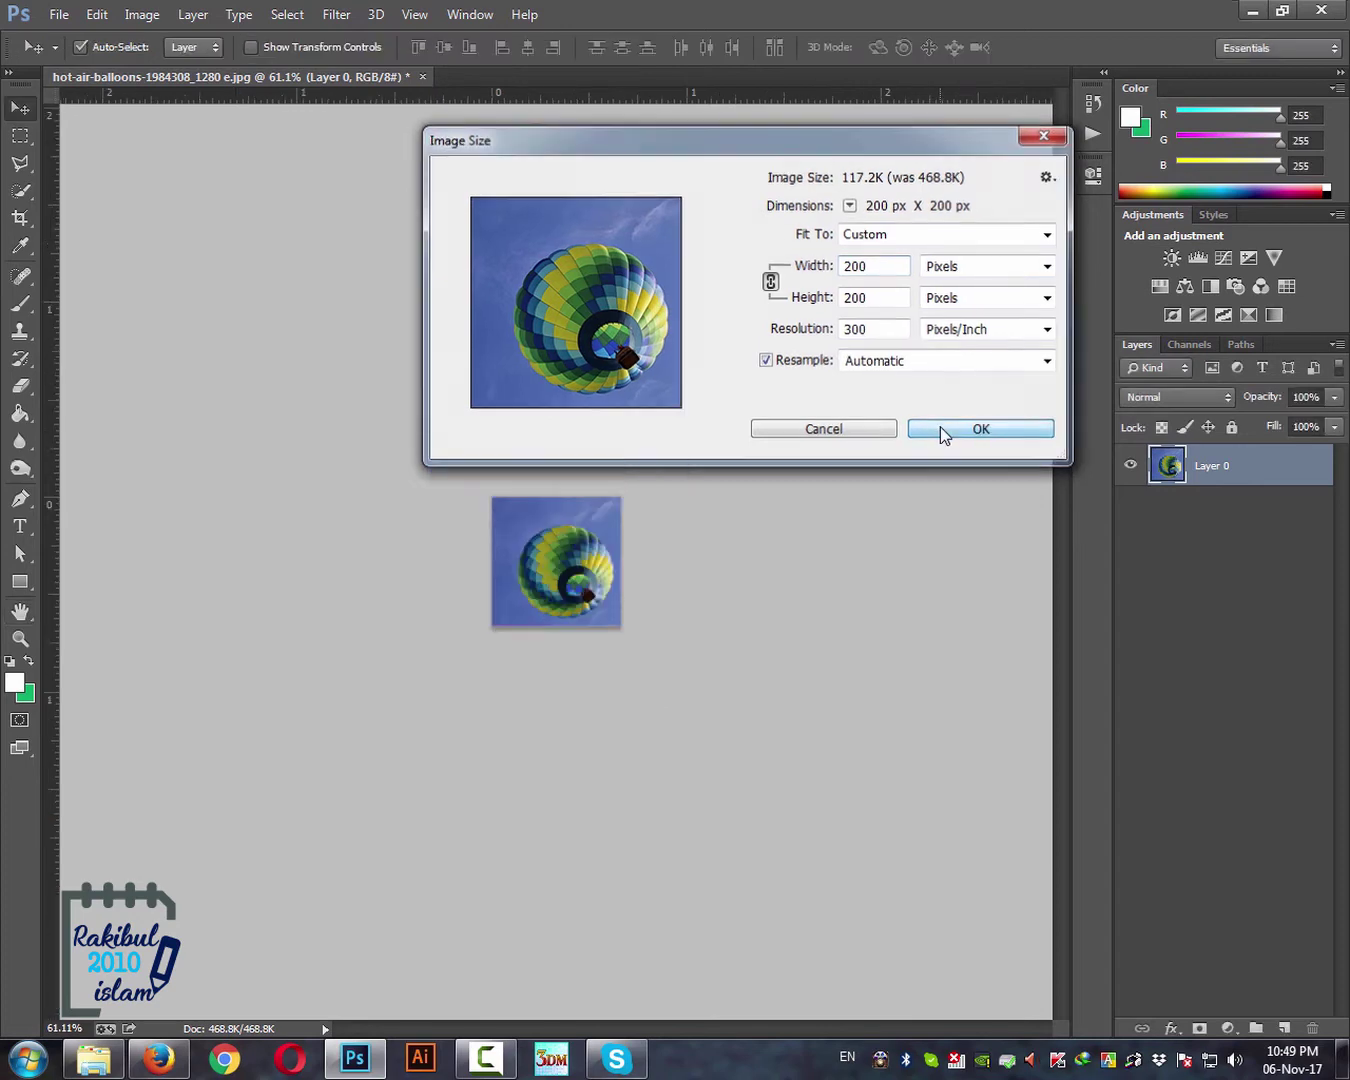
scroll(528, 538, "up", 5)
scroll(529, 538, "up", 2)
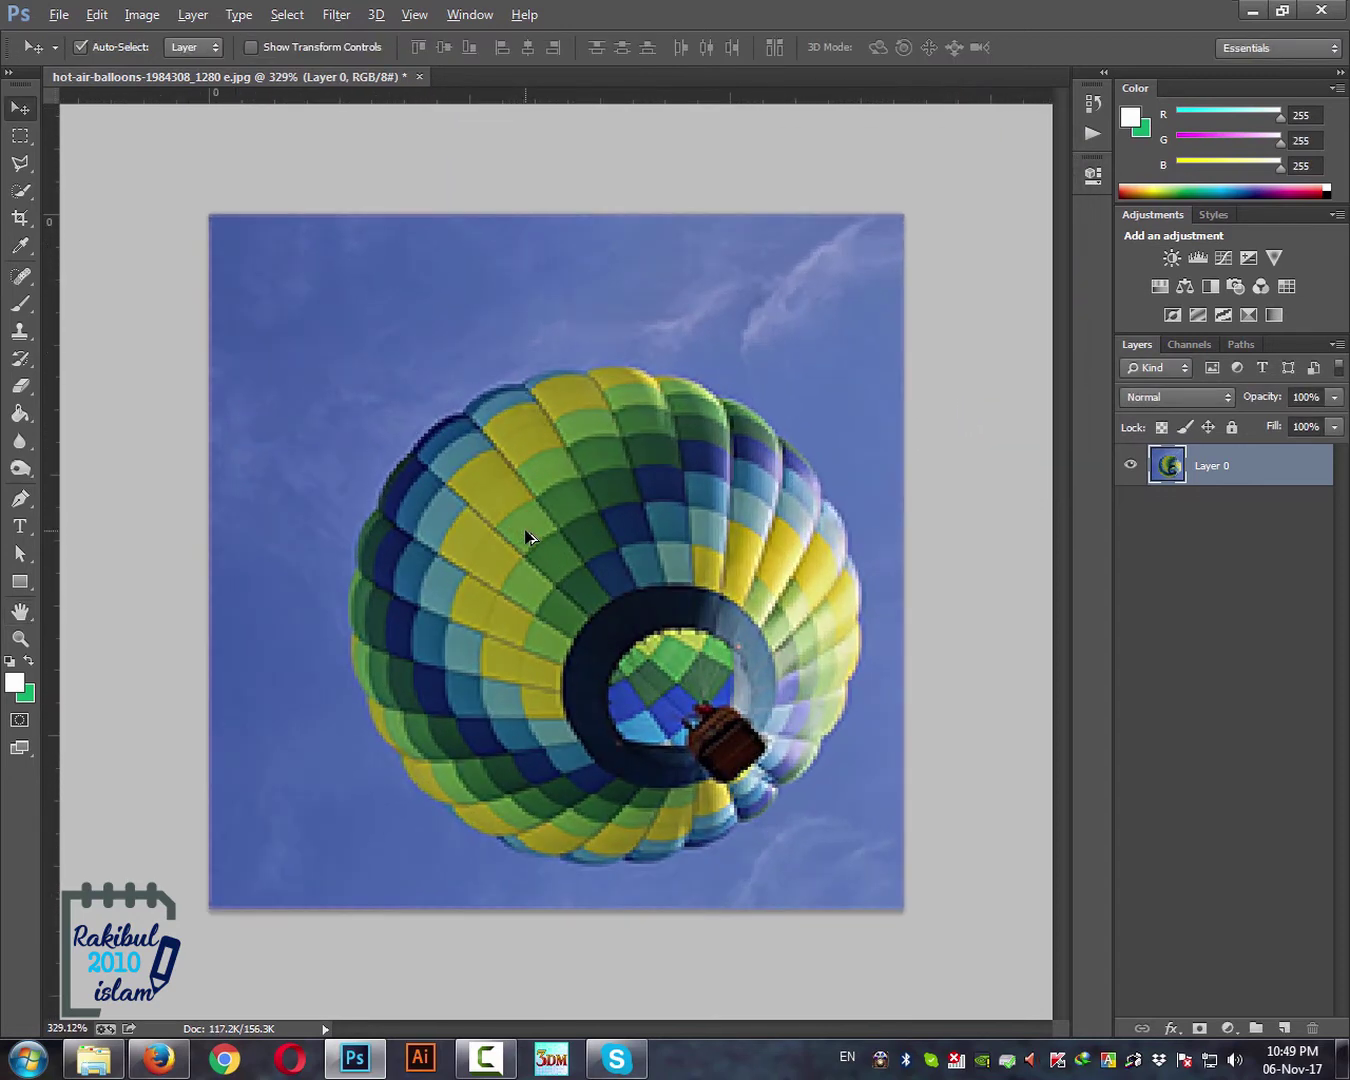
scroll(528, 538, "down", 5)
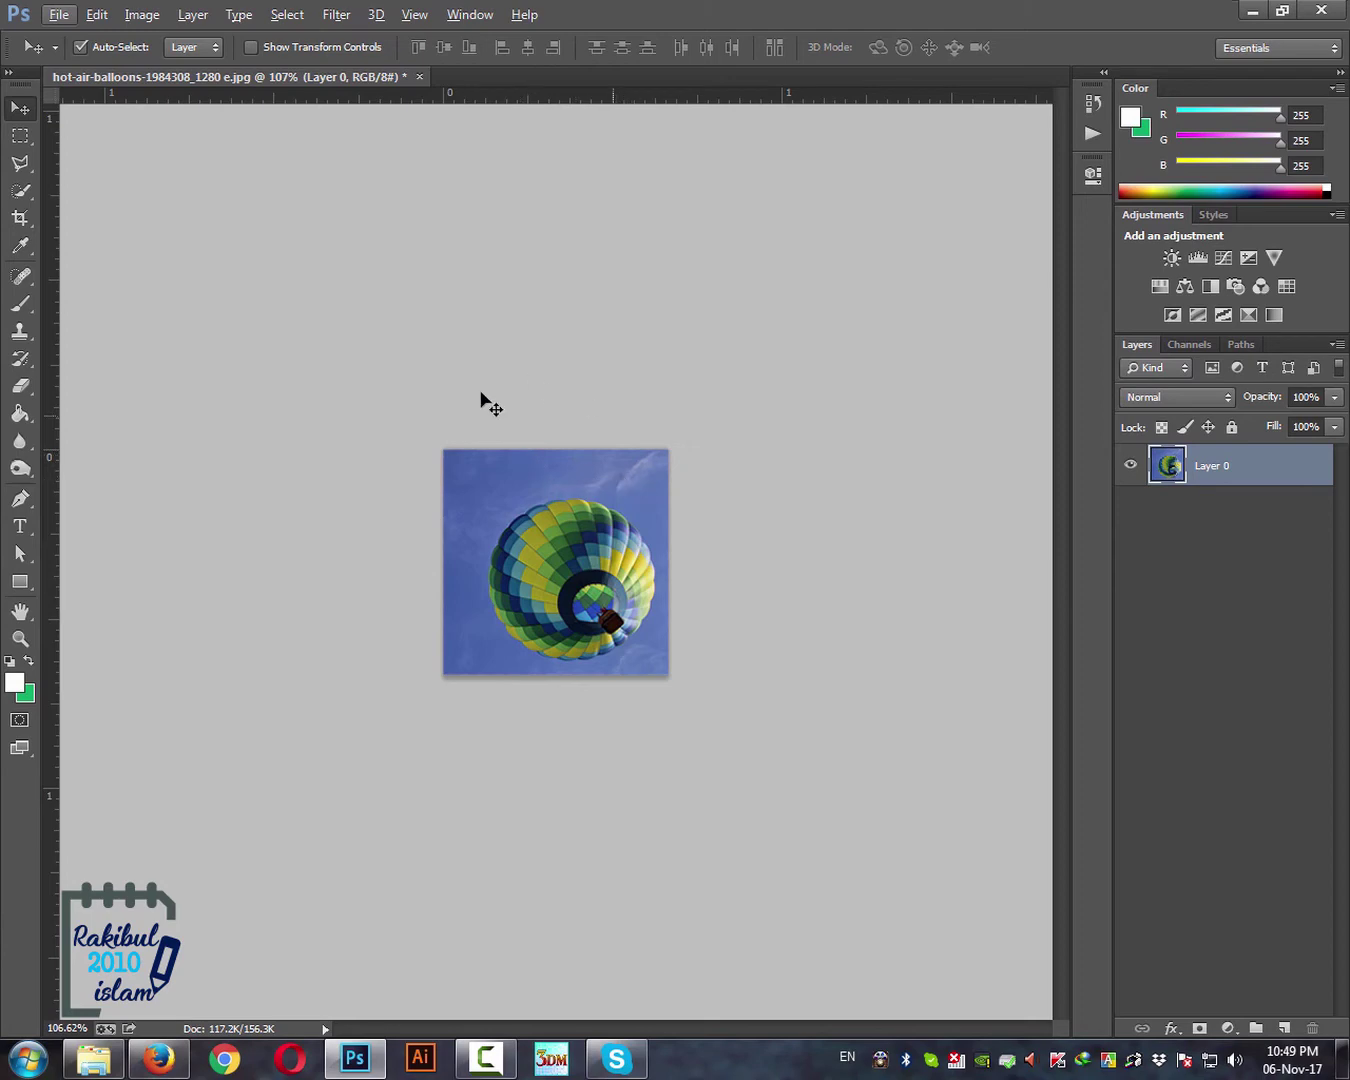
left_click(20, 219)
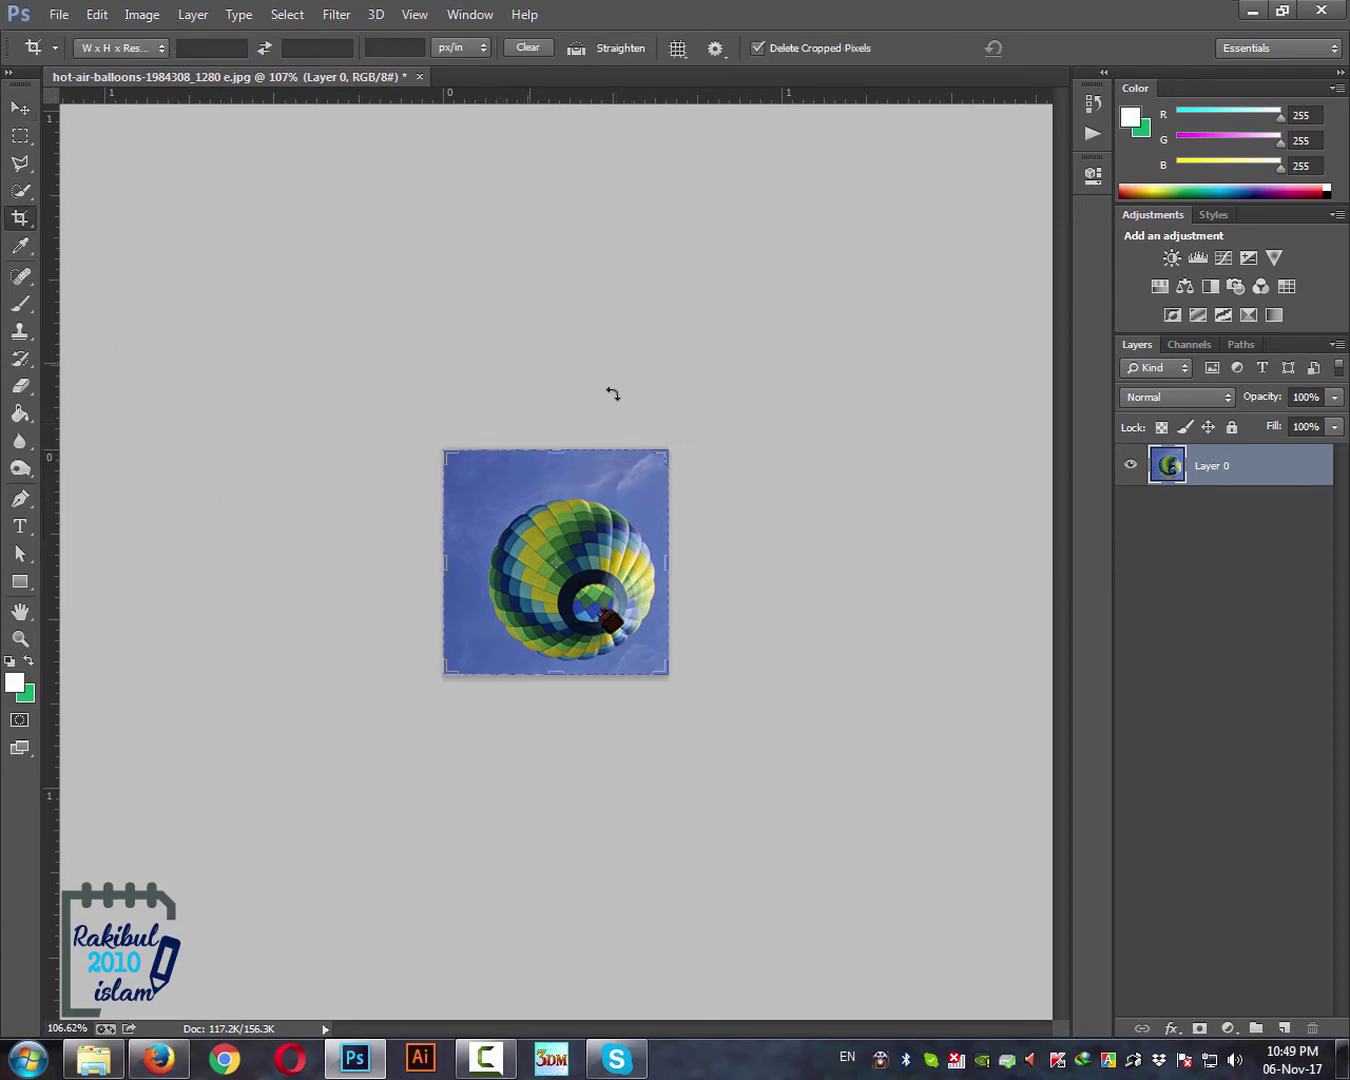
left_click_drag(557, 451, 560, 216)
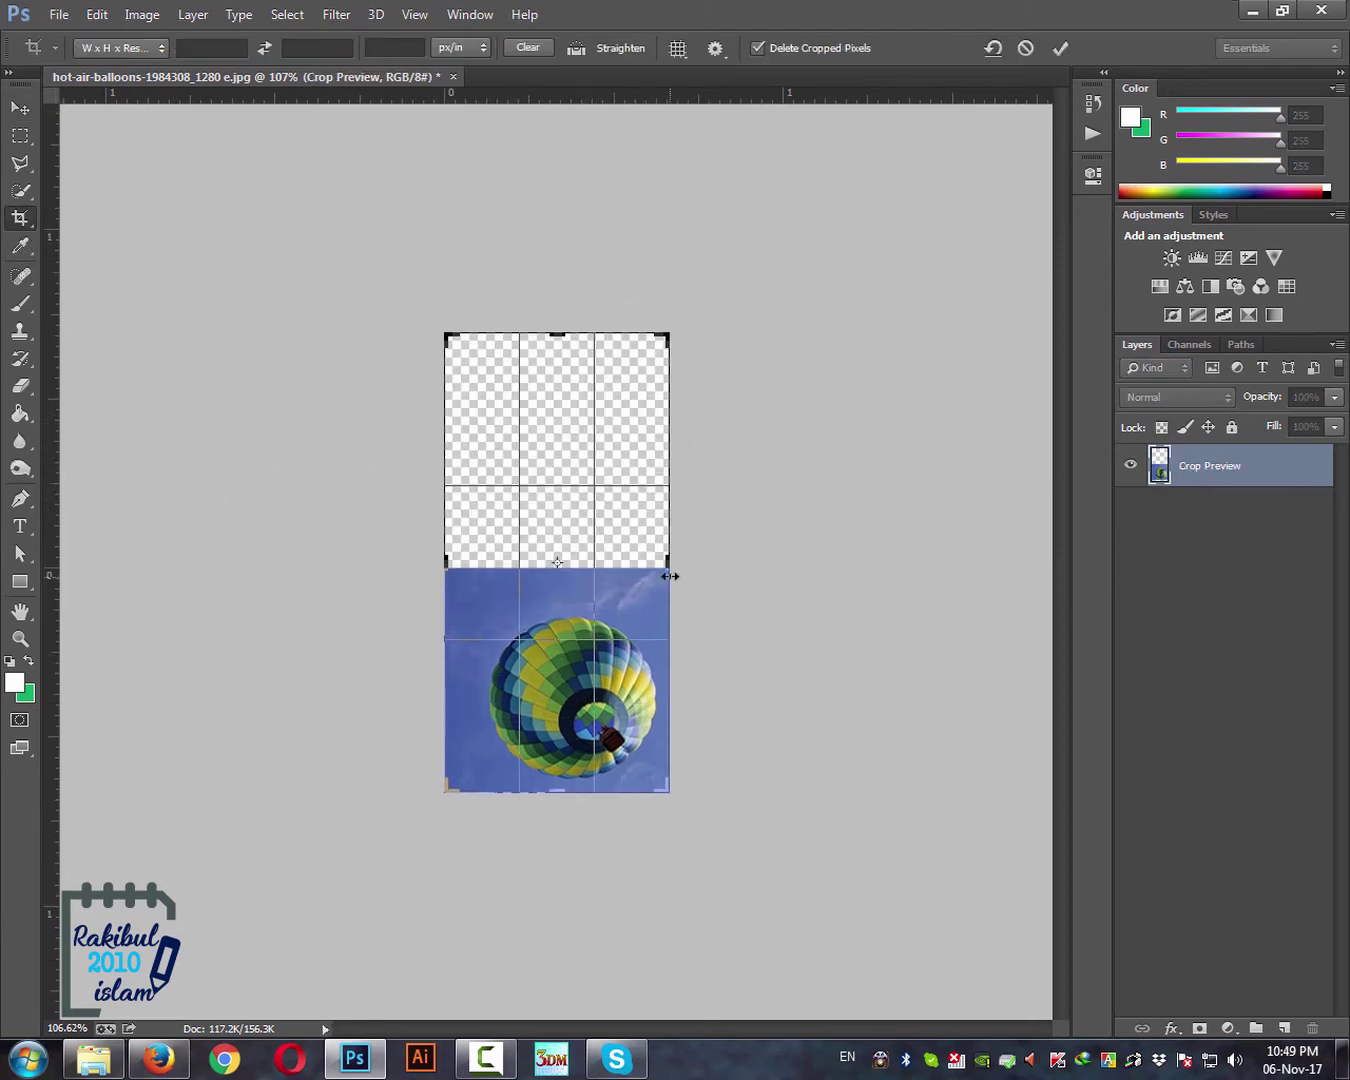
left_click_drag(670, 564, 808, 561)
key("Return")
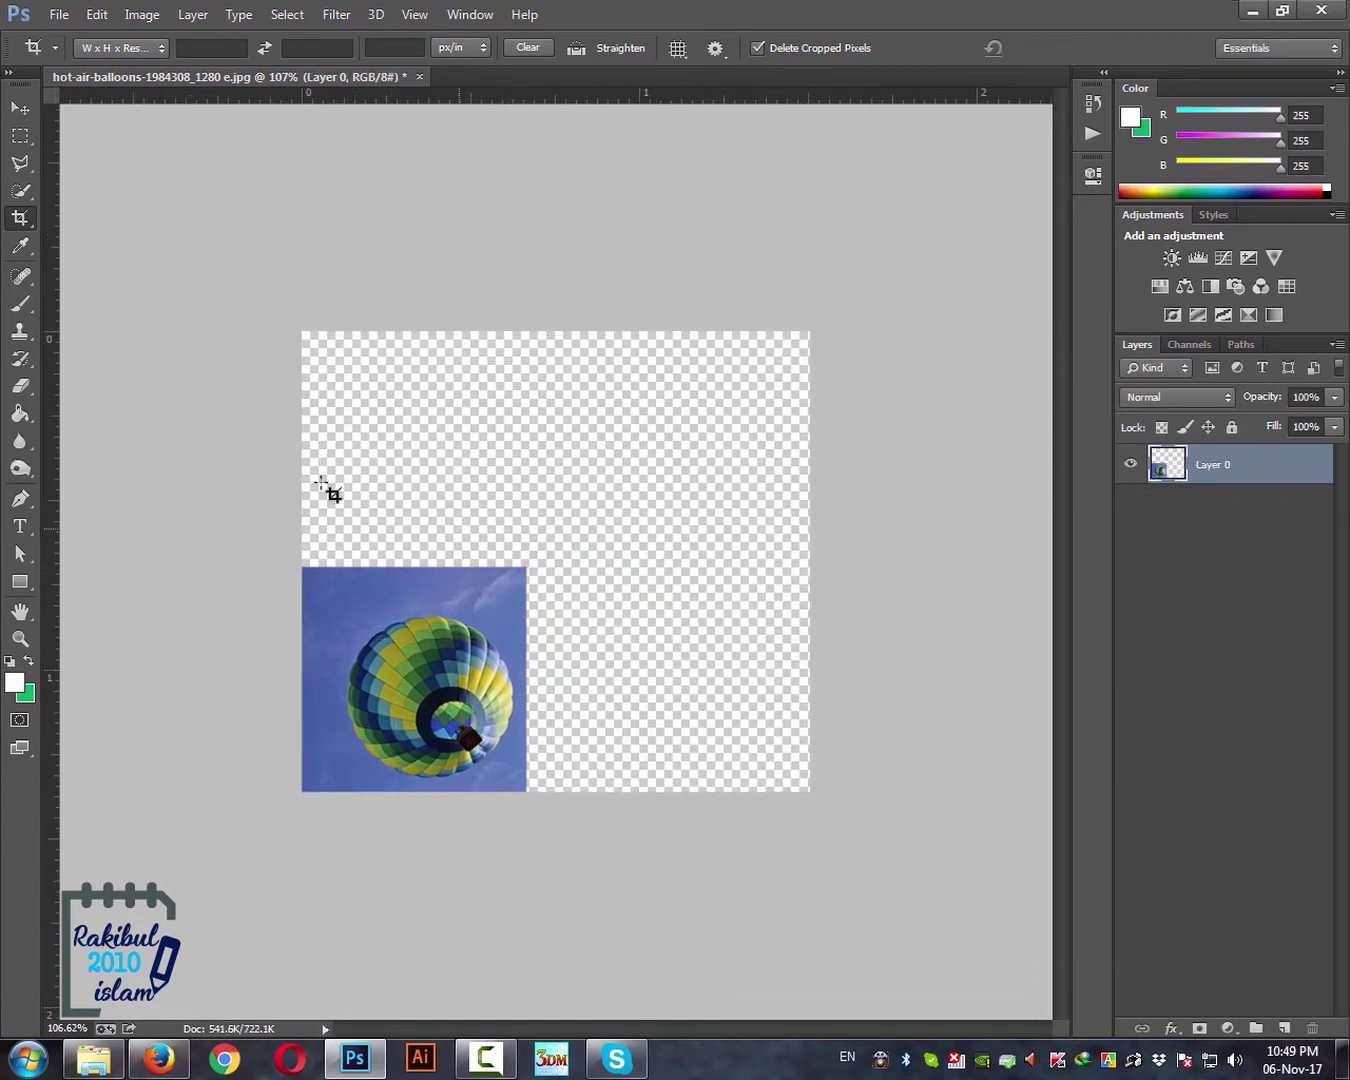
key("v")
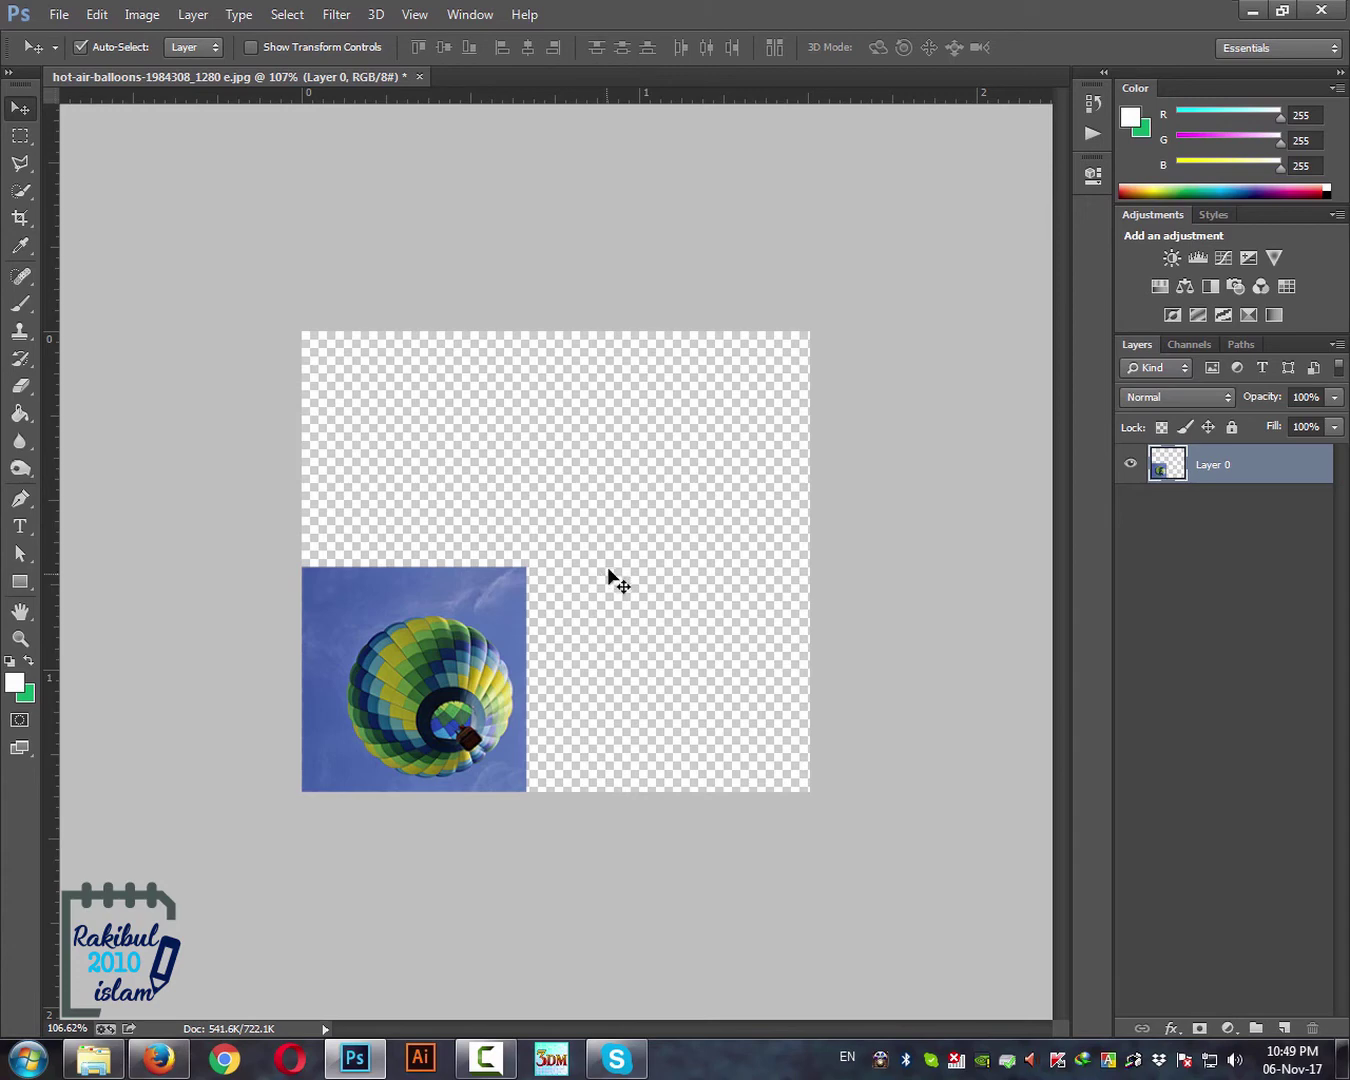
Free-transform the balloon into the canvas's top-left corner and scale it down to 70%.
key("ctrl+t")
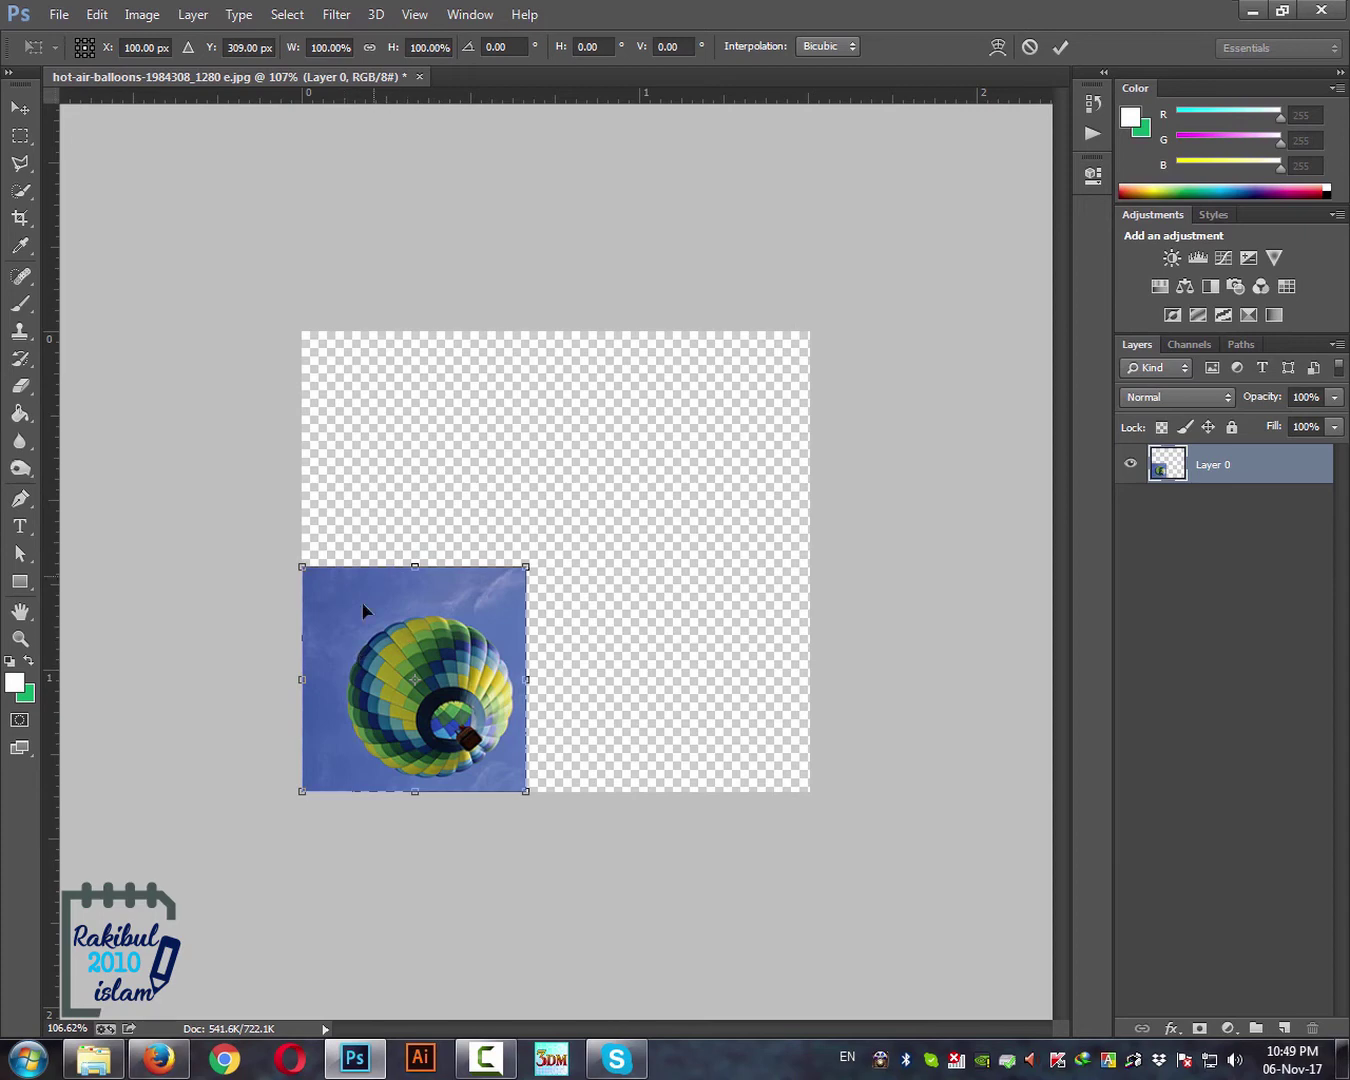
left_click_drag(471, 668, 451, 436)
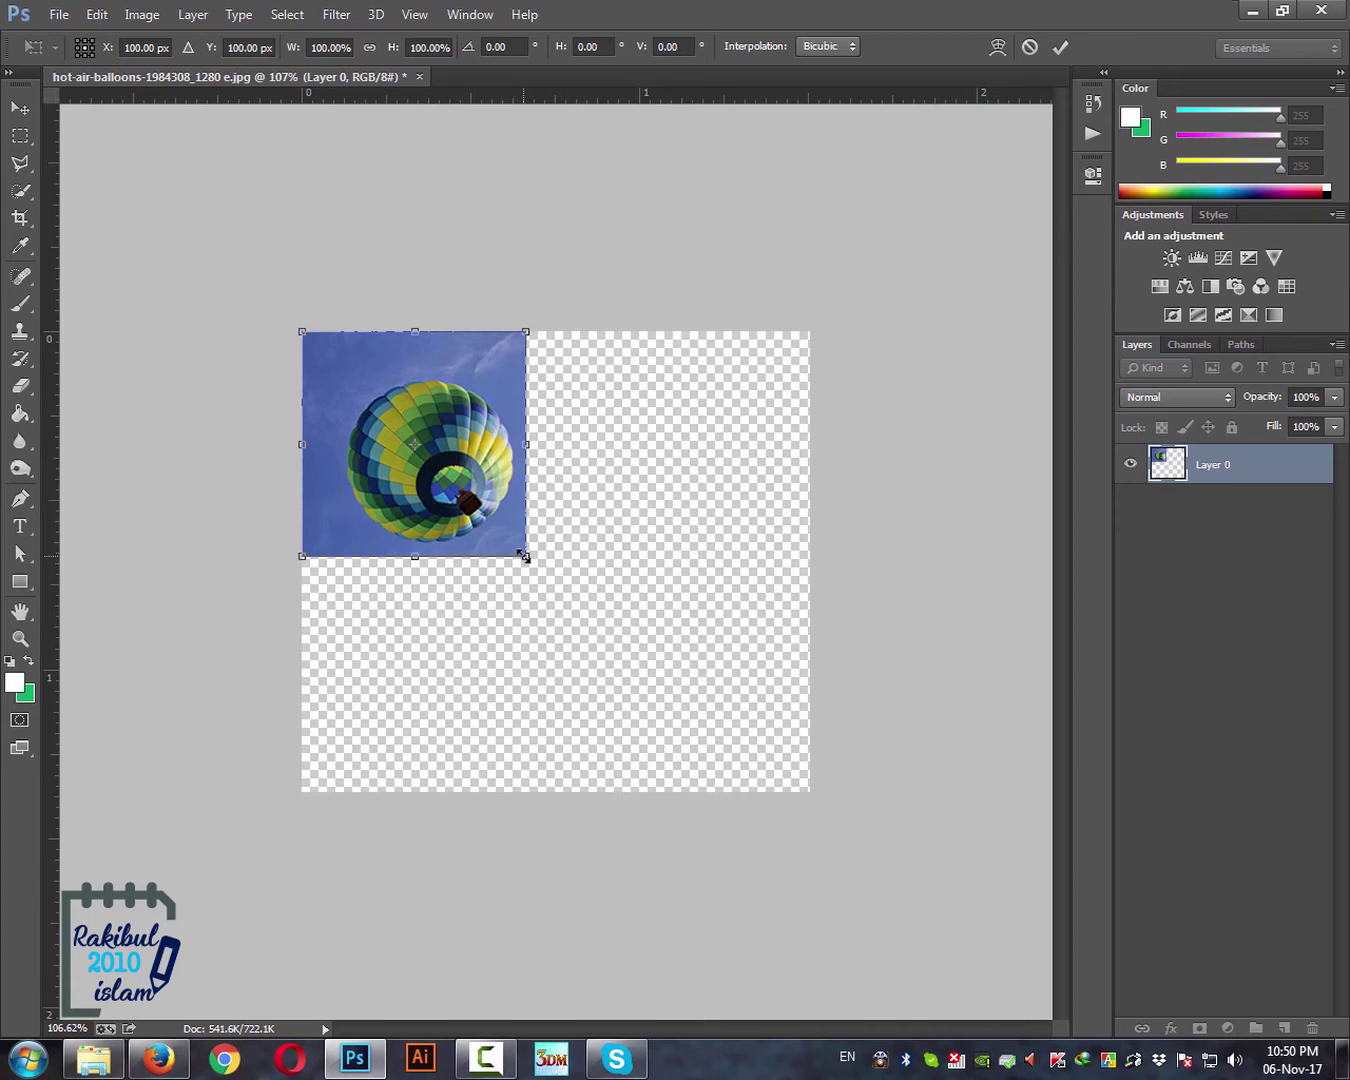
left_click_drag(523, 556, 465, 477)
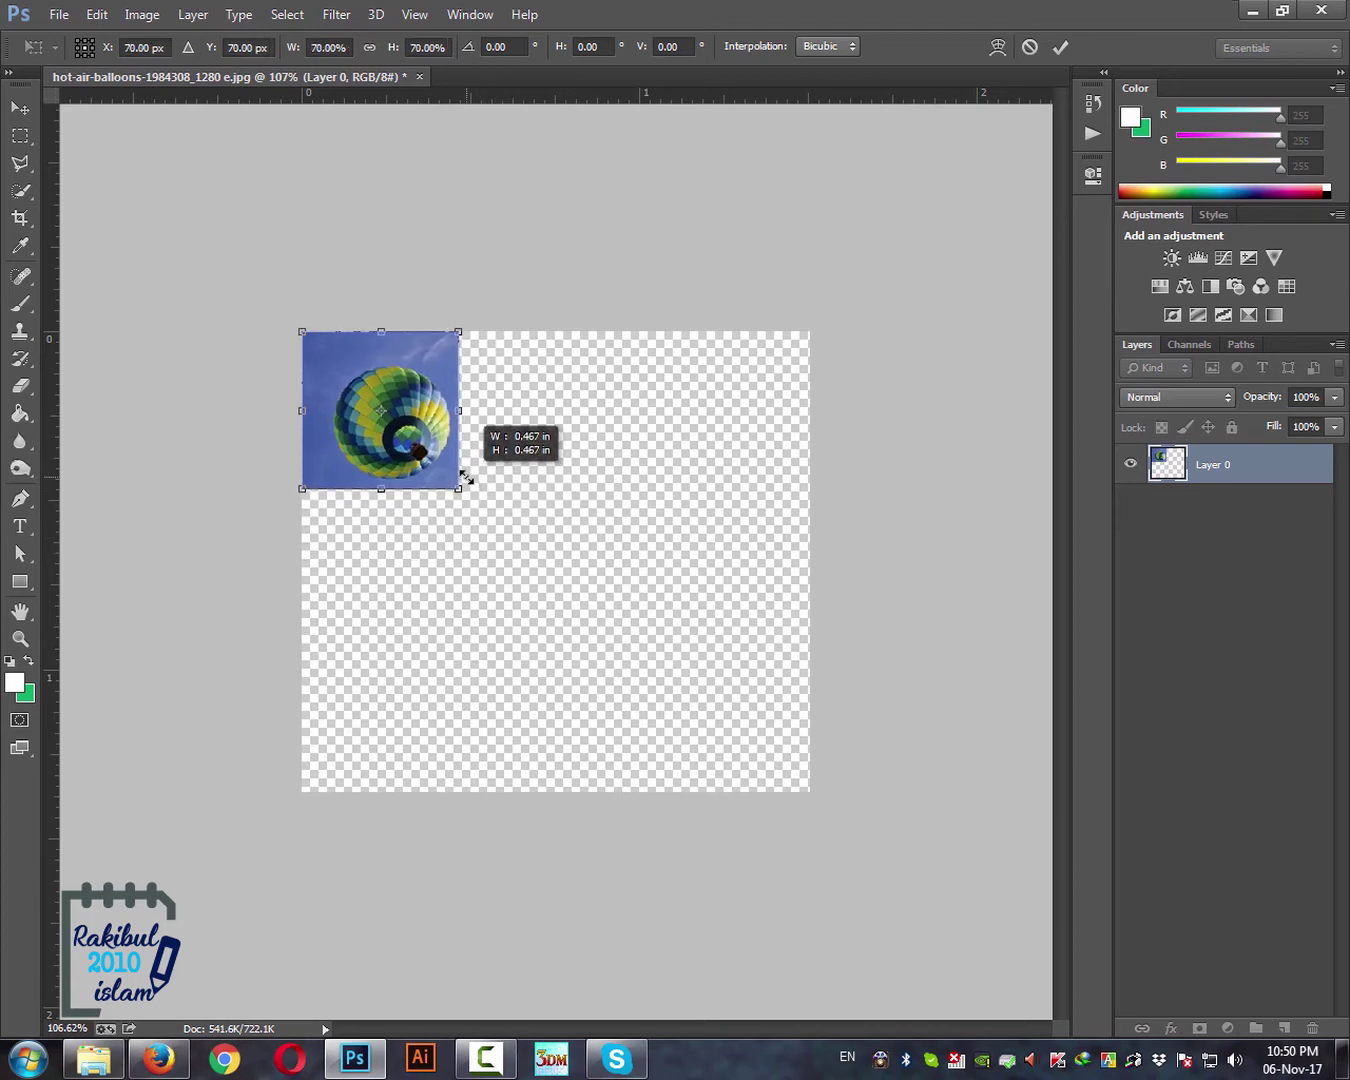
left_click_drag(466, 478, 467, 478)
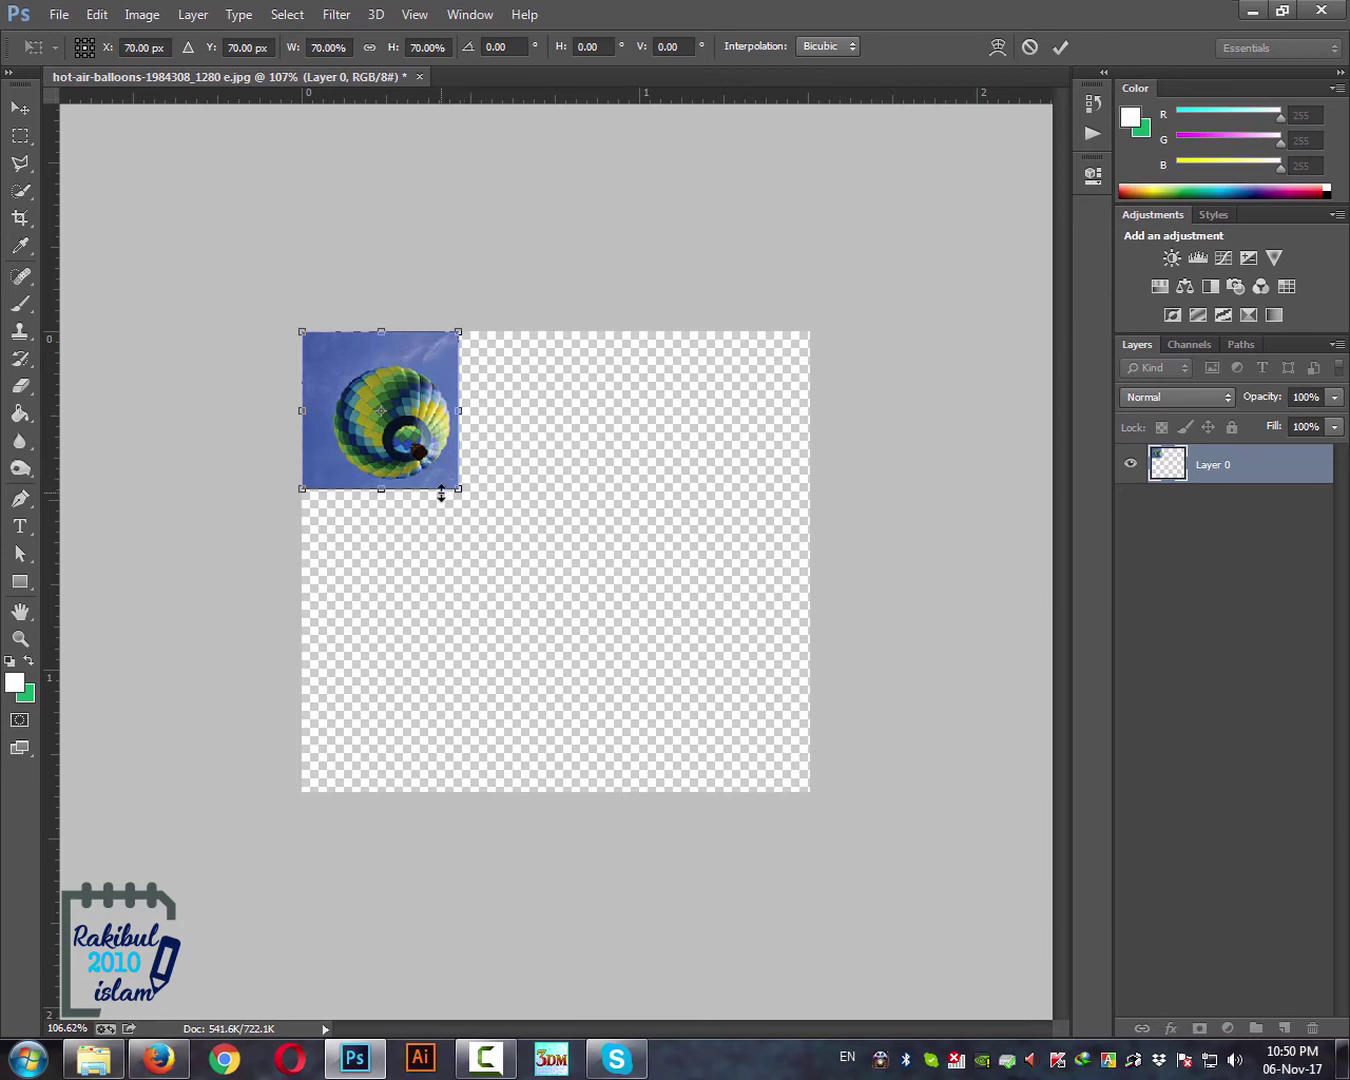
key("Return")
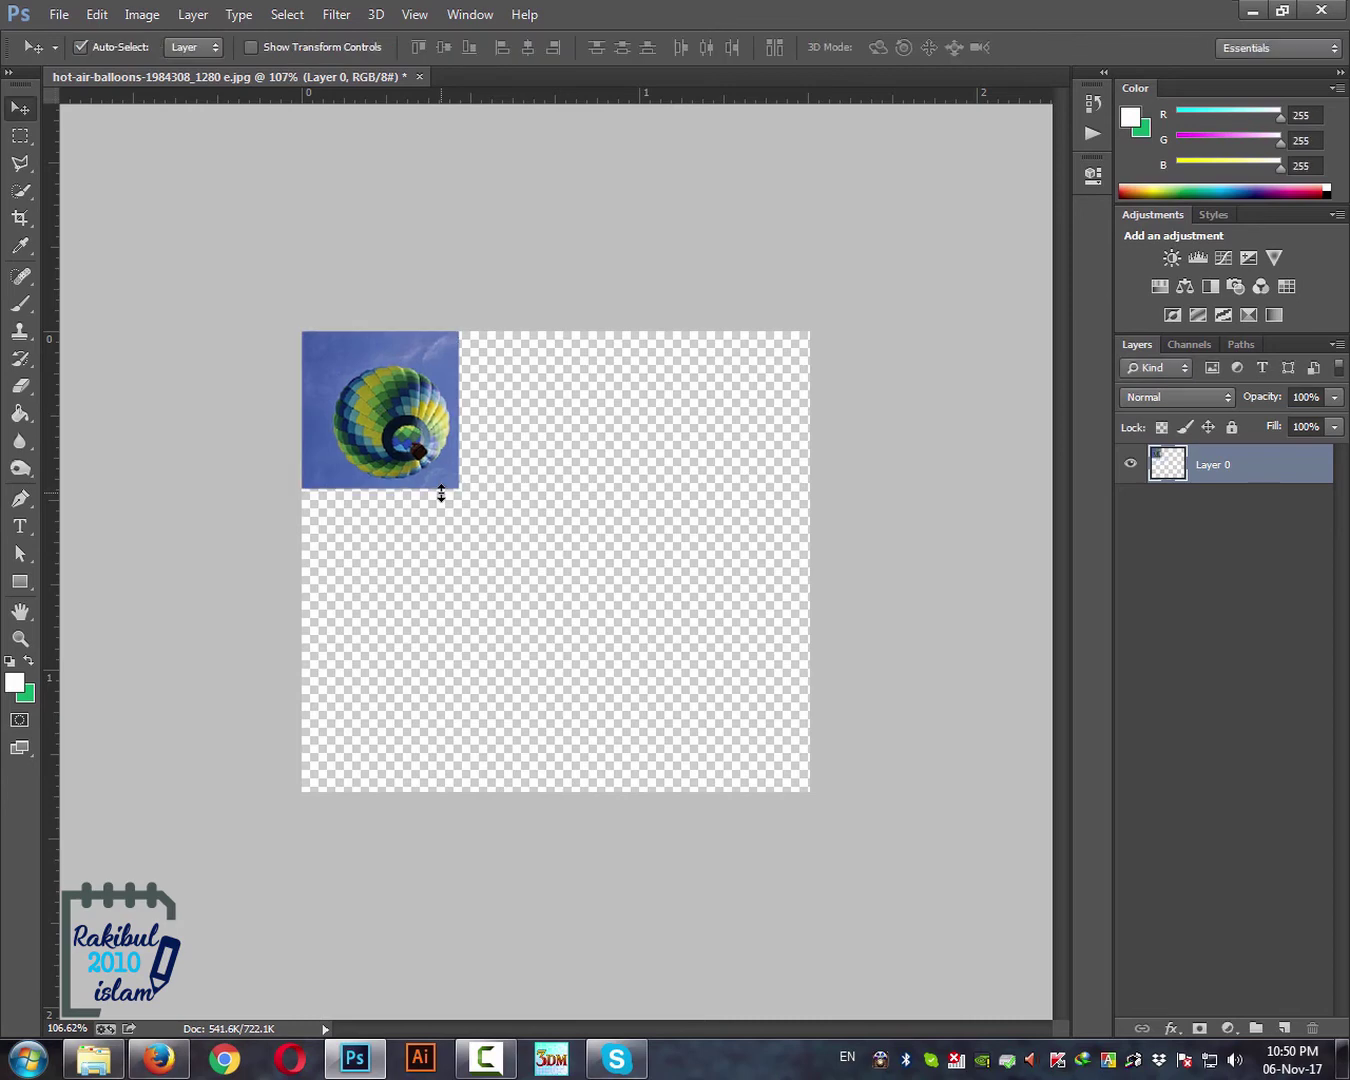
key("ctrl+t")
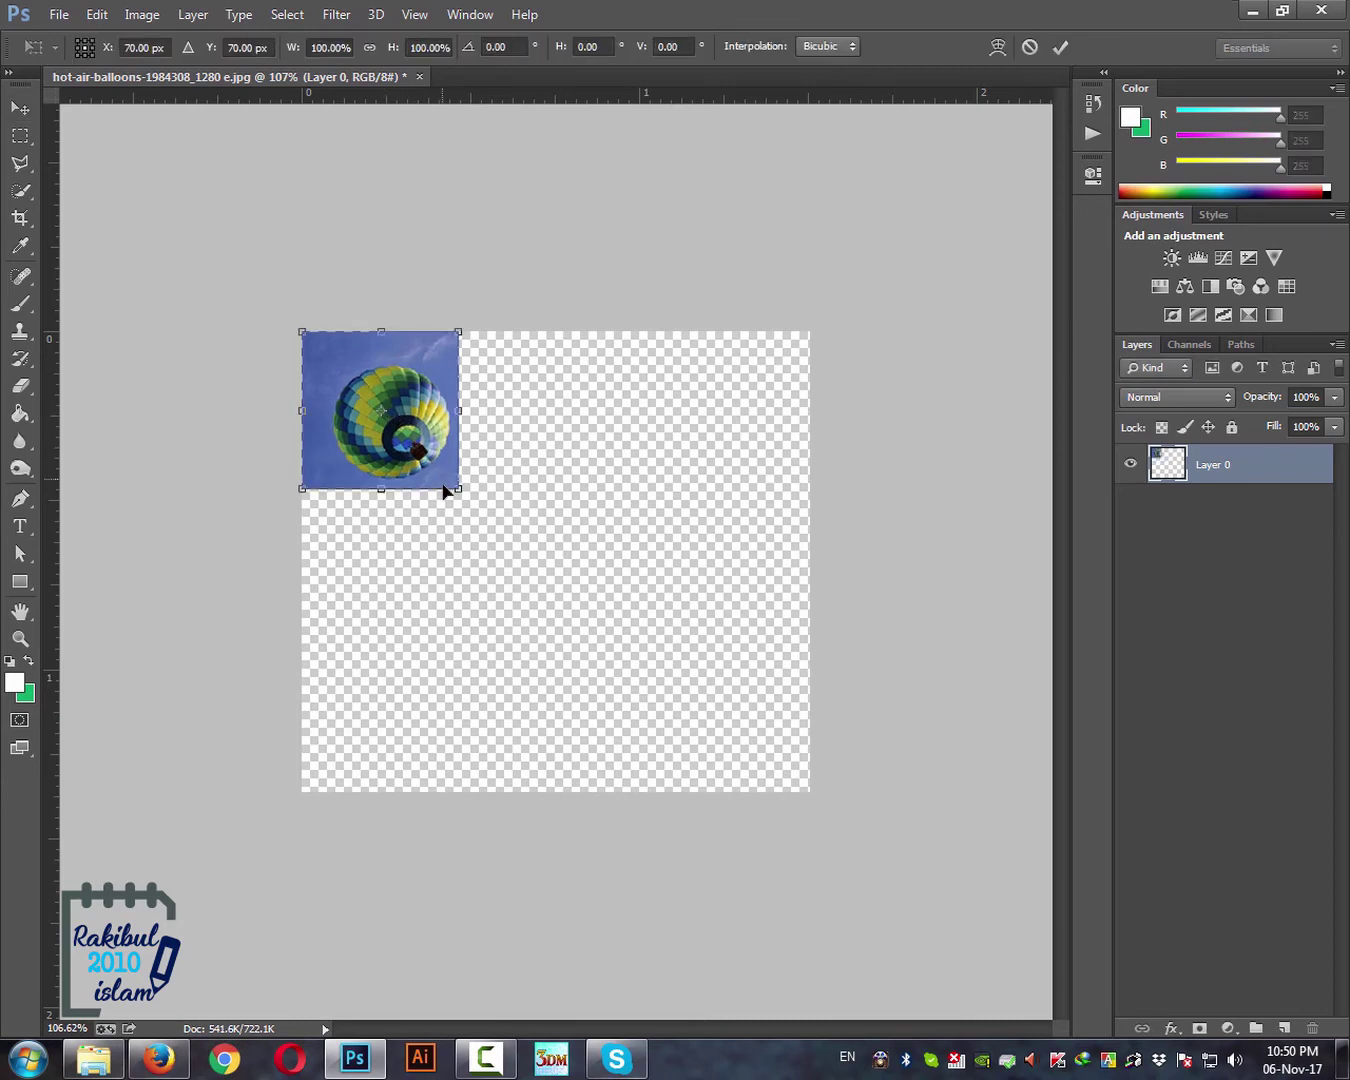
Shrink the balloon square further to 79.29%, undo a trial -90° rotation, and commit it upright.
left_click_drag(459, 488, 441, 431)
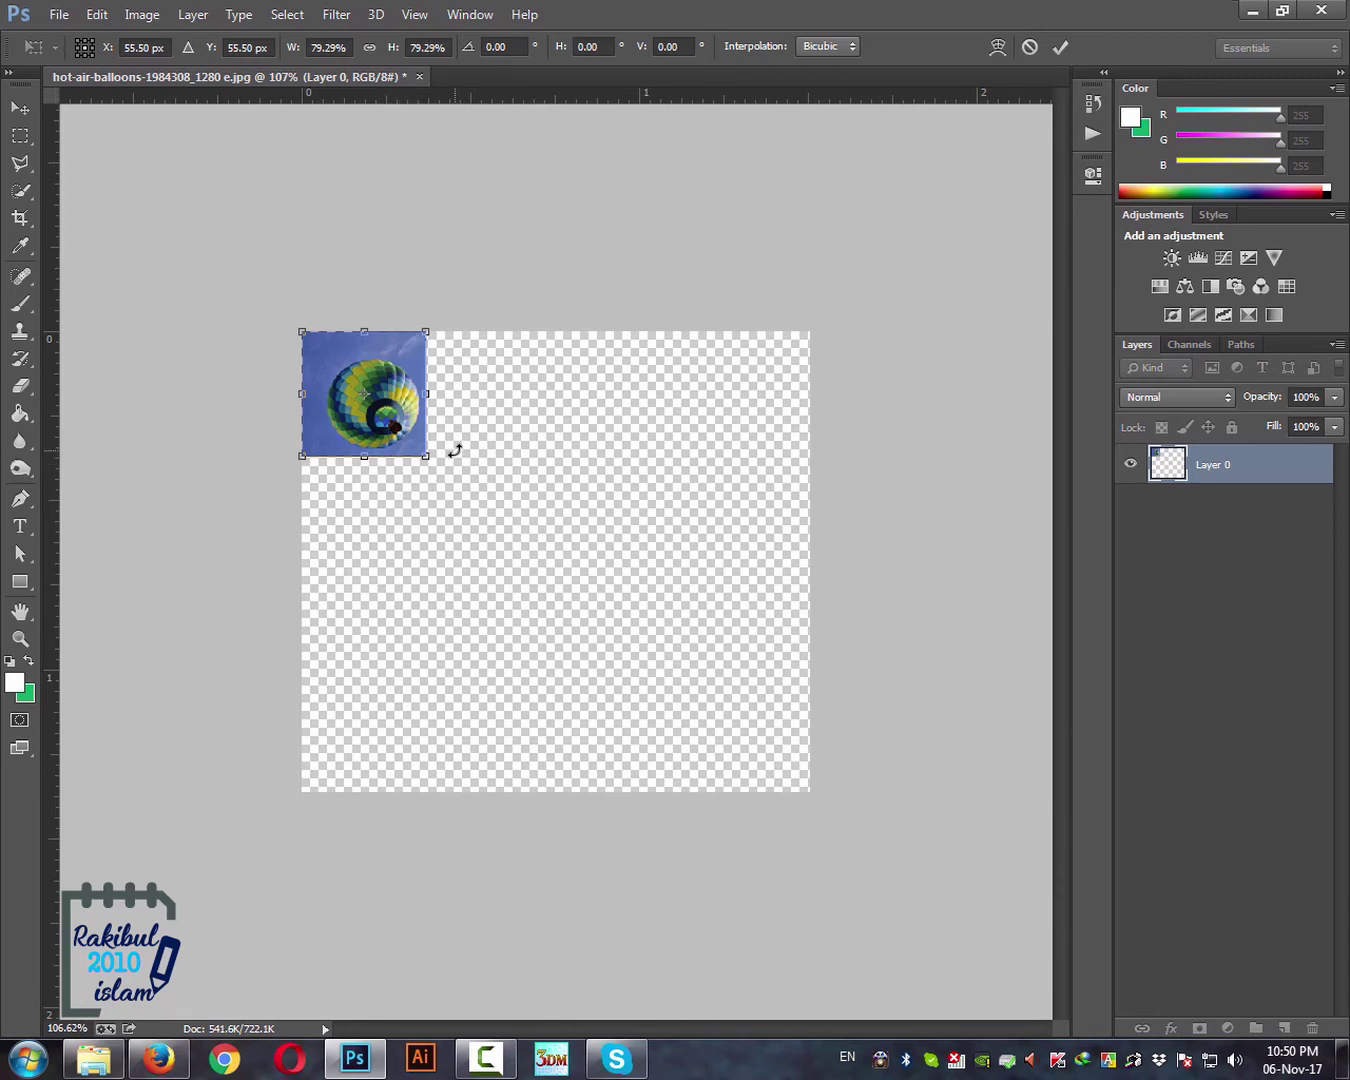
left_click_drag(441, 483, 447, 325)
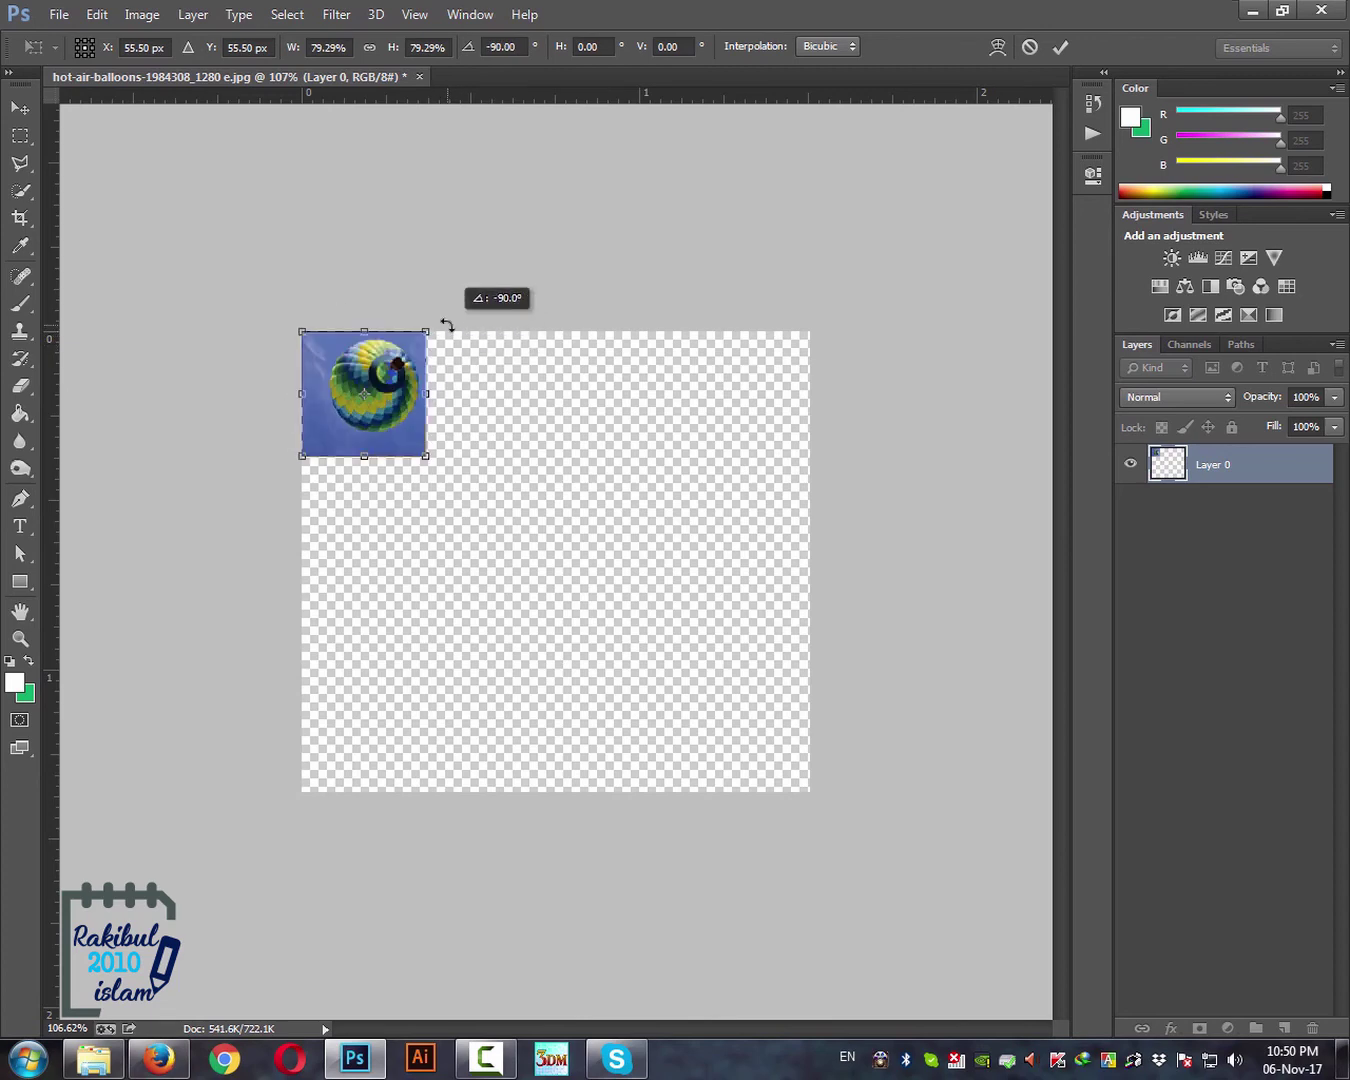
left_click_drag(447, 325, 446, 324)
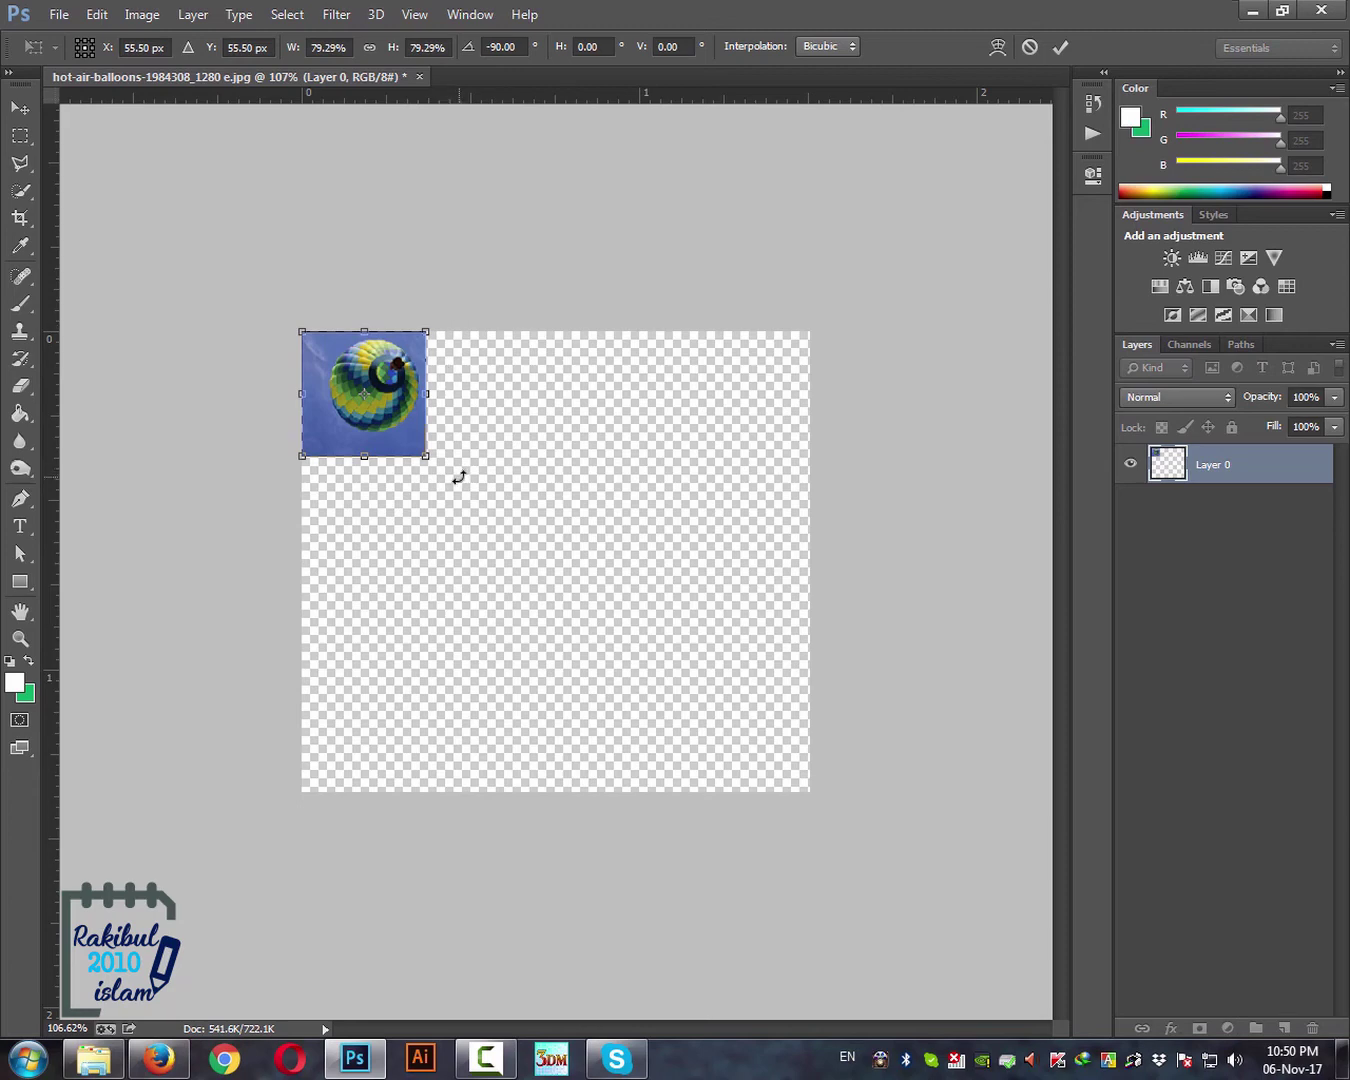
key("ctrl+z")
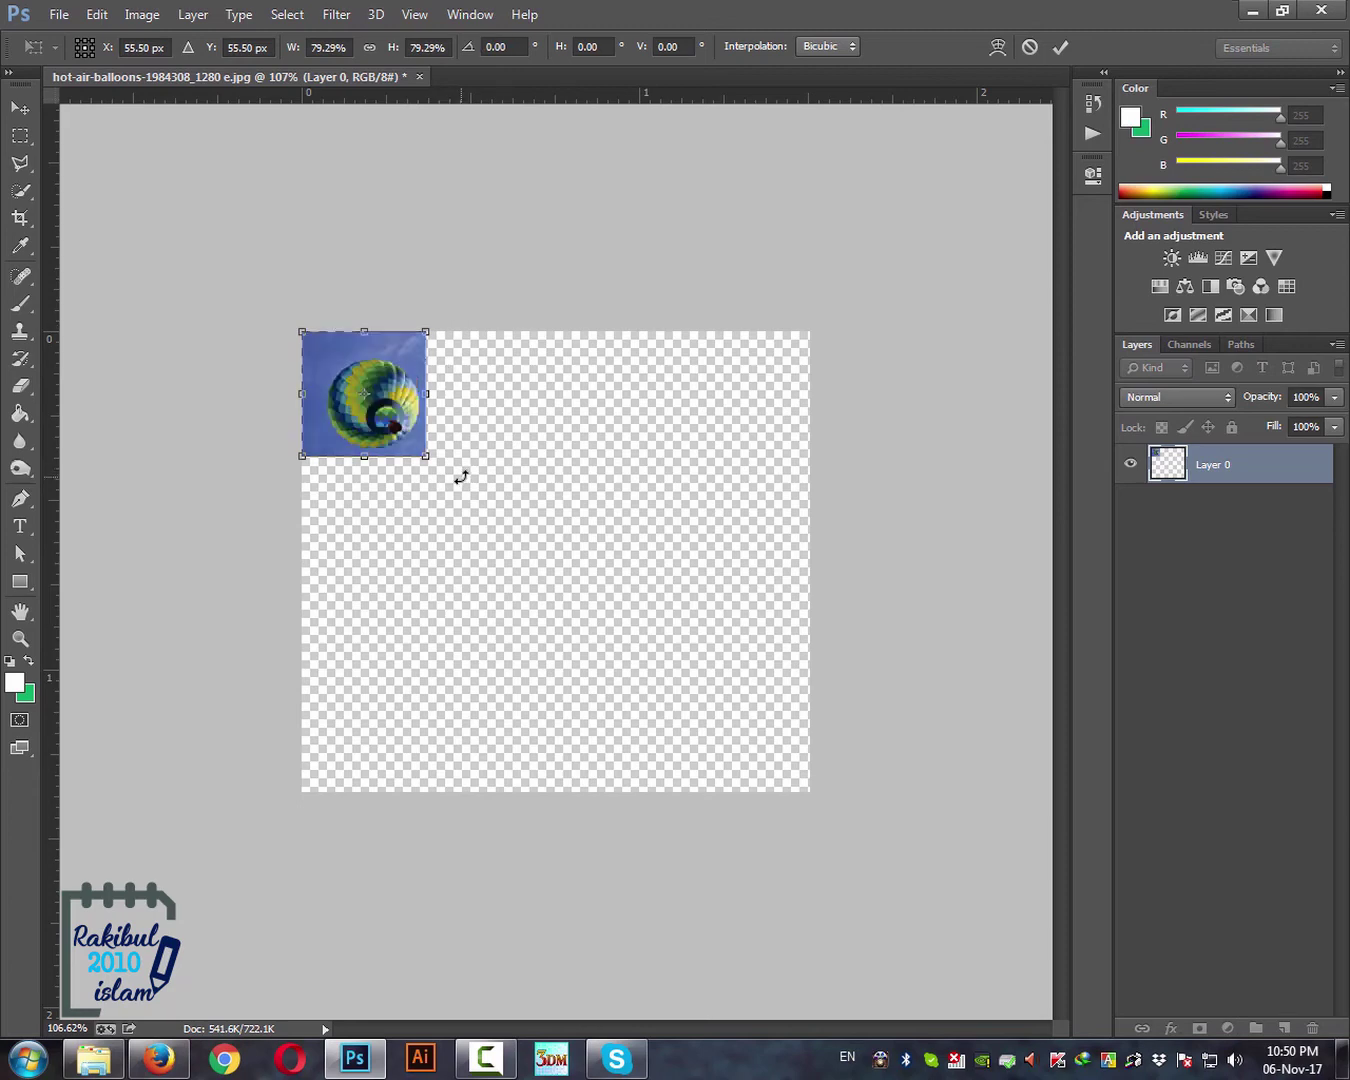
key("Return")
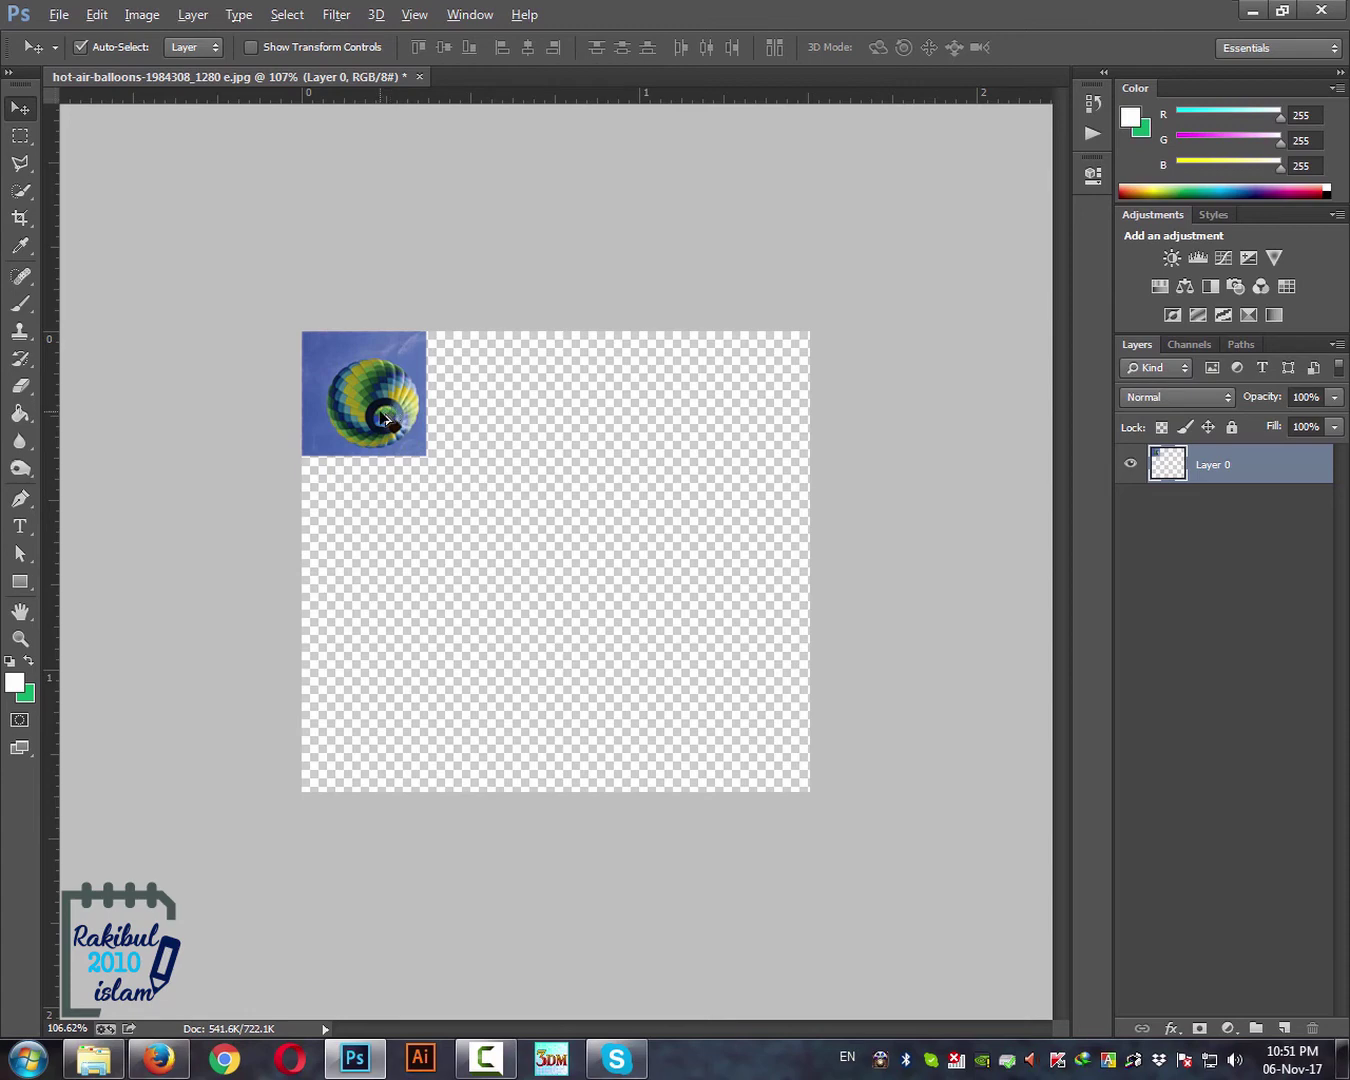
Alt-drag a copy of the balloon to the right and flip it horizontally.
left_click_drag(377, 409, 548, 412)
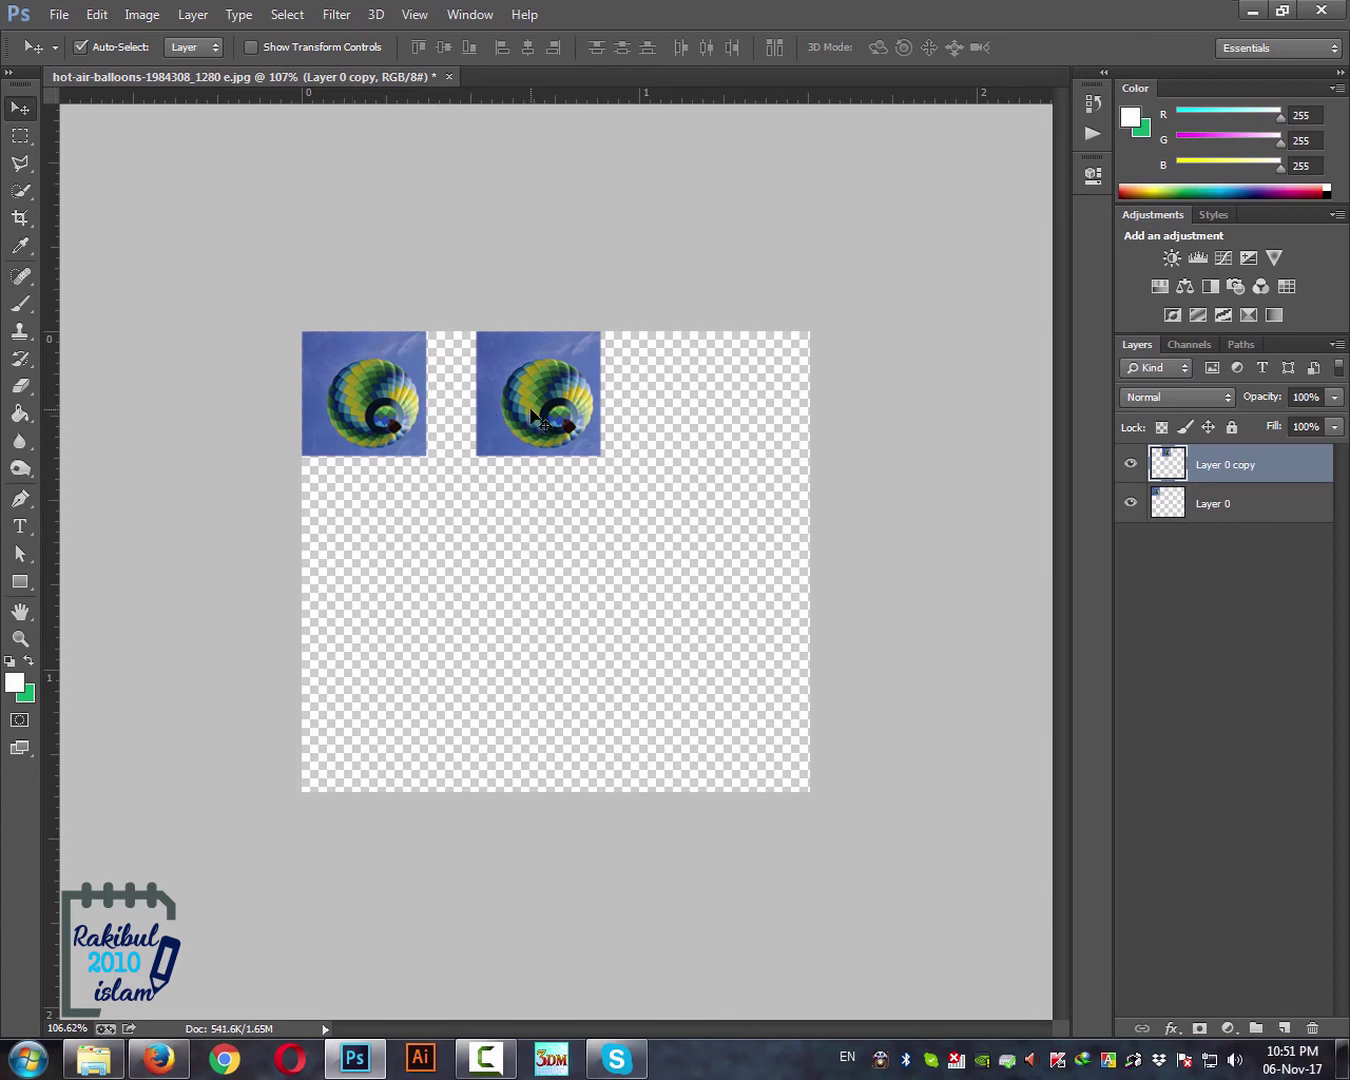
key("ctrl+t")
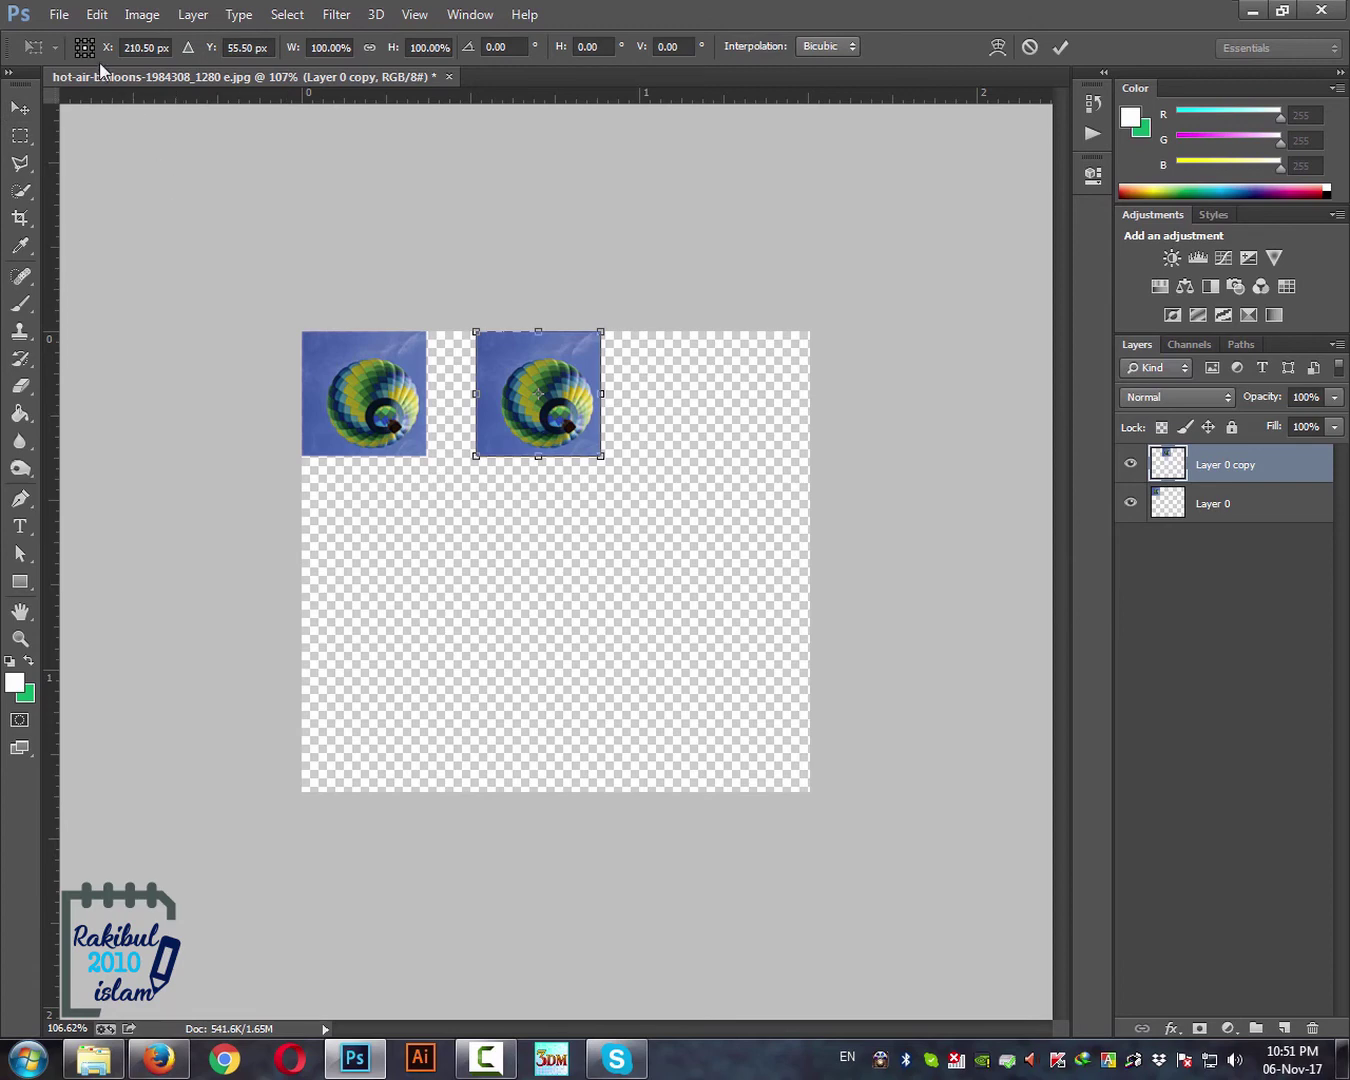
left_click(96, 15)
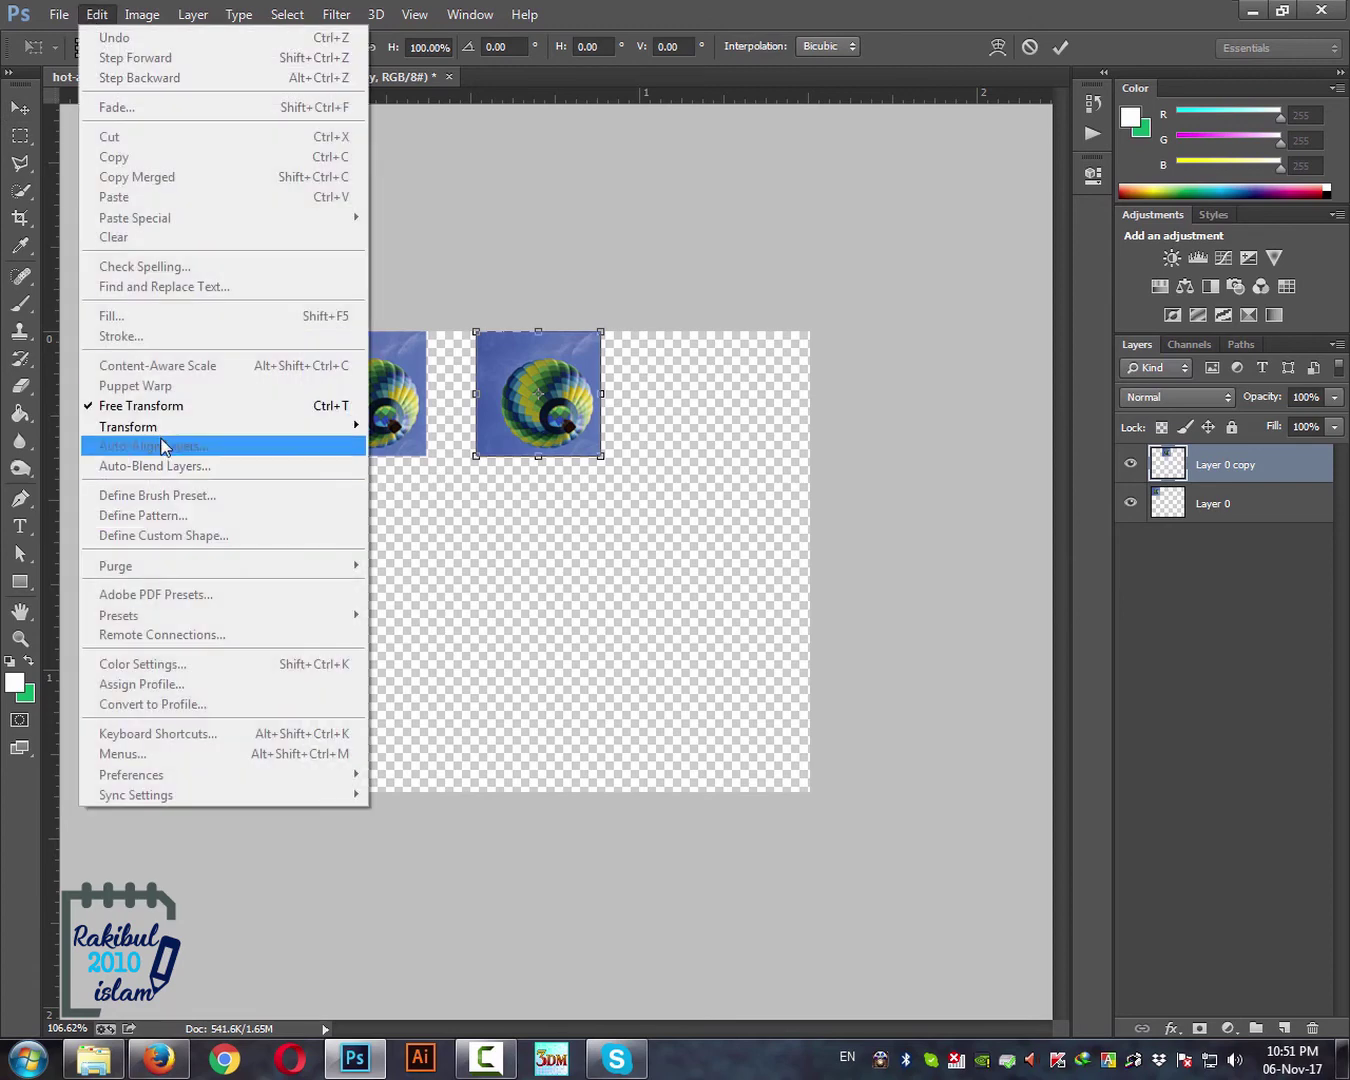
mouse_move(162, 433)
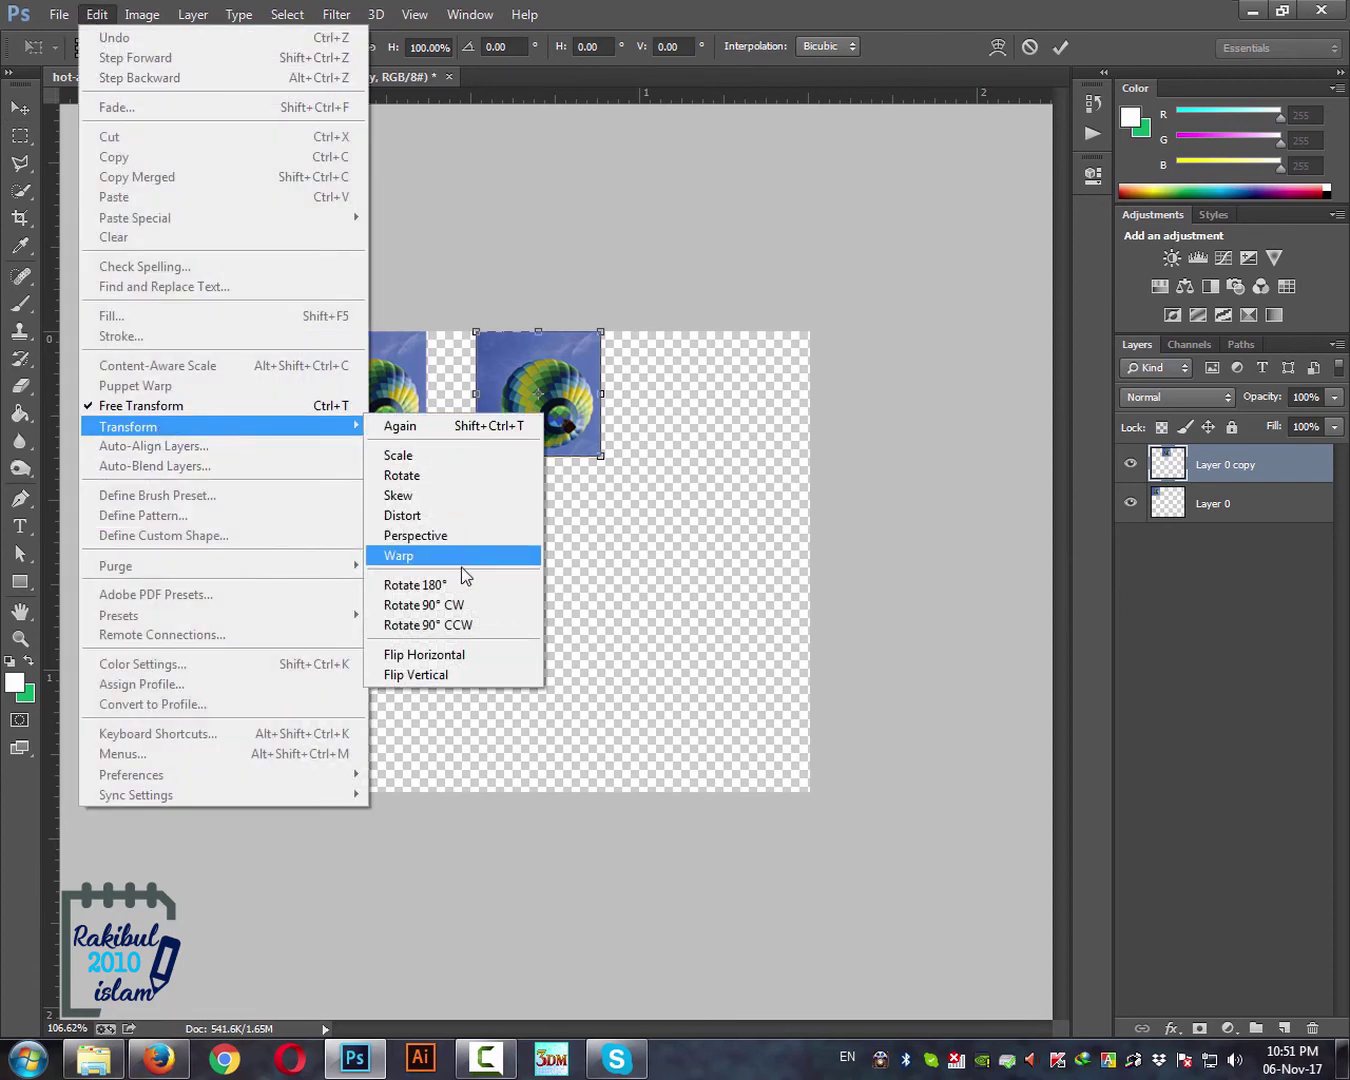
left_click(458, 658)
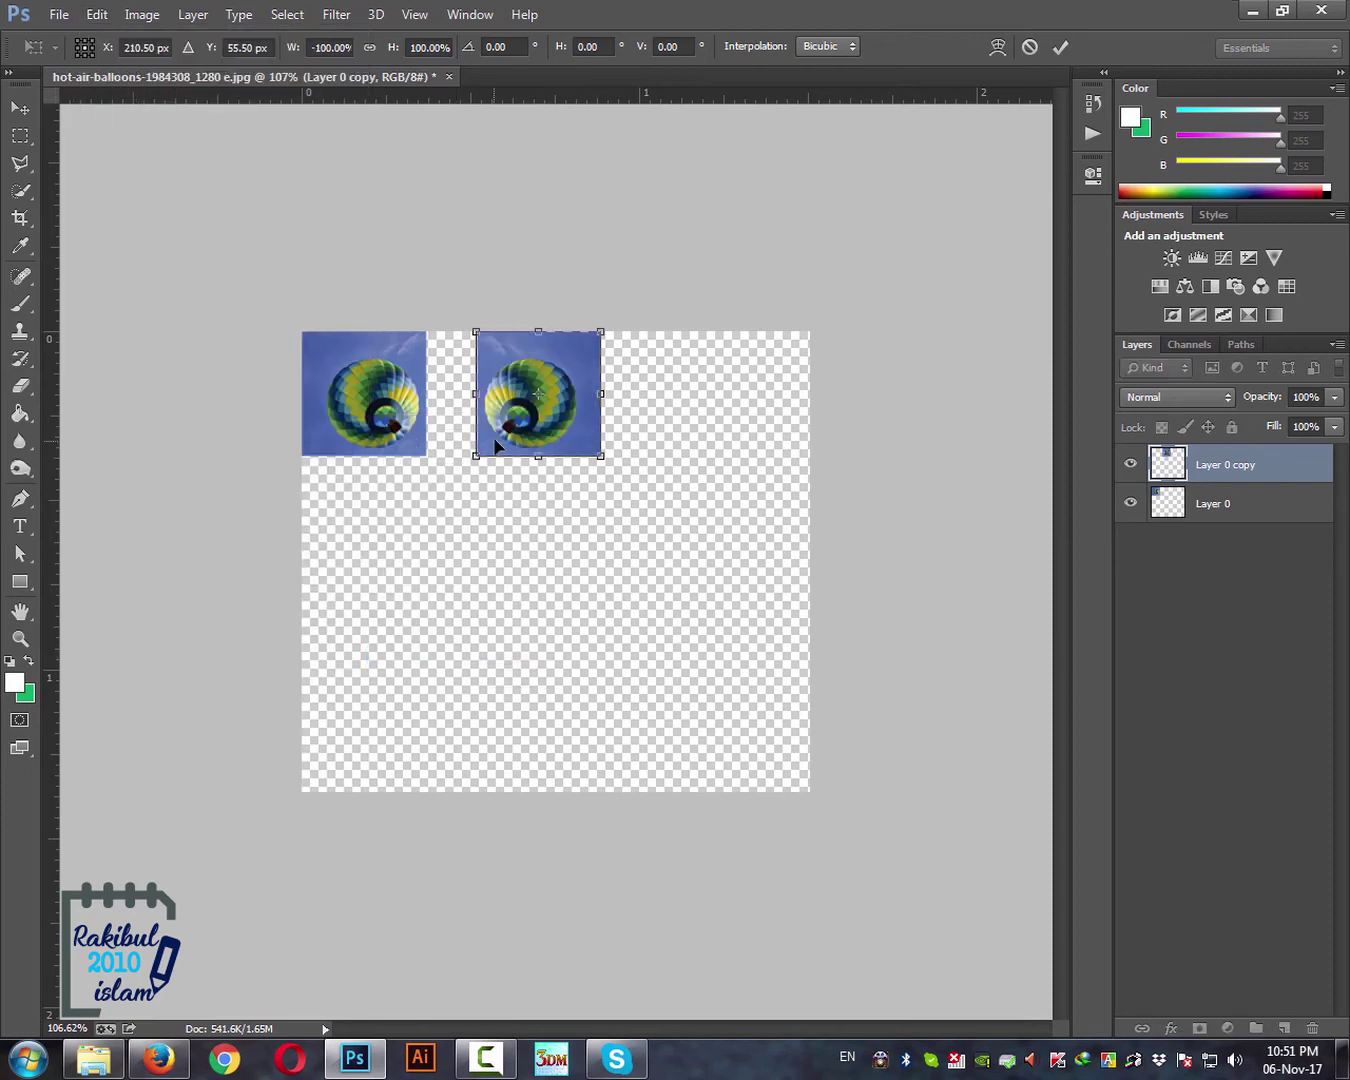
Apply the flip and place the mirrored Layer 0 copy flush against the original balloon.
key("ctrl+plus")
key("ctrl+plus")
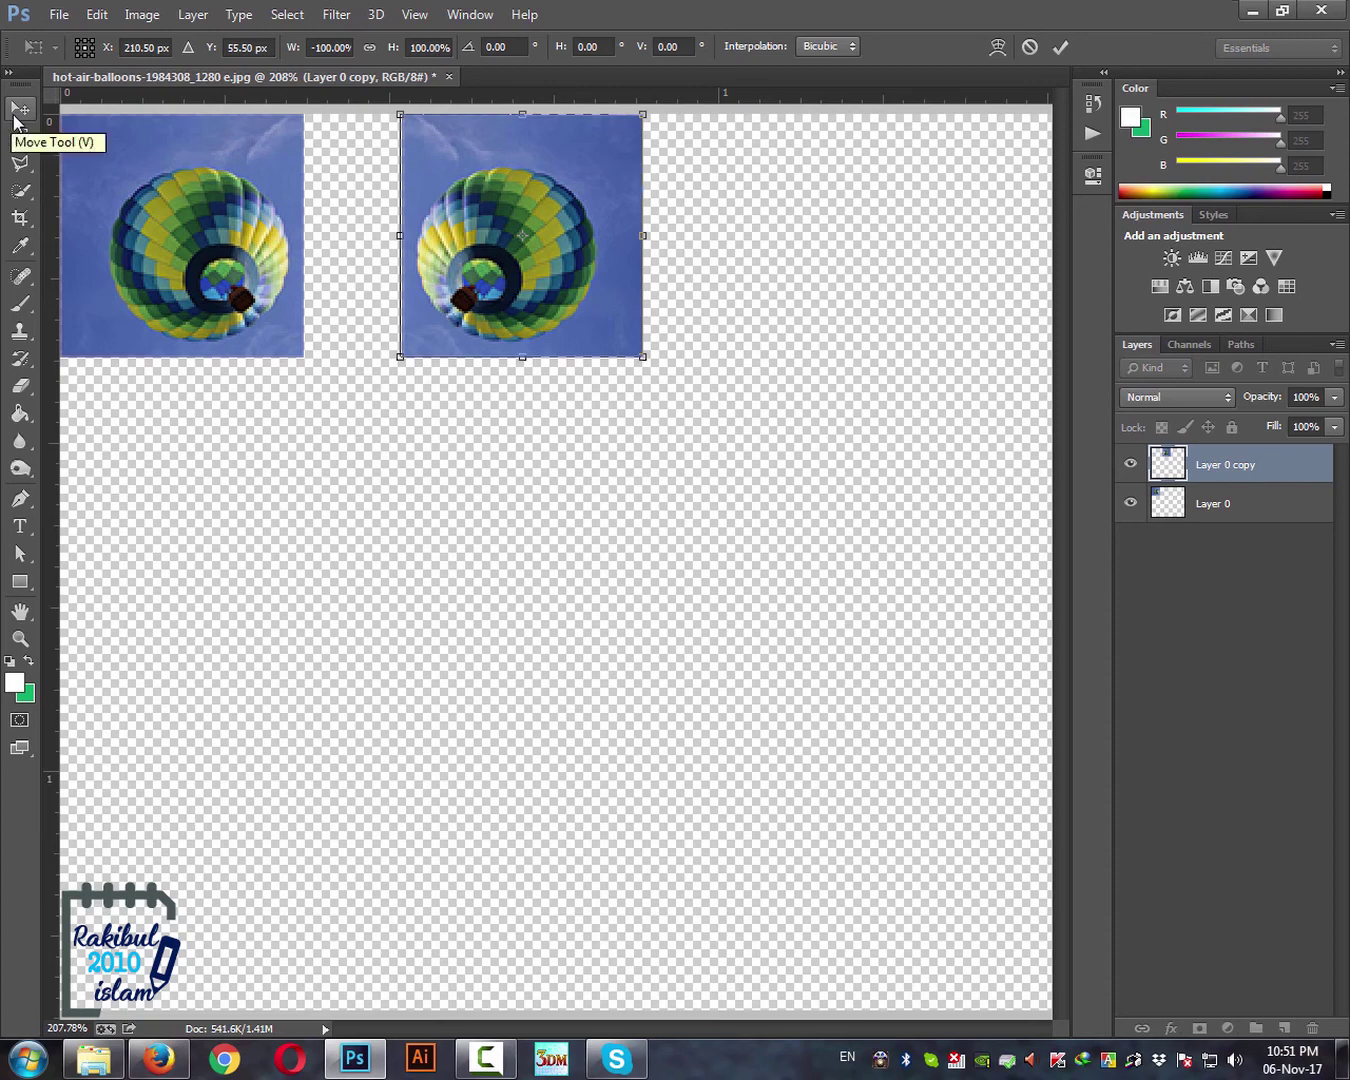
left_click(14, 118)
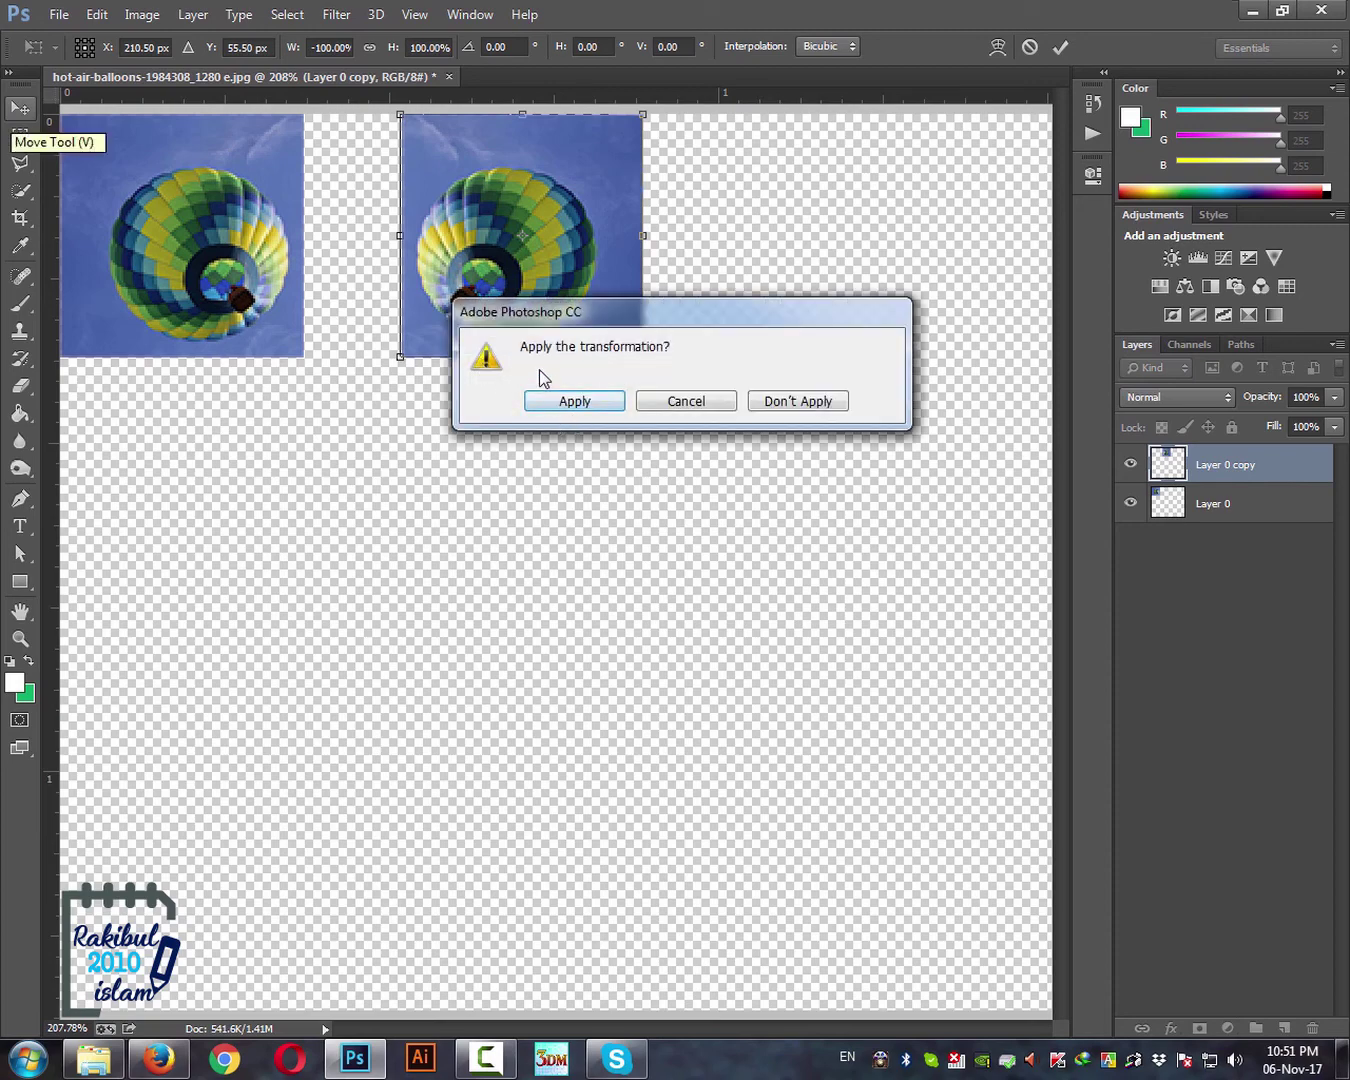
left_click(574, 401)
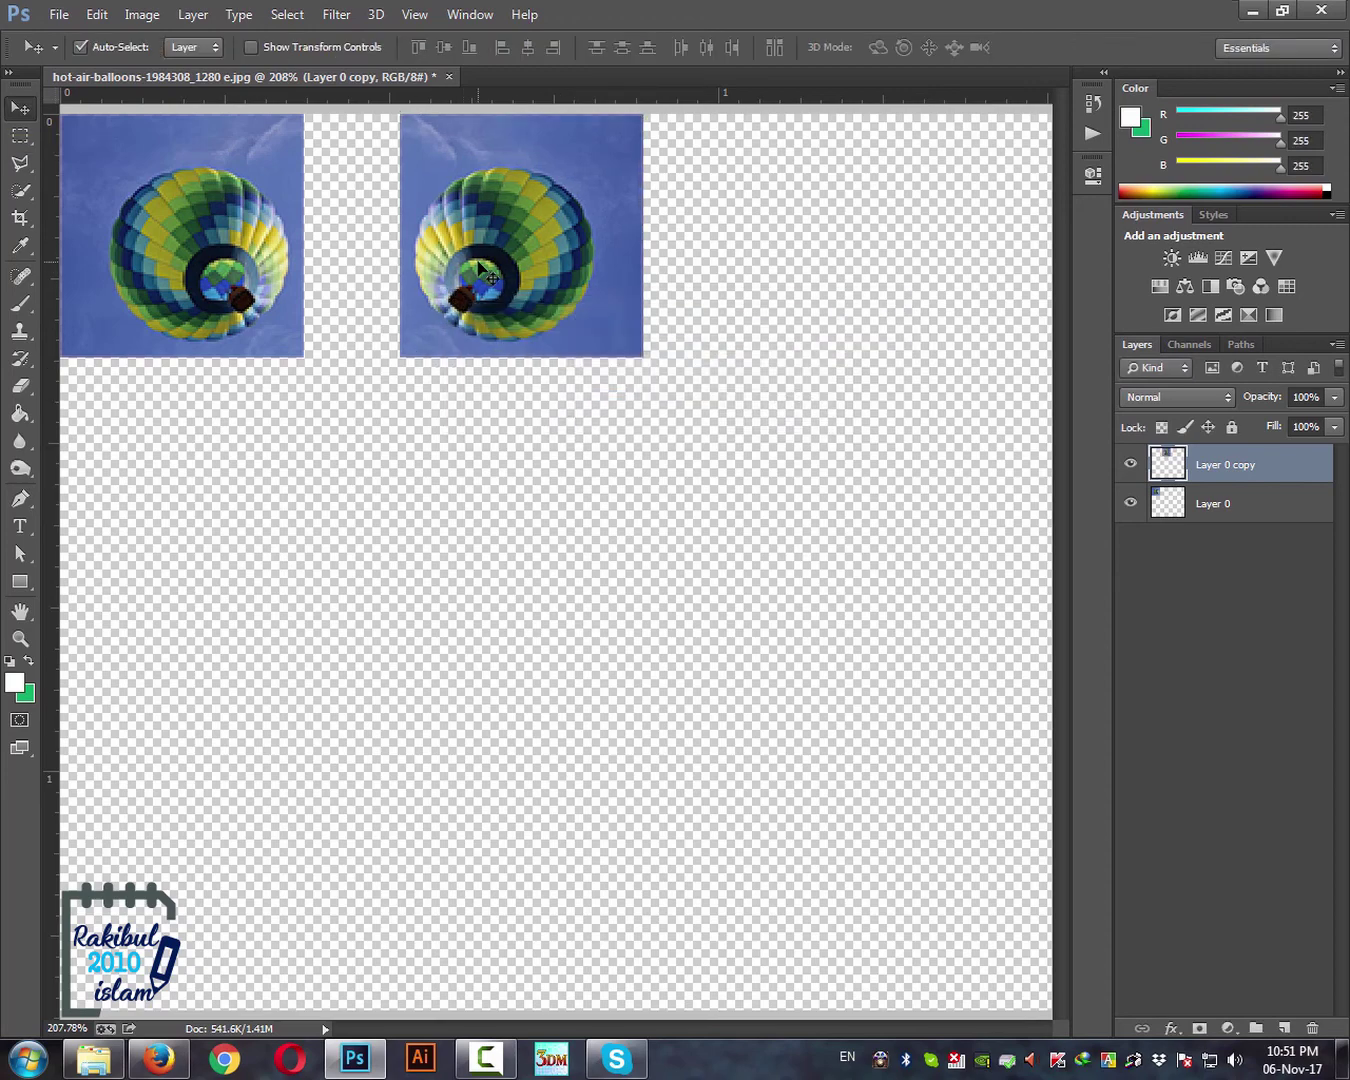
left_click_drag(480, 265, 384, 267)
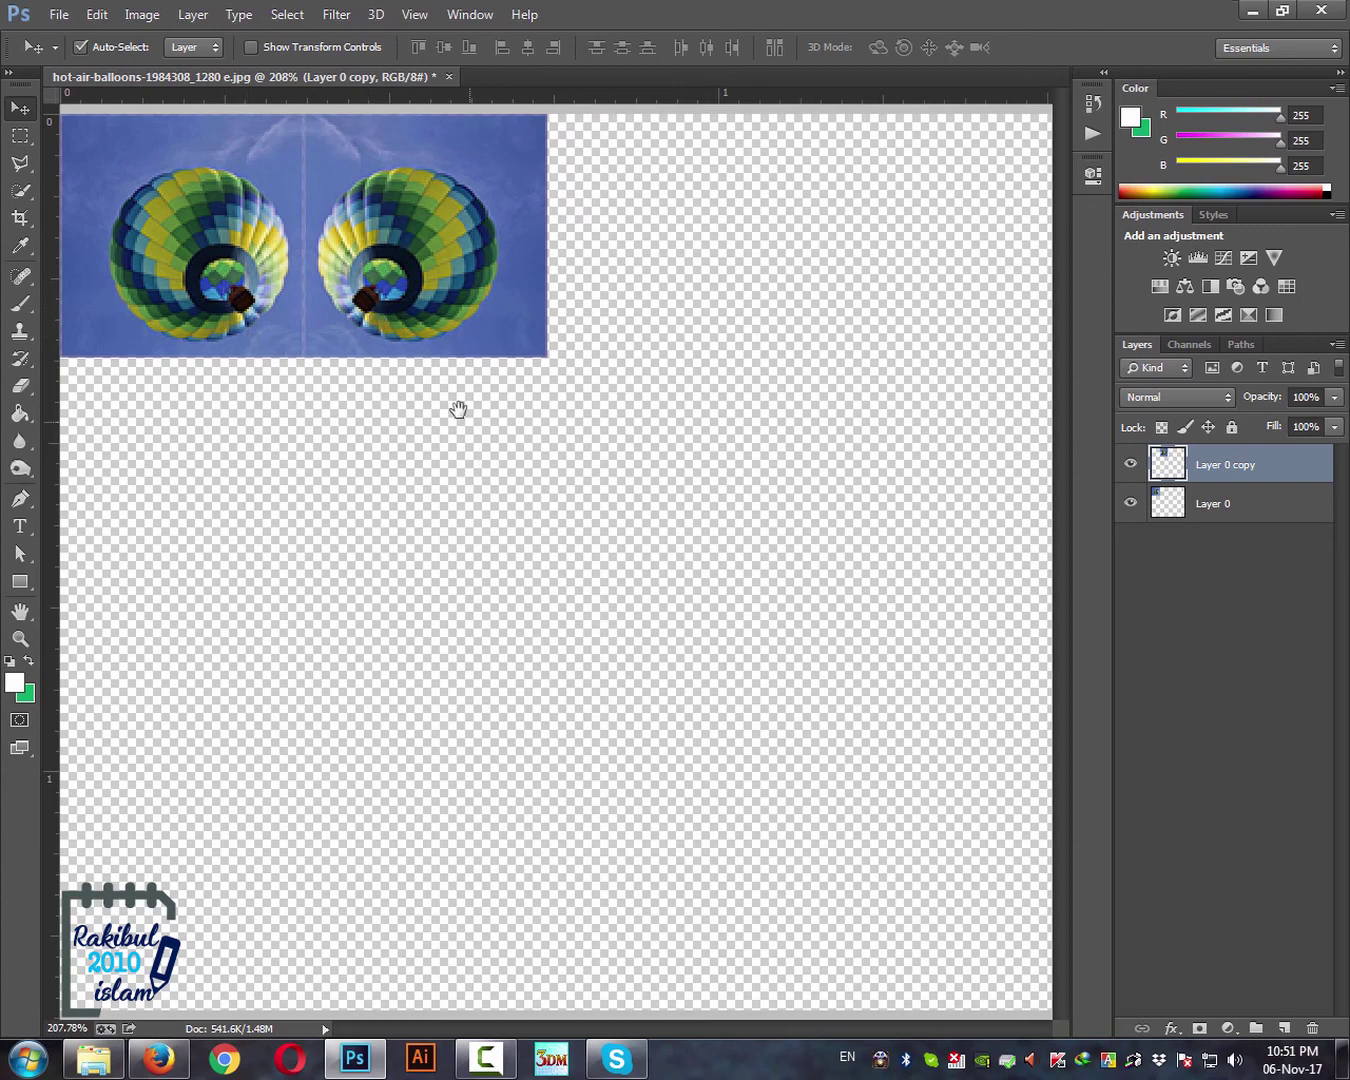
scroll(451, 399, "down", 1)
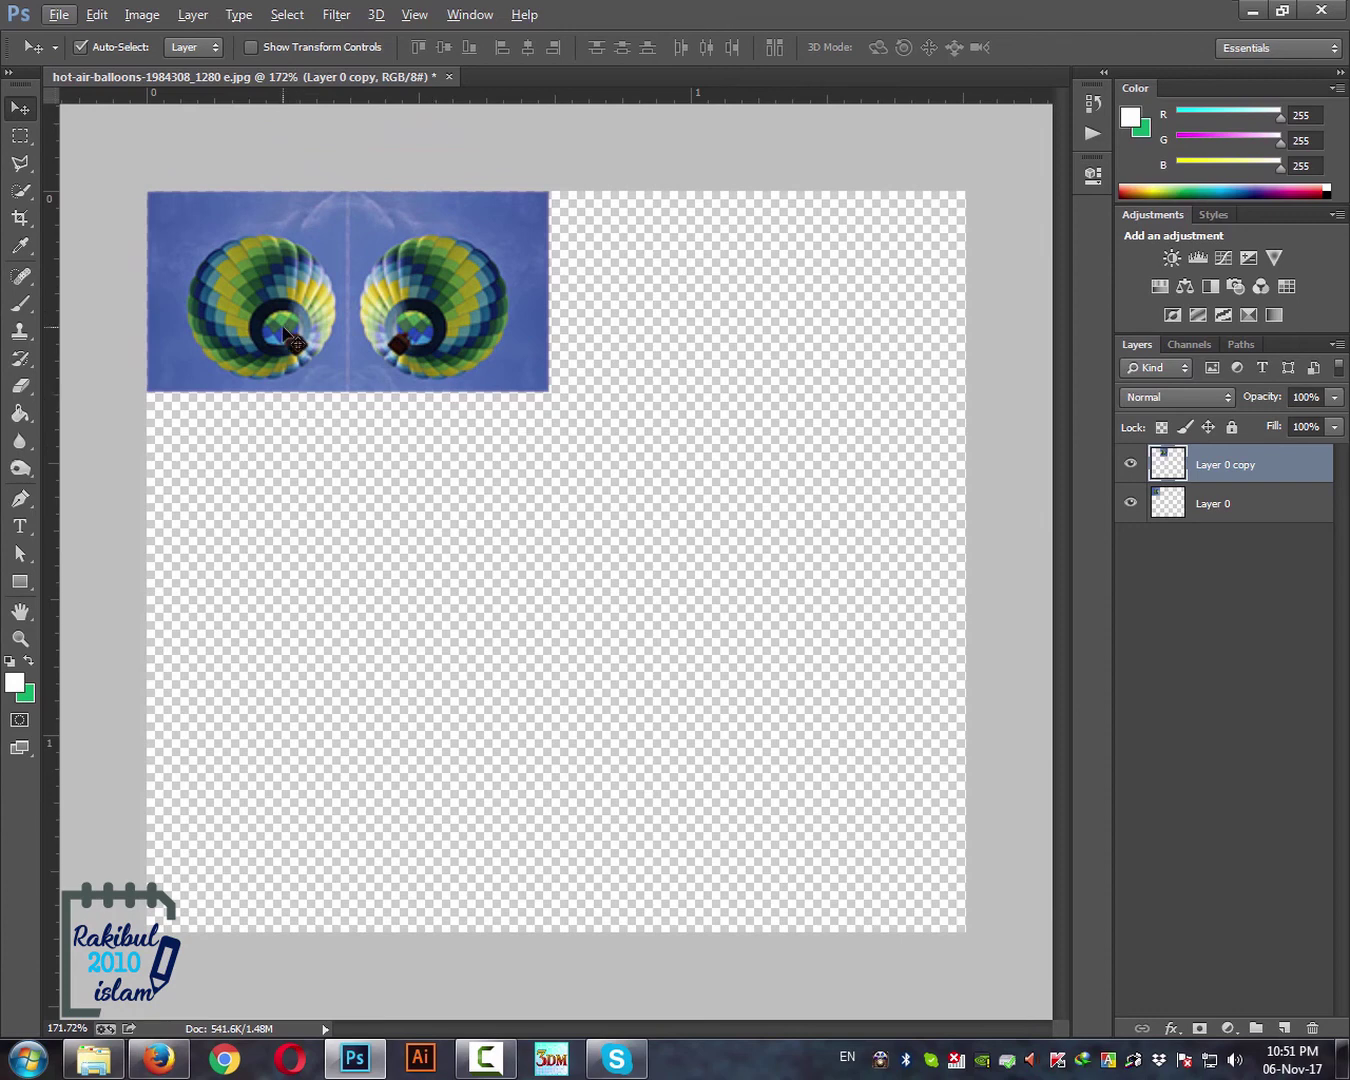
Alt-drag a copy of both balloon layers below the pair and flip it vertically.
left_click_drag(580, 480, 299, 315)
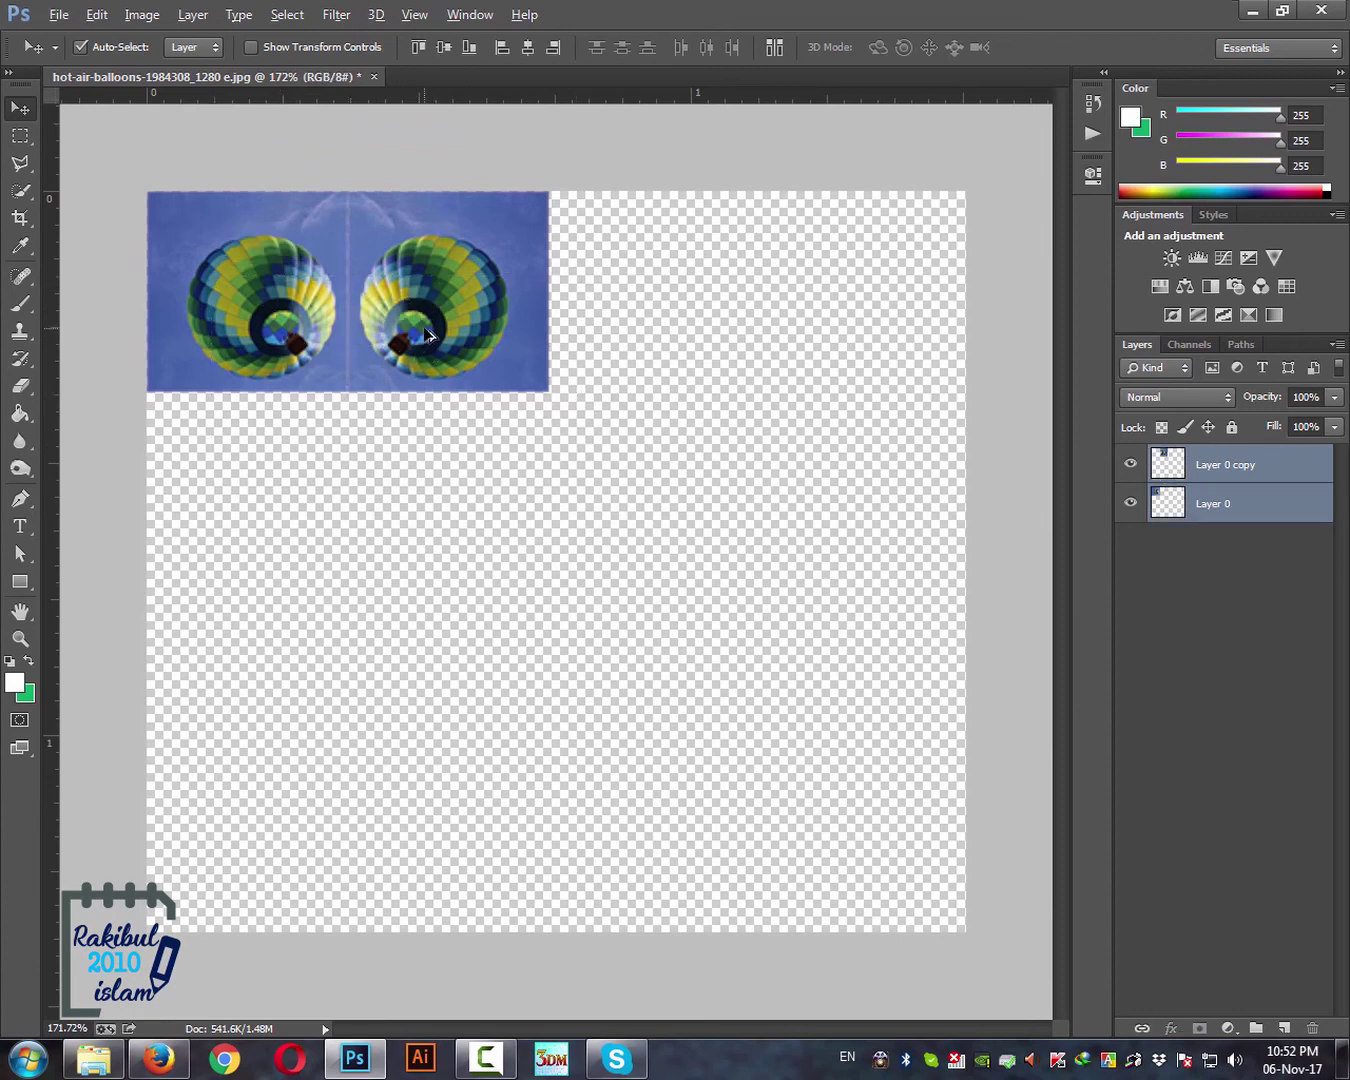
left_click_drag(425, 350, 405, 553)
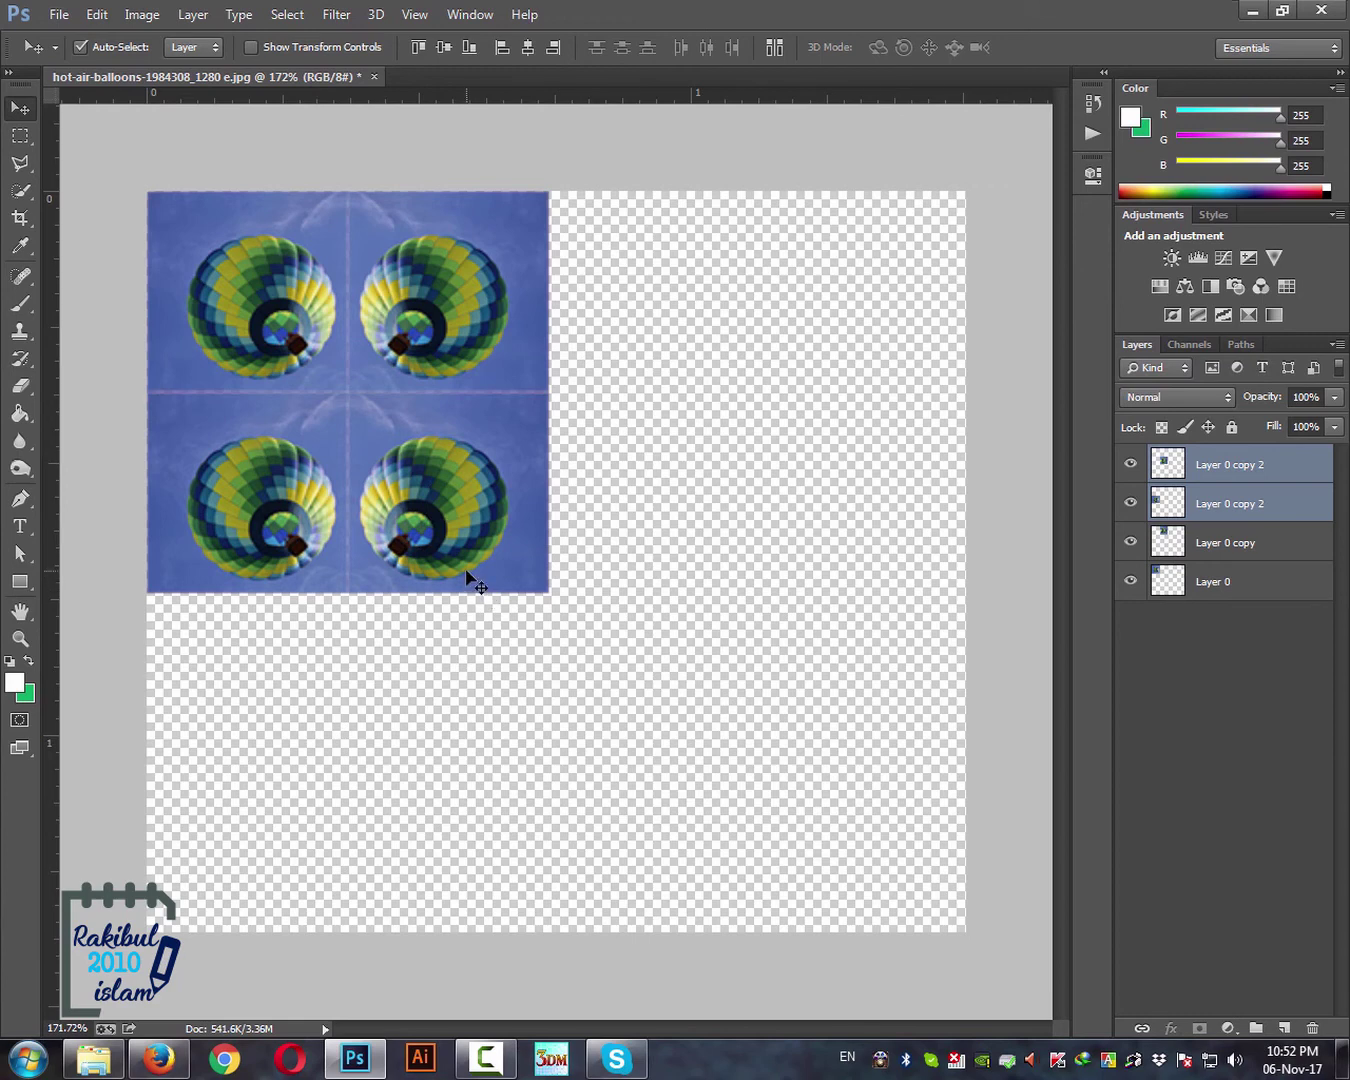
key("ctrl+t")
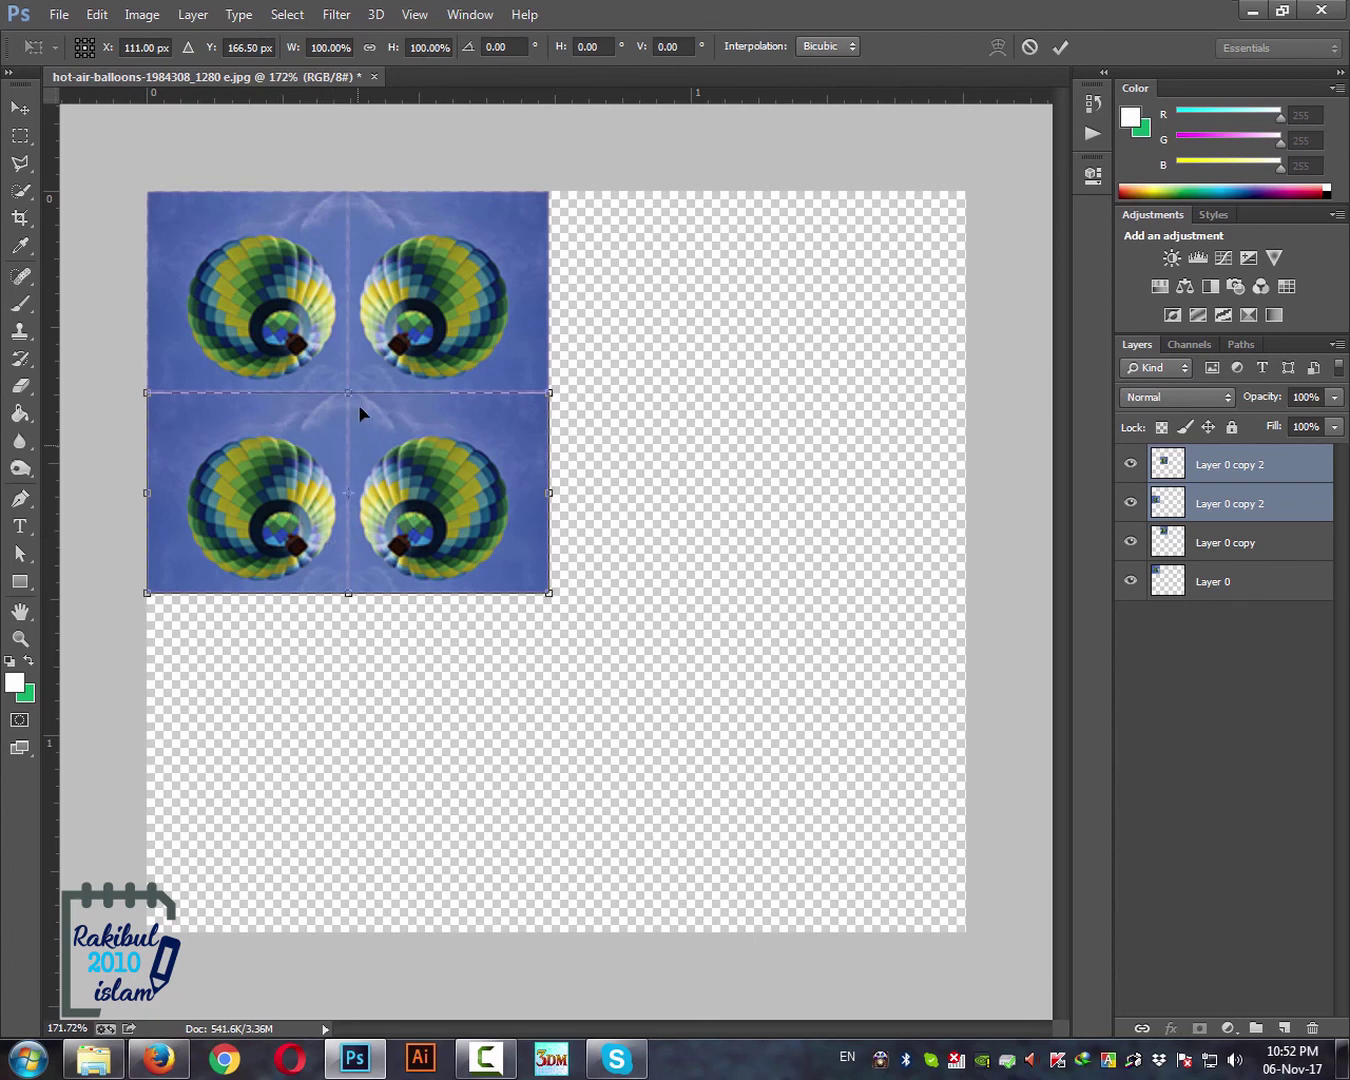
left_click(97, 14)
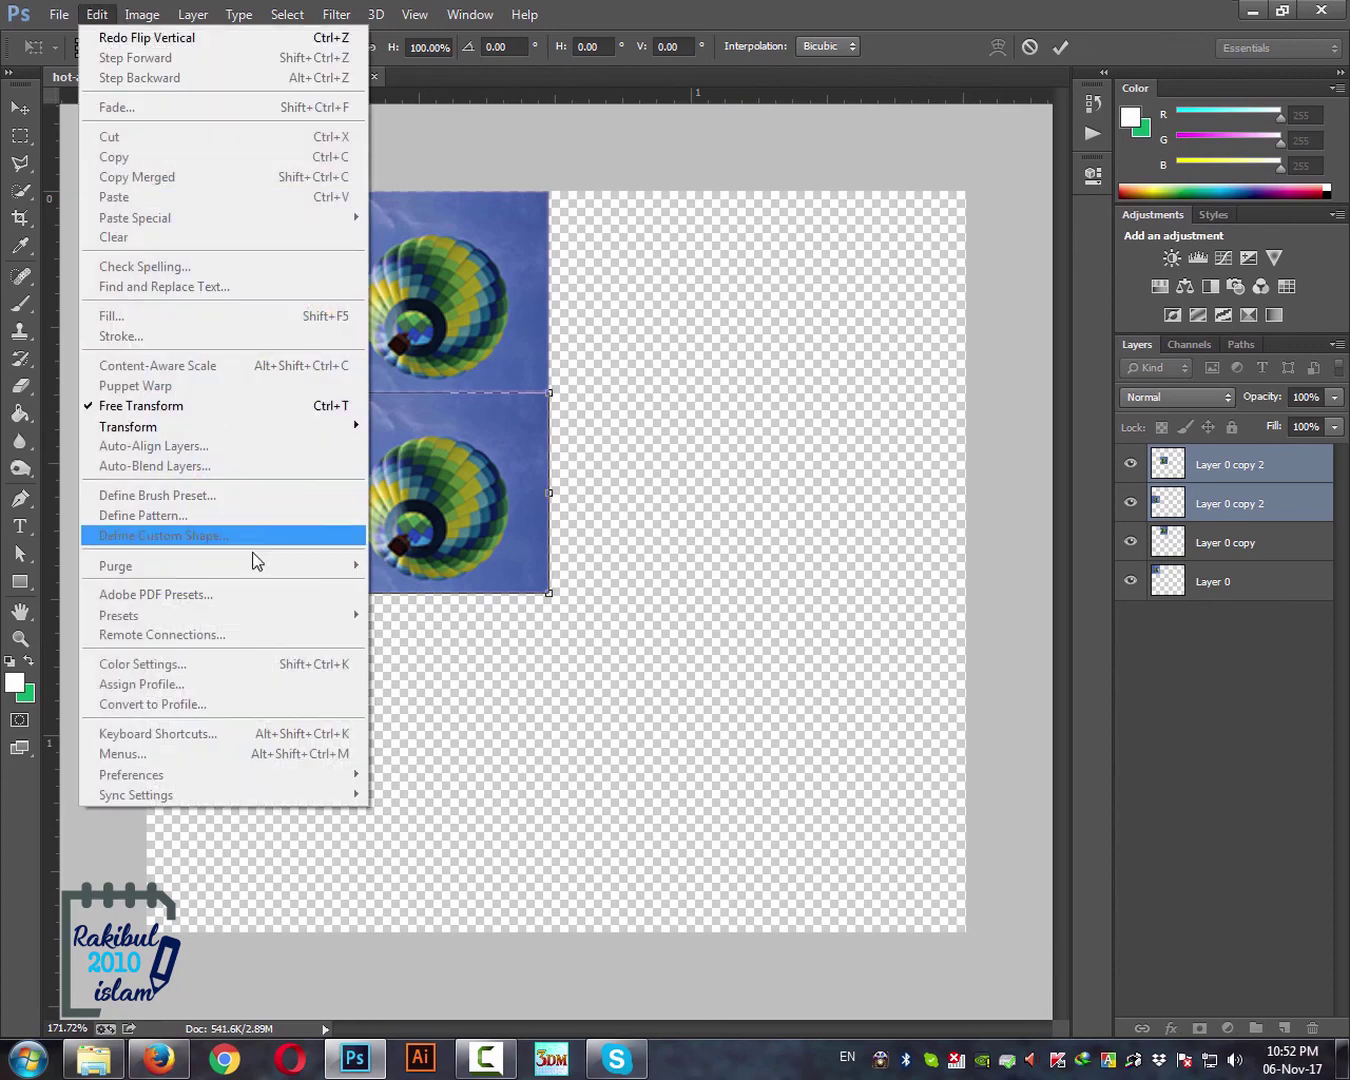
mouse_move(356, 430)
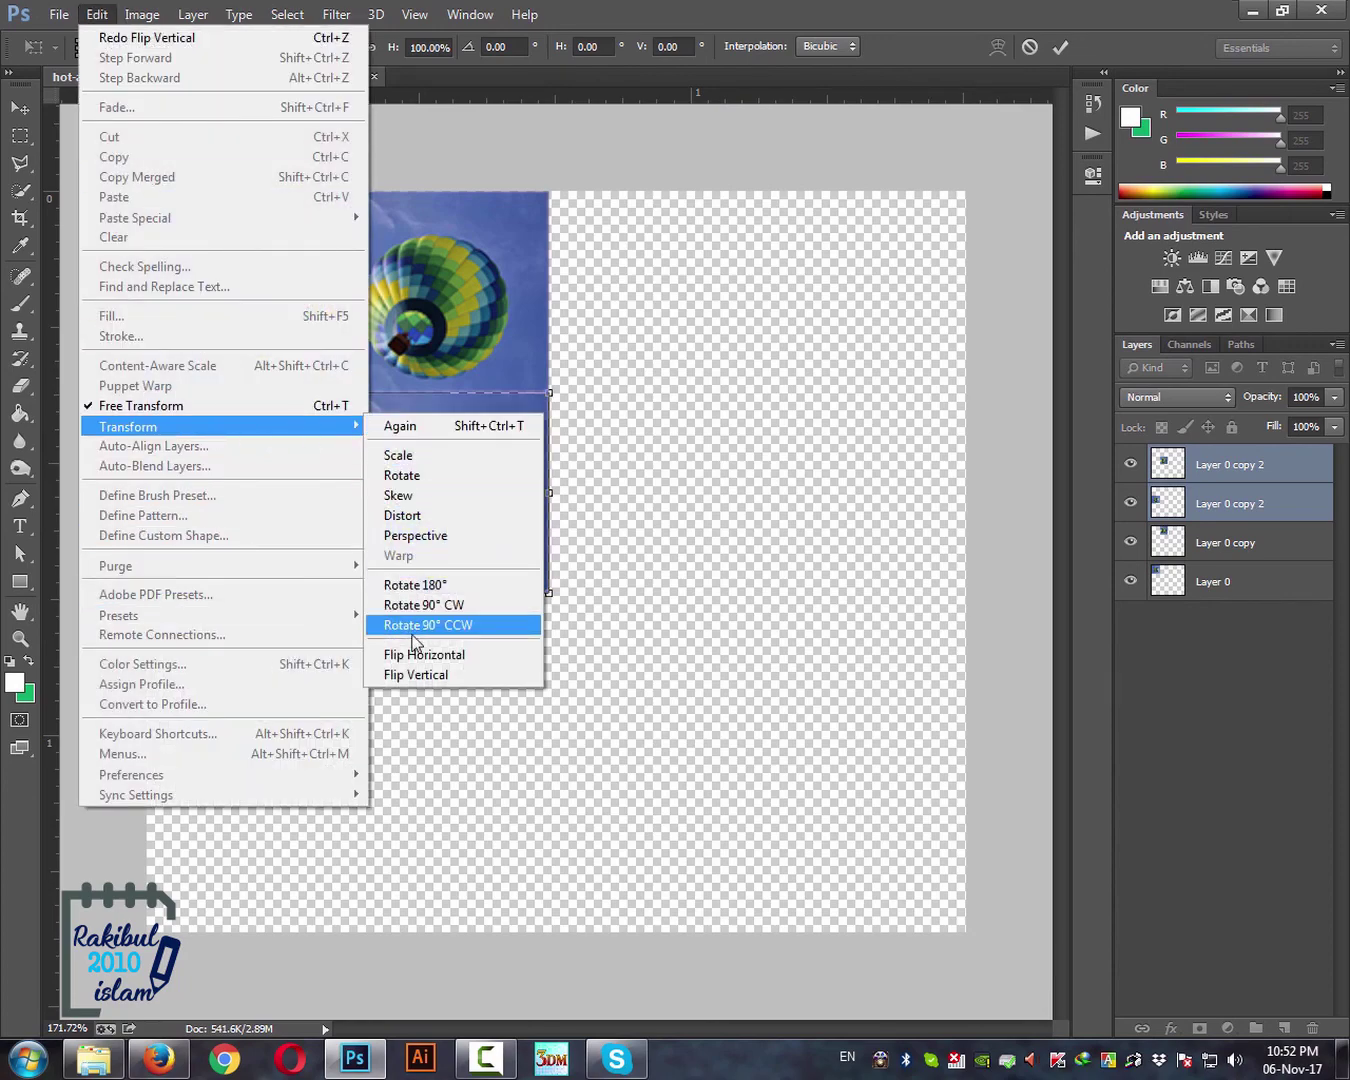
left_click(424, 675)
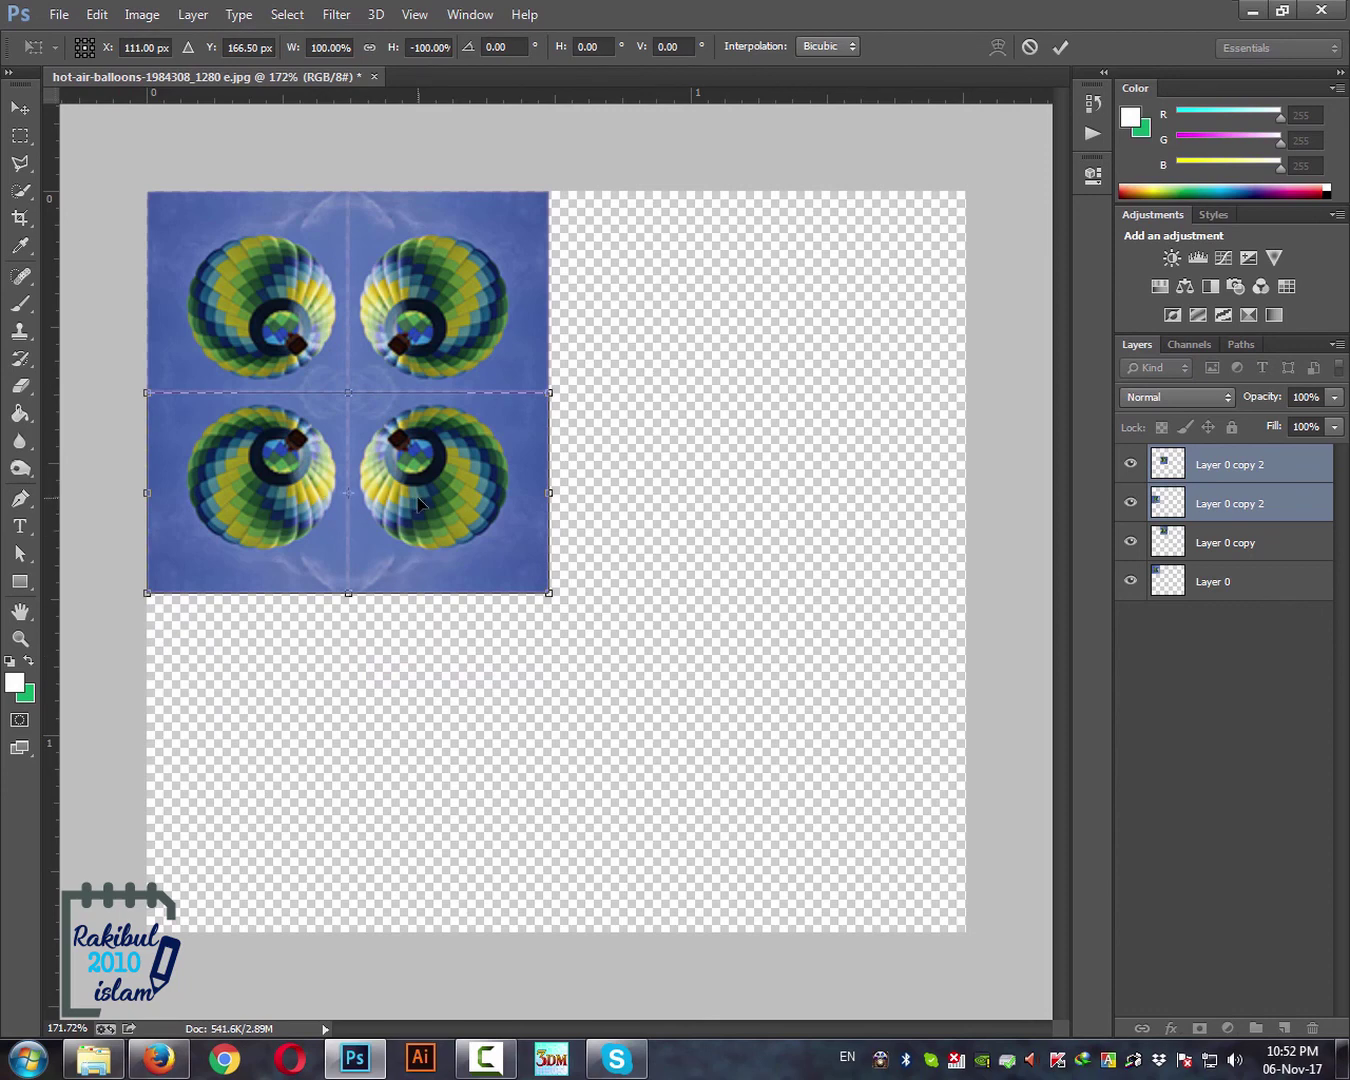
key("Return")
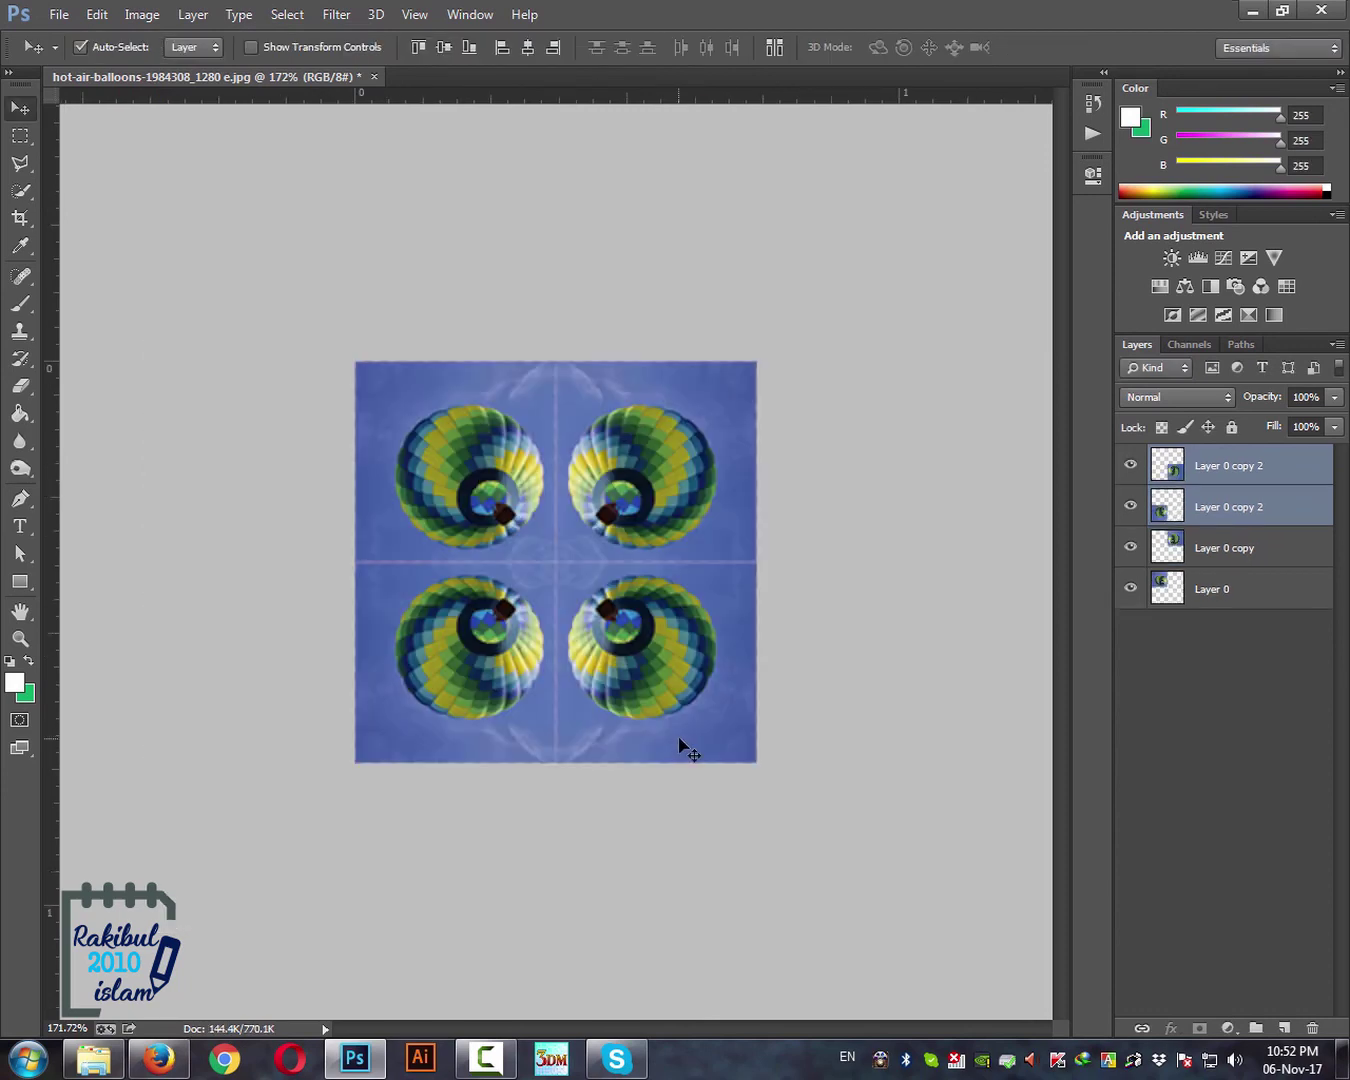
Trim the transparent margin and fit the view, then test-move the balloon layers and undo.
key("ctrl+0")
key("alt")
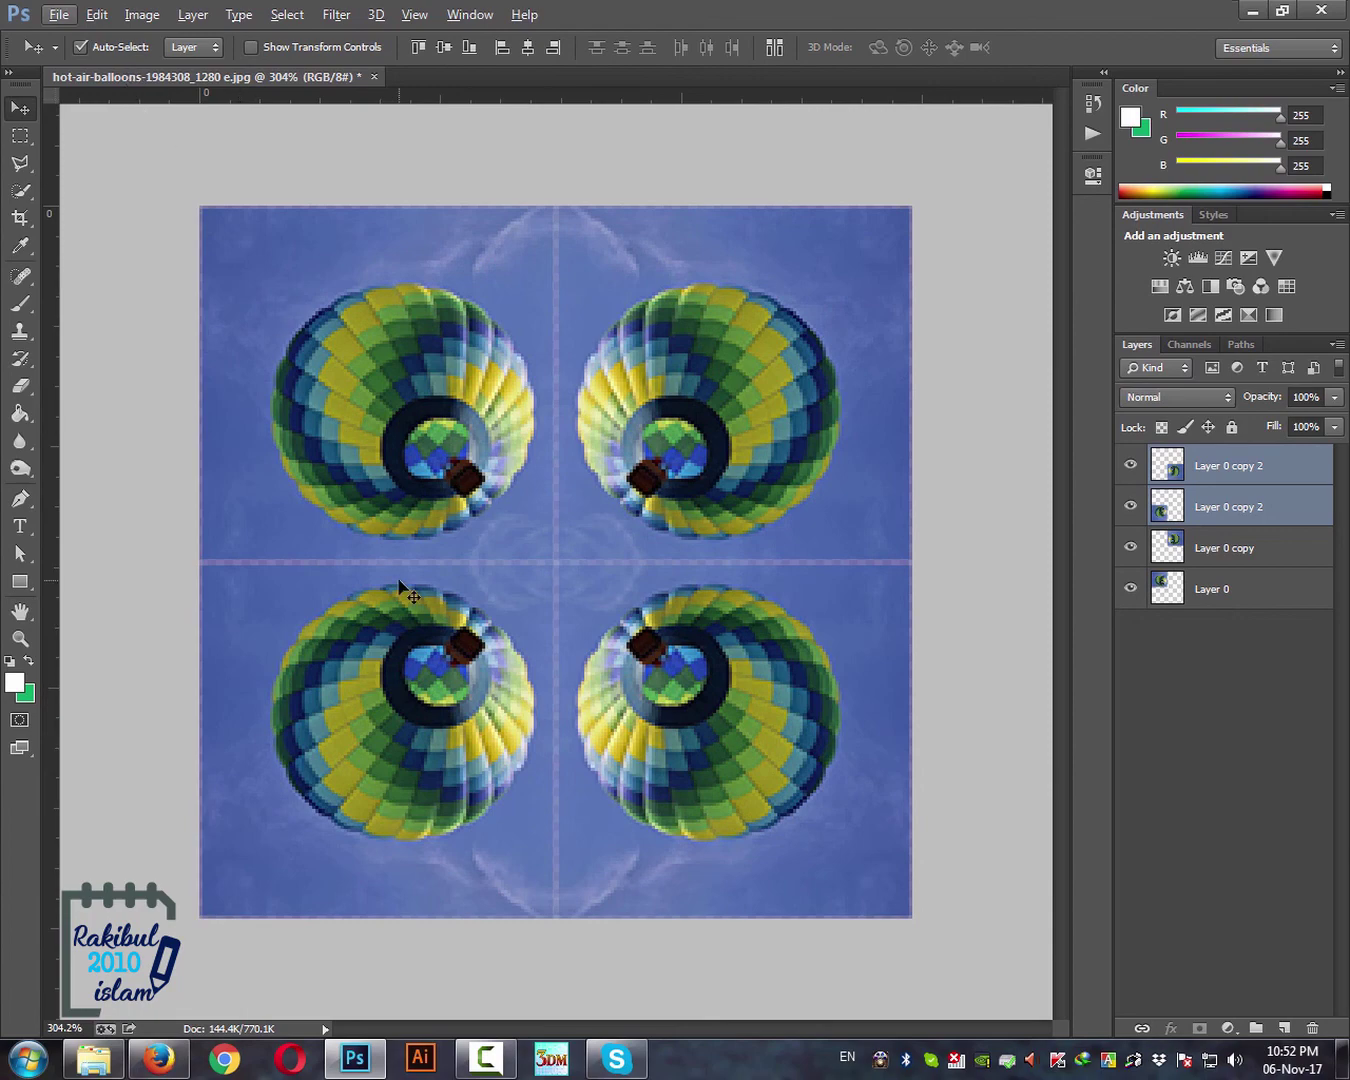
scroll(510, 731, "down", 1)
scroll(510, 731, "down", 2)
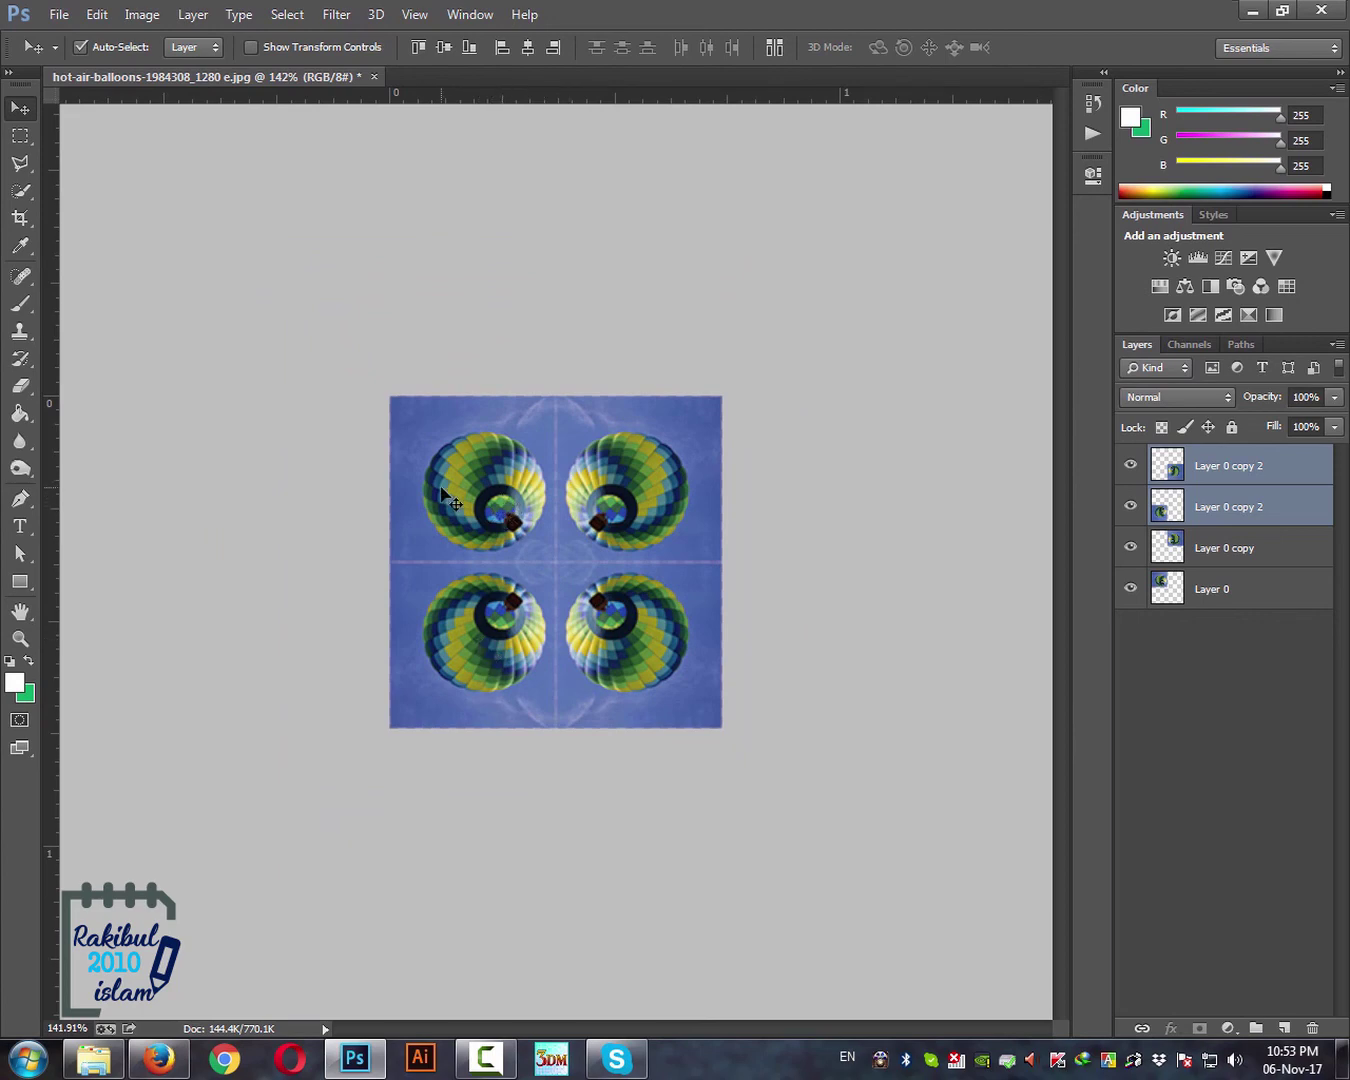
left_click_drag(441, 489, 473, 526)
key("ctrl+z")
key("ctrl+z")
key("ctrl+z")
key("ctrl+z")
key("ctrl+z")
key("ctrl+z")
key("ctrl+z")
key("ctrl+z")
key("ctrl+z")
key("ctrl+z")
key("ctrl+z")
key("ctrl+z")
key("ctrl+z")
key("ctrl+z")
key("ctrl+z")
key("ctrl+z")
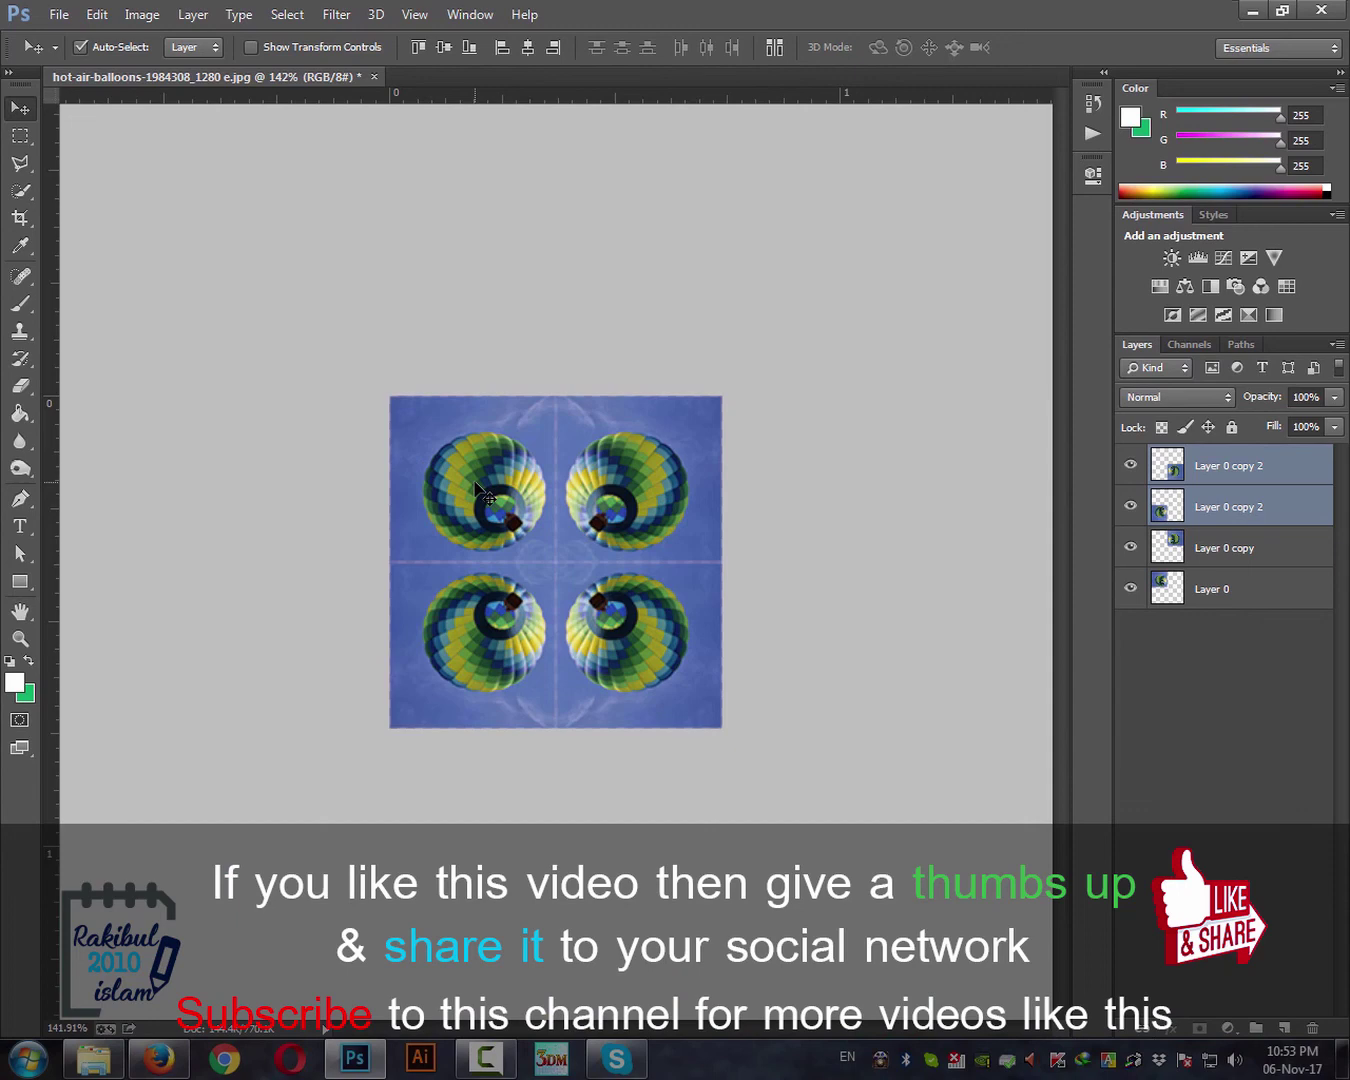
key("ctrl+z")
key("ctrl+z")
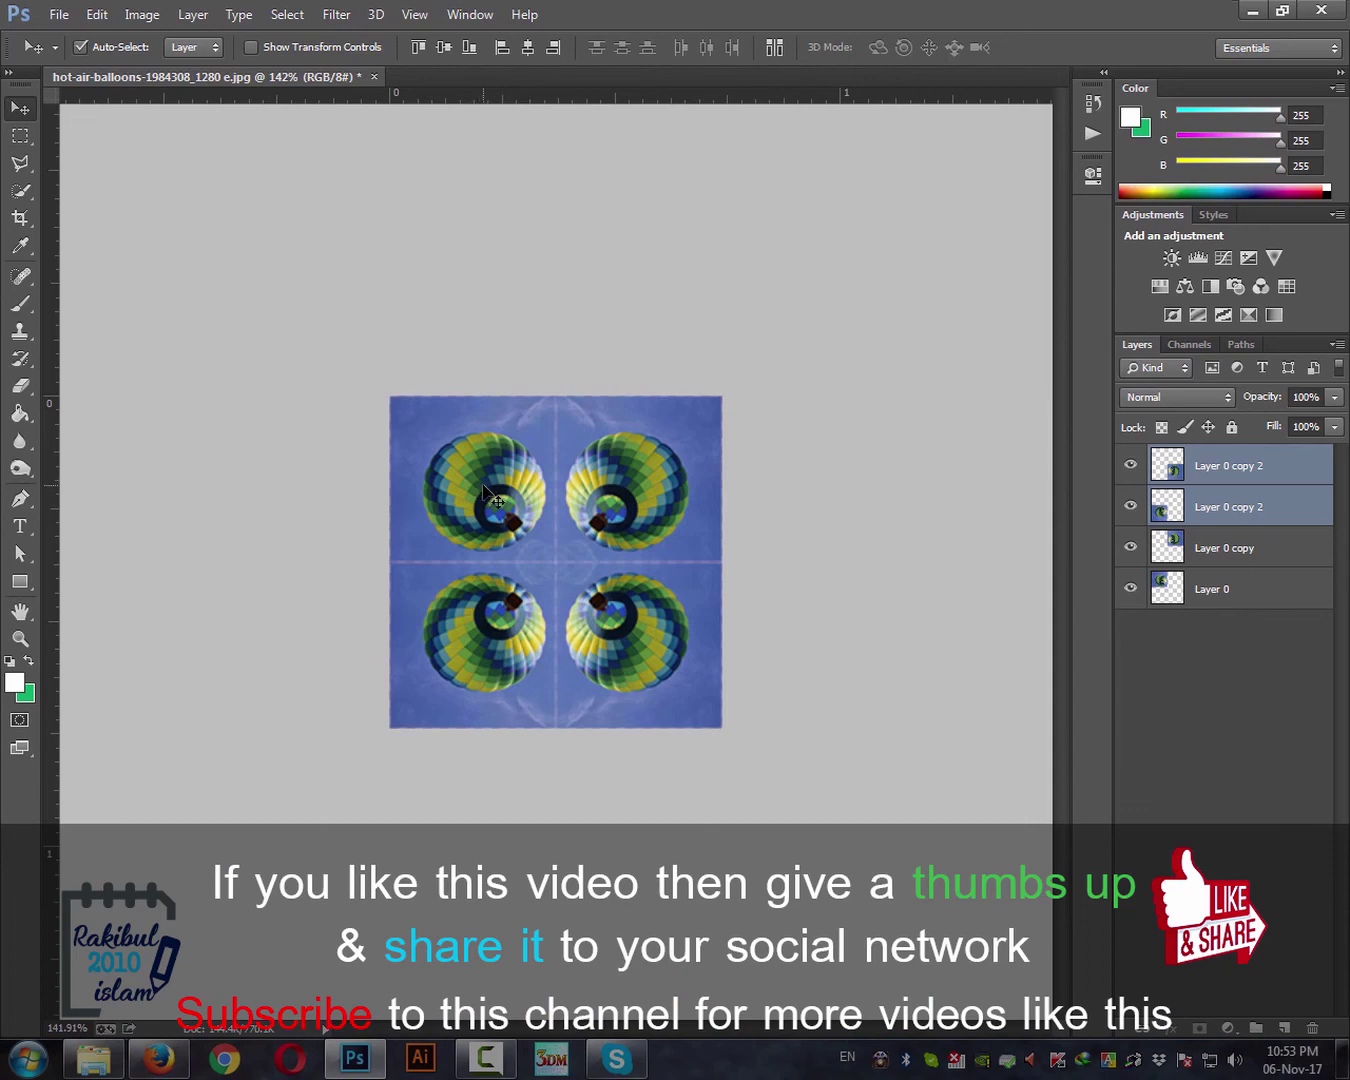